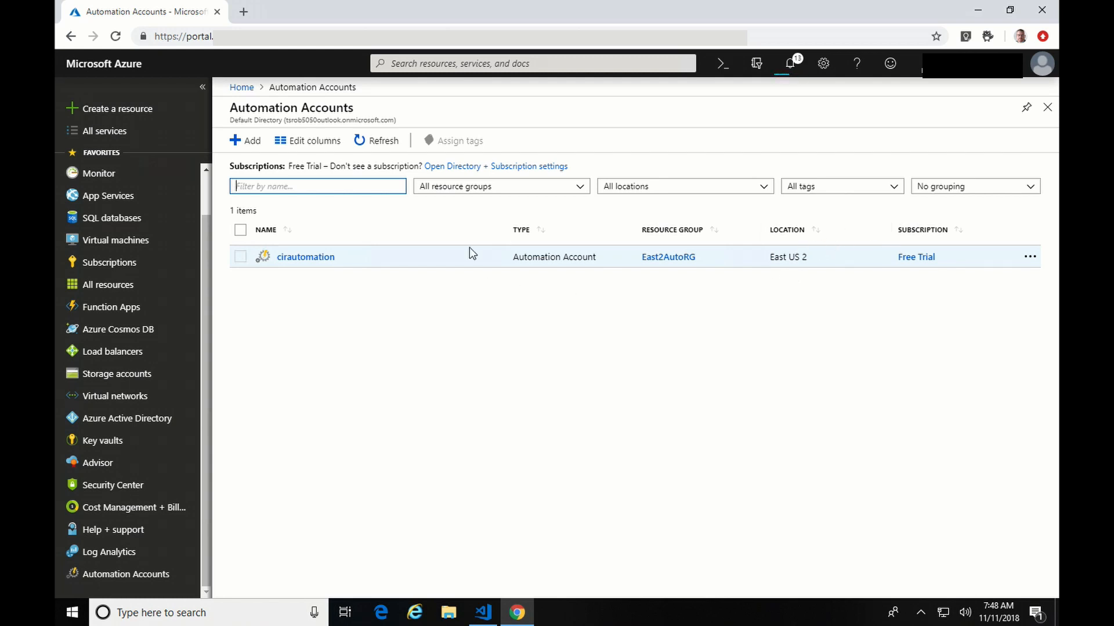
Step: Find the Automation & Control solution by searching for automation and select cirws1 as its OMS workspace
{"action": "left_click", "coordinate": [502, 60]}
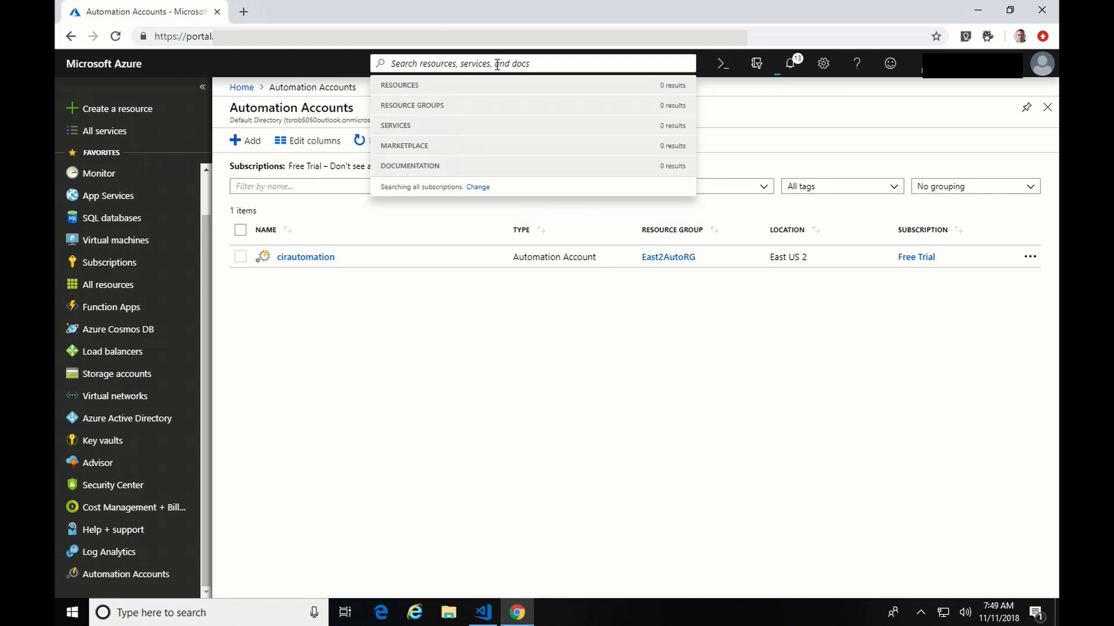
{"action": "type", "text": "a"}
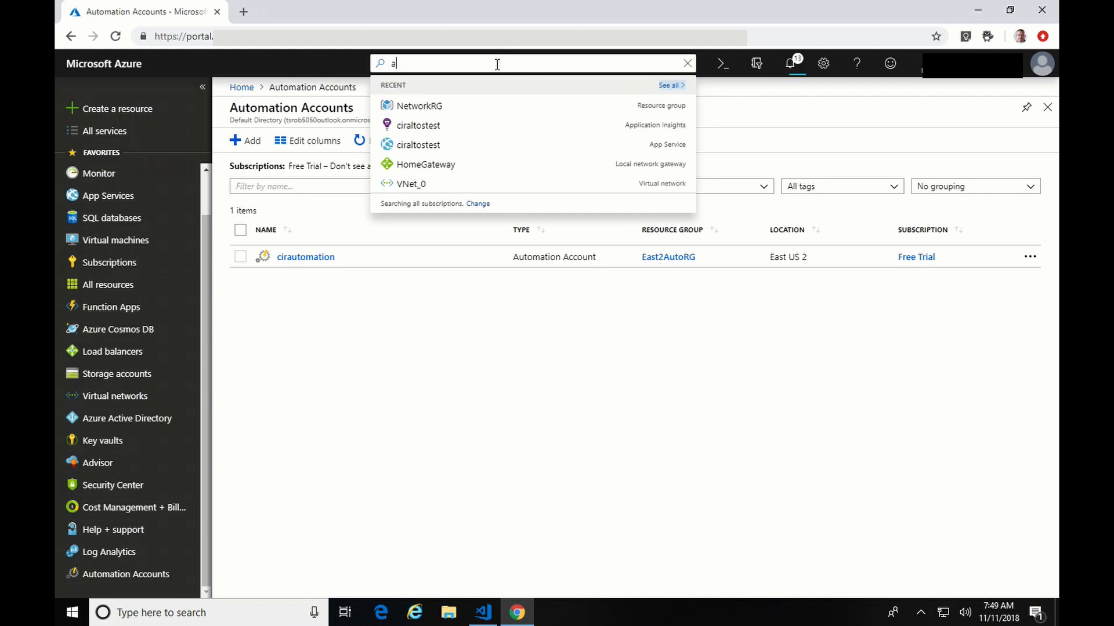
{"action": "type", "text": "utomation"}
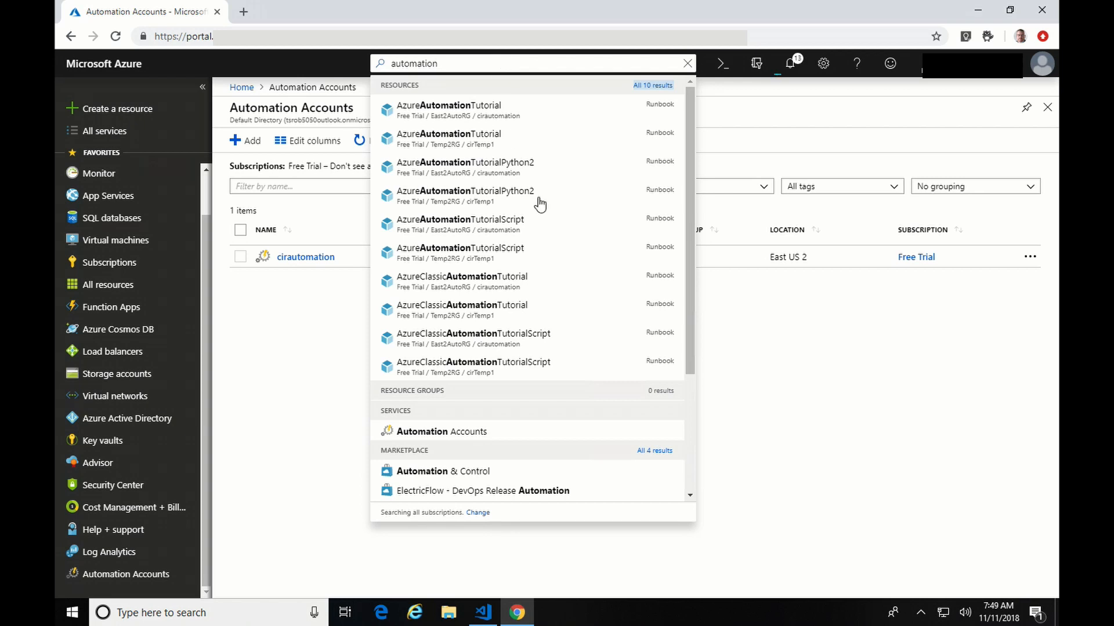
{"action": "left_click", "coordinate": [464, 471]}
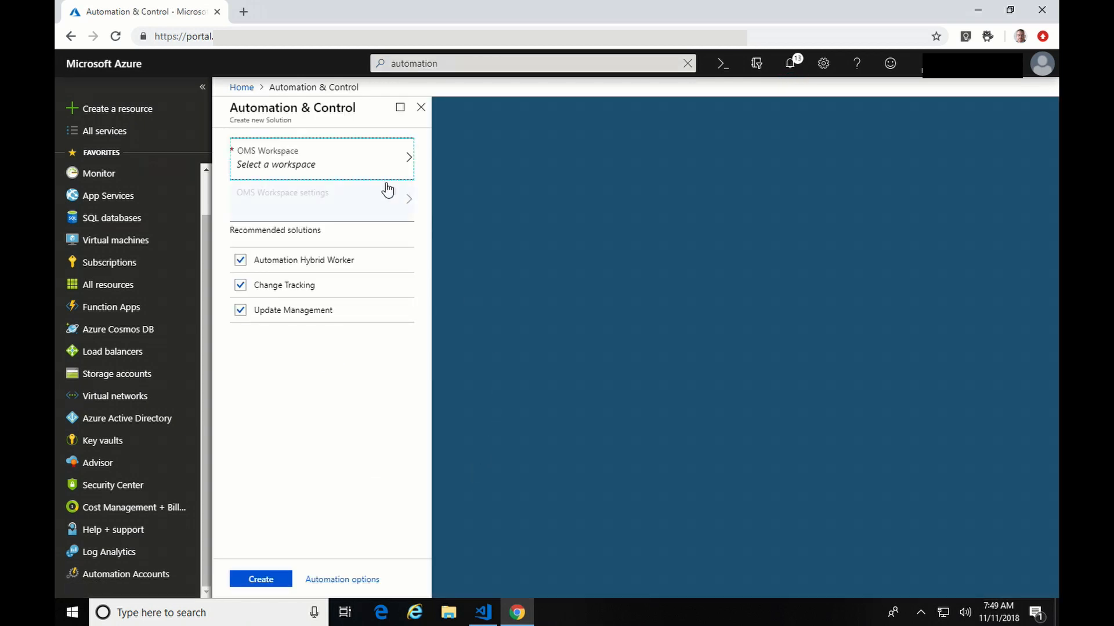
{"action": "left_click", "coordinate": [358, 164]}
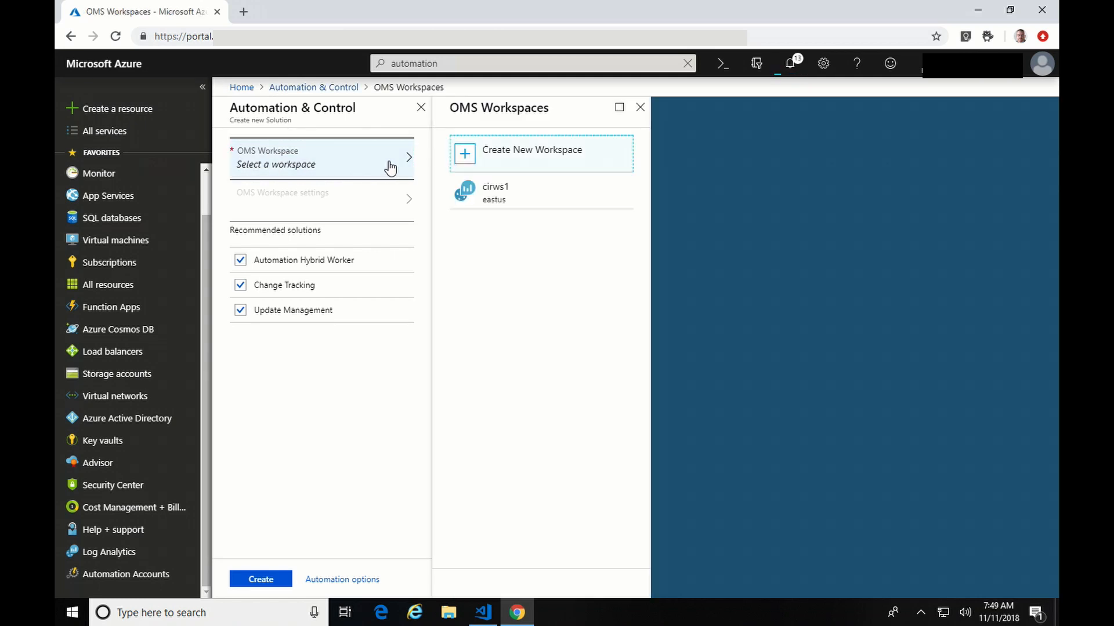
{"action": "left_click", "coordinate": [519, 200]}
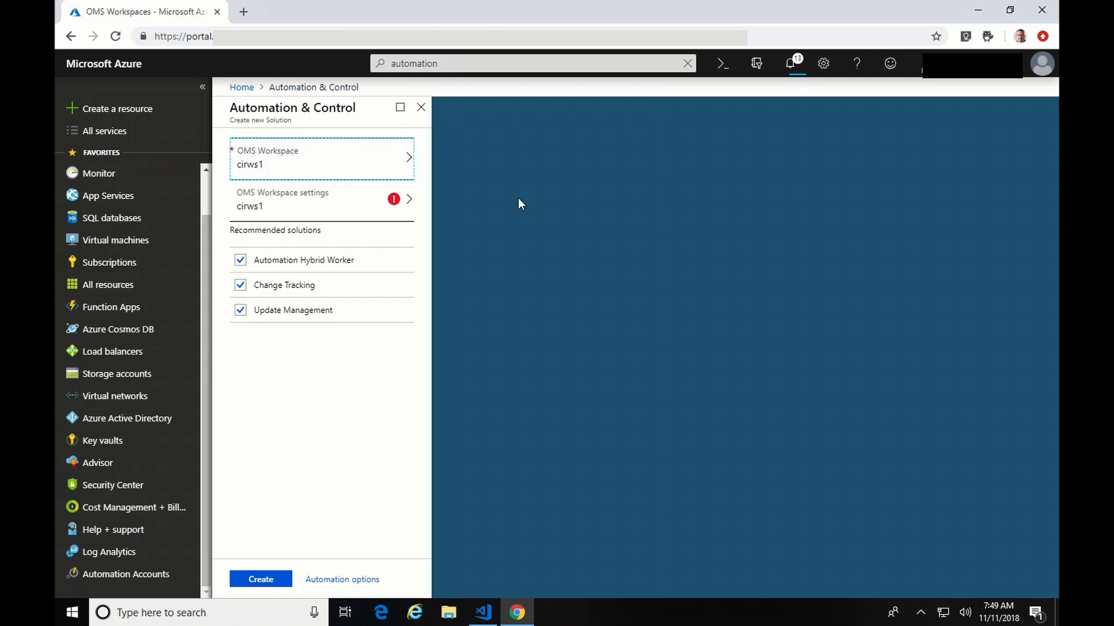
Step: Link the cirautomation account in the OMS workspace settings and create the solution with all recommended solutions
{"action": "left_click", "coordinate": [288, 205]}
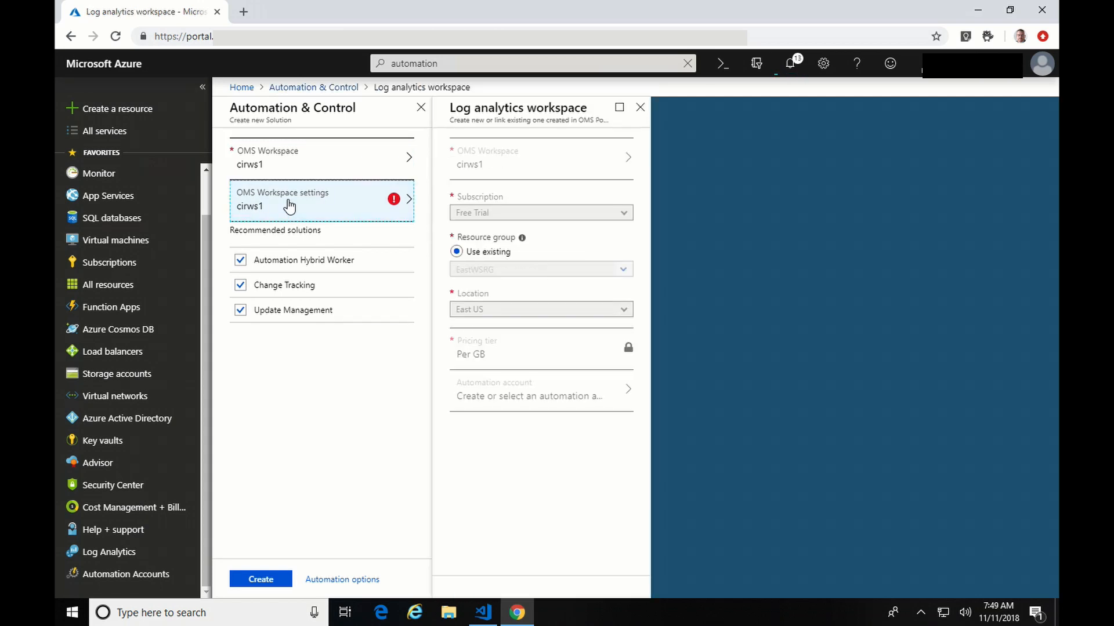
{"action": "left_click", "coordinate": [500, 390]}
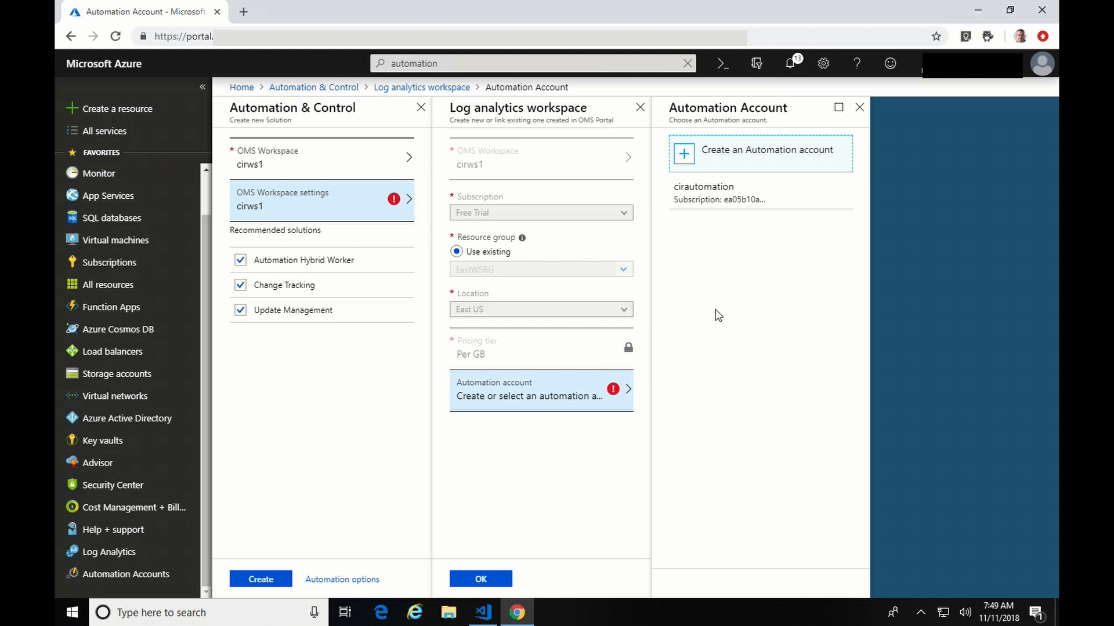
{"action": "left_click", "coordinate": [711, 201]}
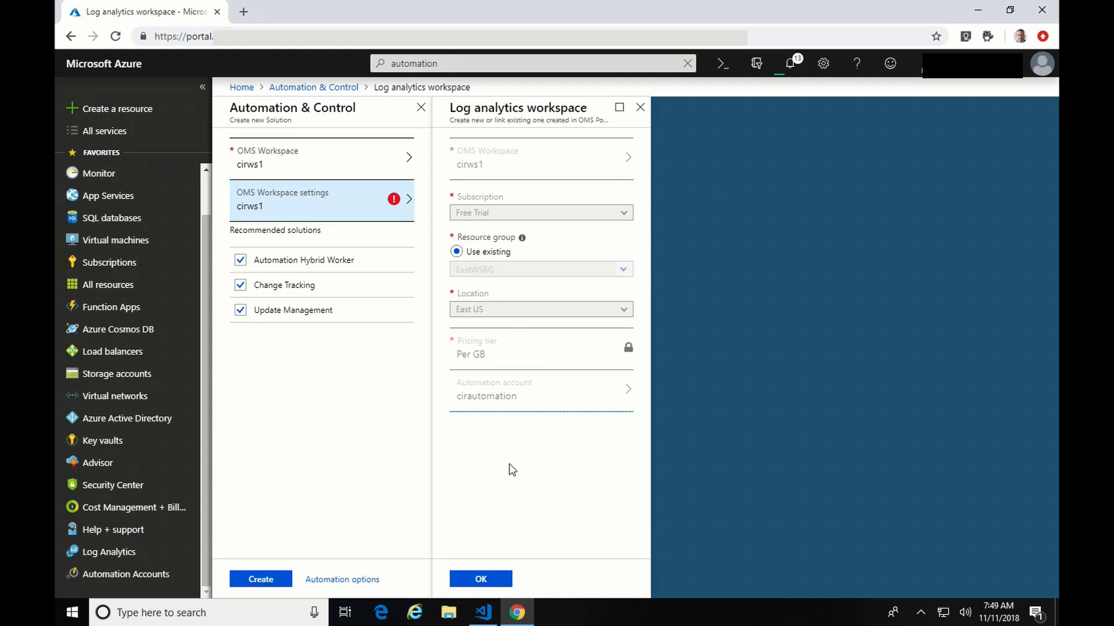
{"action": "left_click", "coordinate": [481, 579]}
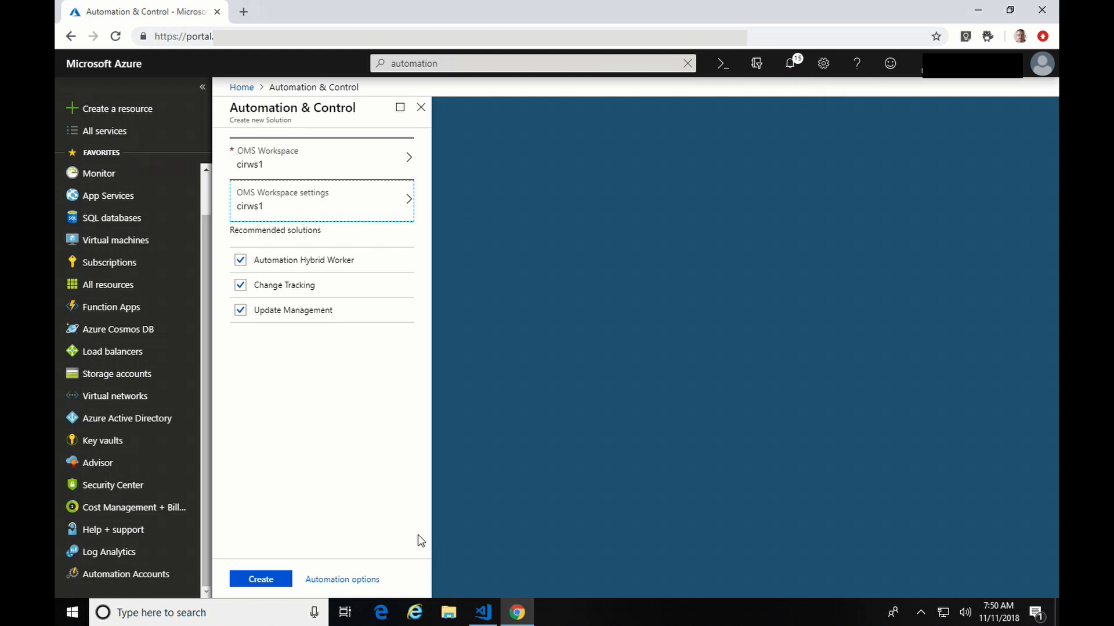
{"action": "left_click", "coordinate": [264, 580]}
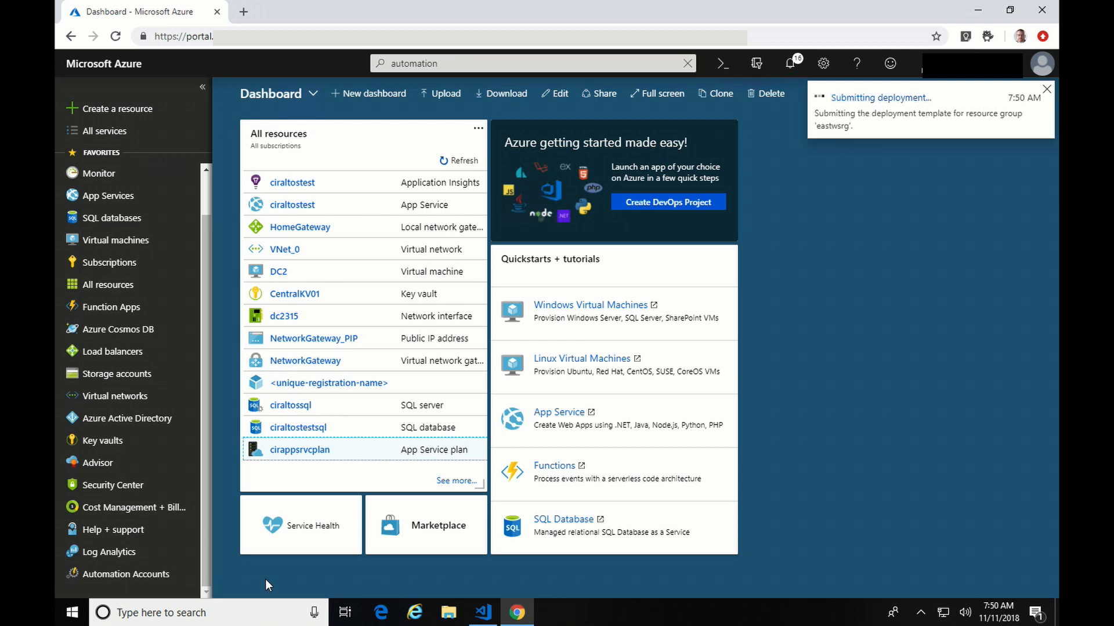
Step: Check the solutions installed in the cirws1 Log Analytics workspace
{"action": "left_click", "coordinate": [132, 553]}
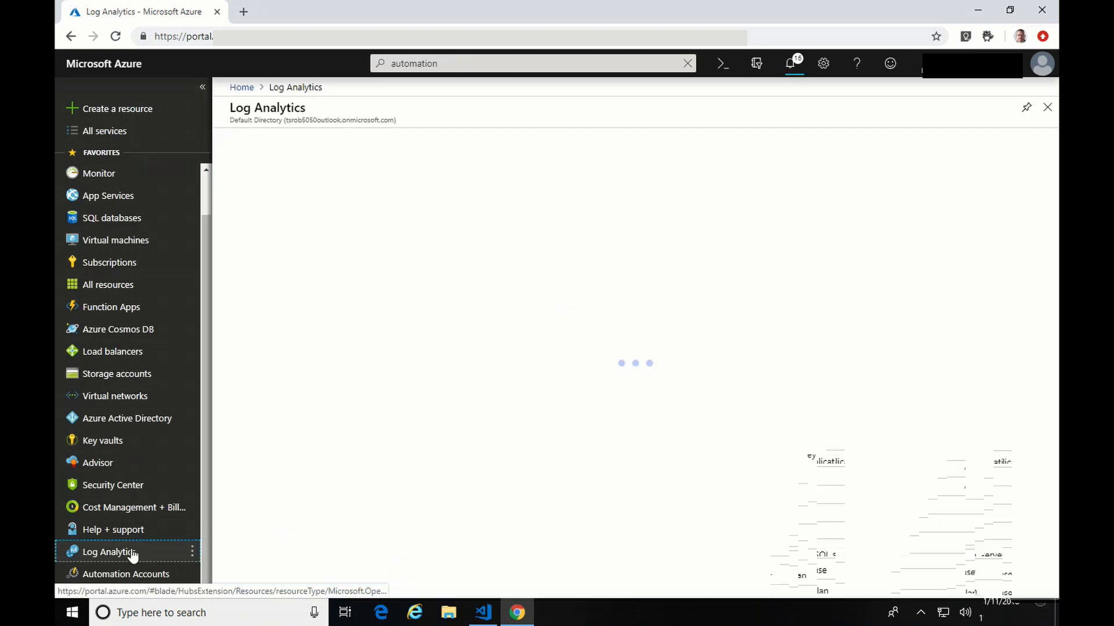
{"action": "left_click", "coordinate": [284, 257]}
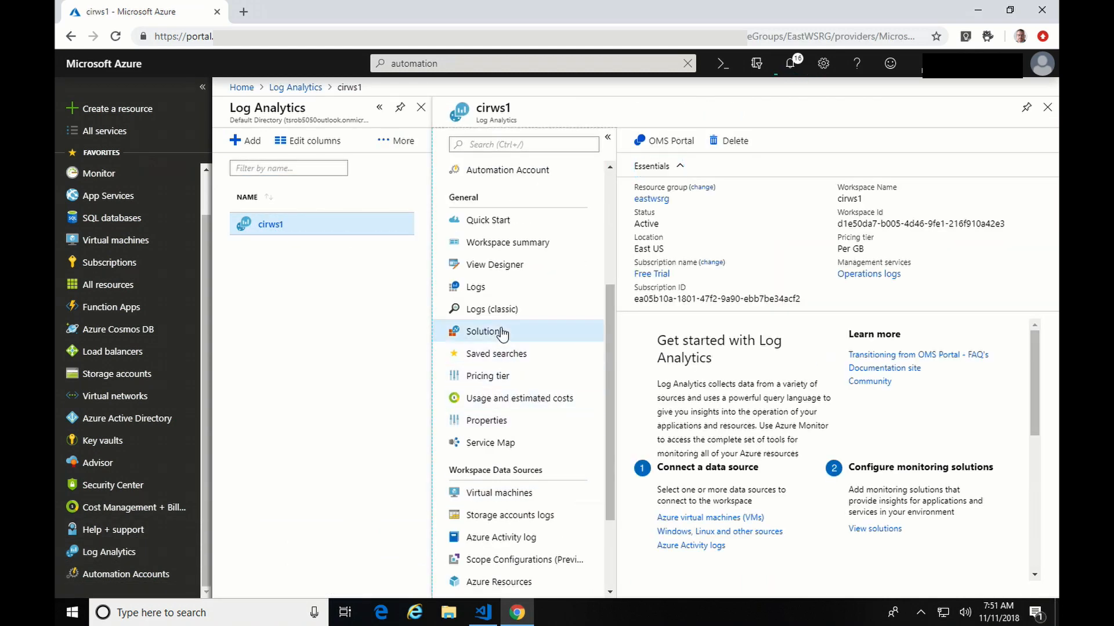
{"action": "left_click", "coordinate": [502, 331]}
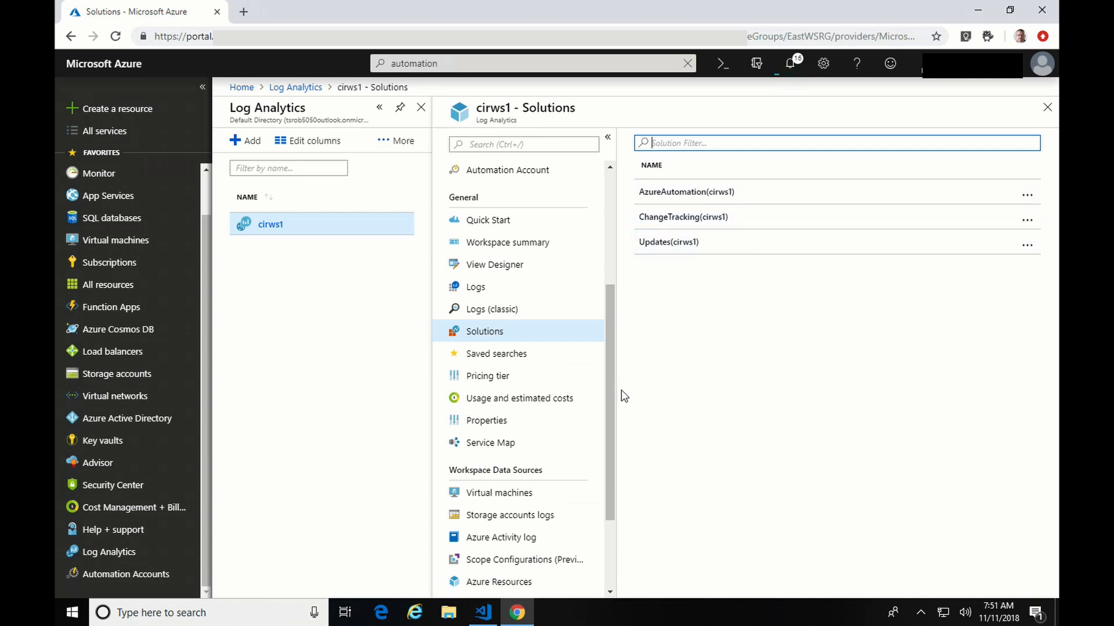
Step: Open the automation account tied to cirws1 and check its linked workspace
{"action": "left_click_drag", "start_coordinate": [612, 398], "coordinate": [615, 347]}
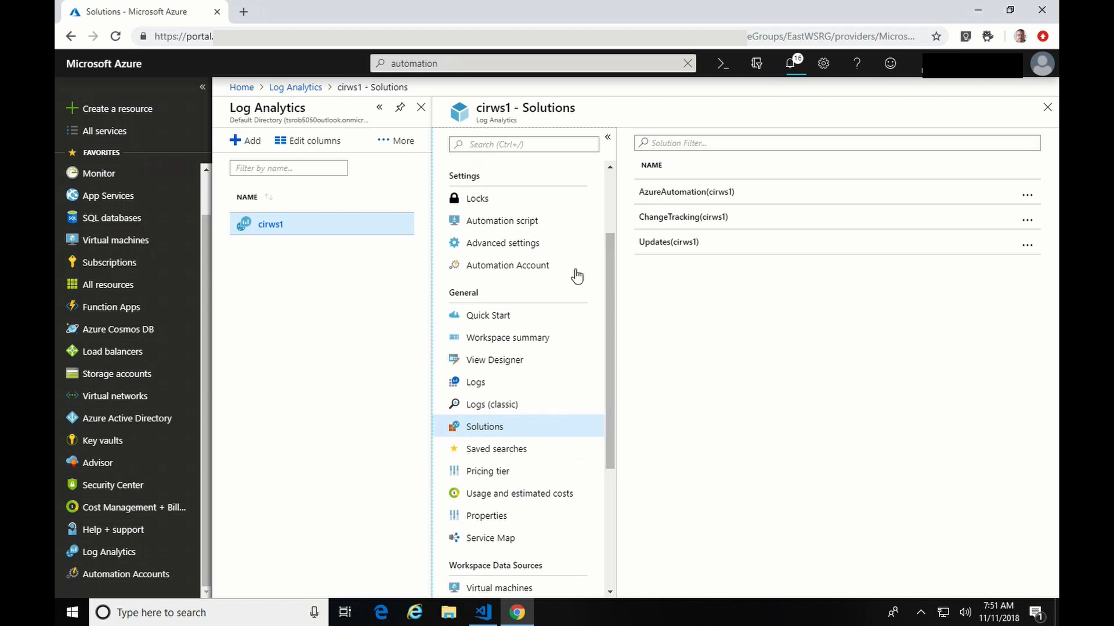
{"action": "left_click", "coordinate": [521, 267]}
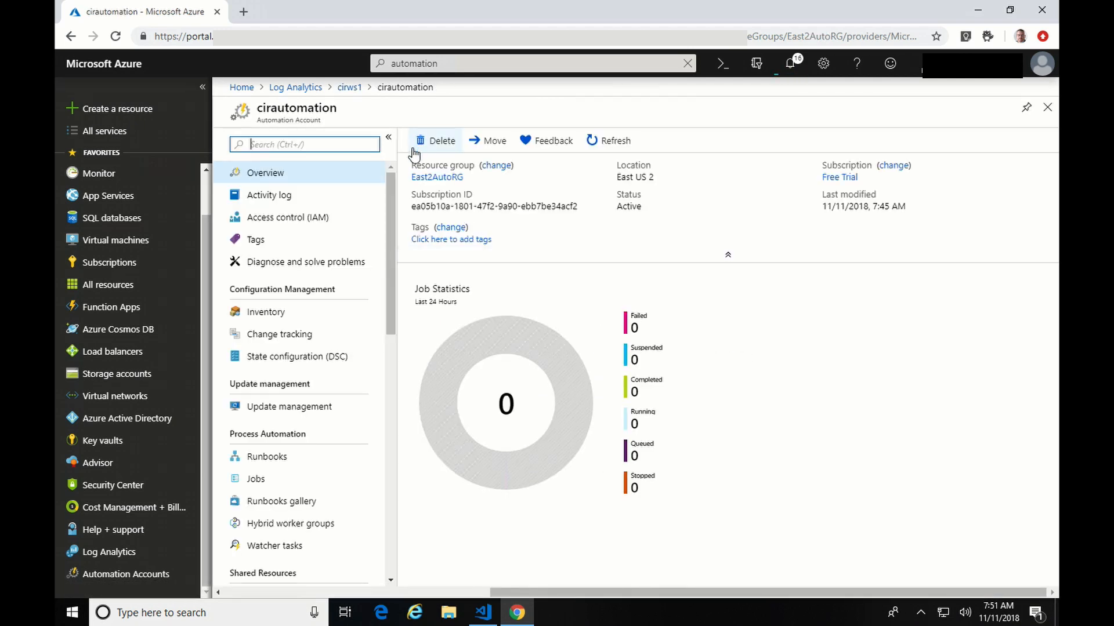
{"action": "left_click_drag", "start_coordinate": [391, 251], "coordinate": [389, 370]}
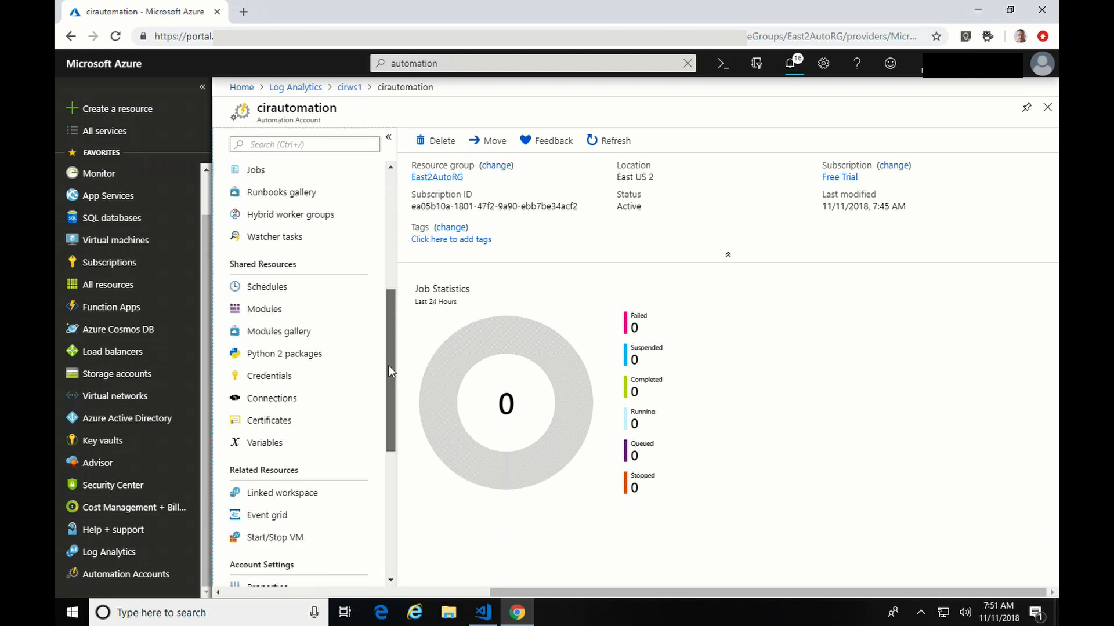
{"action": "left_click", "coordinate": [304, 506]}
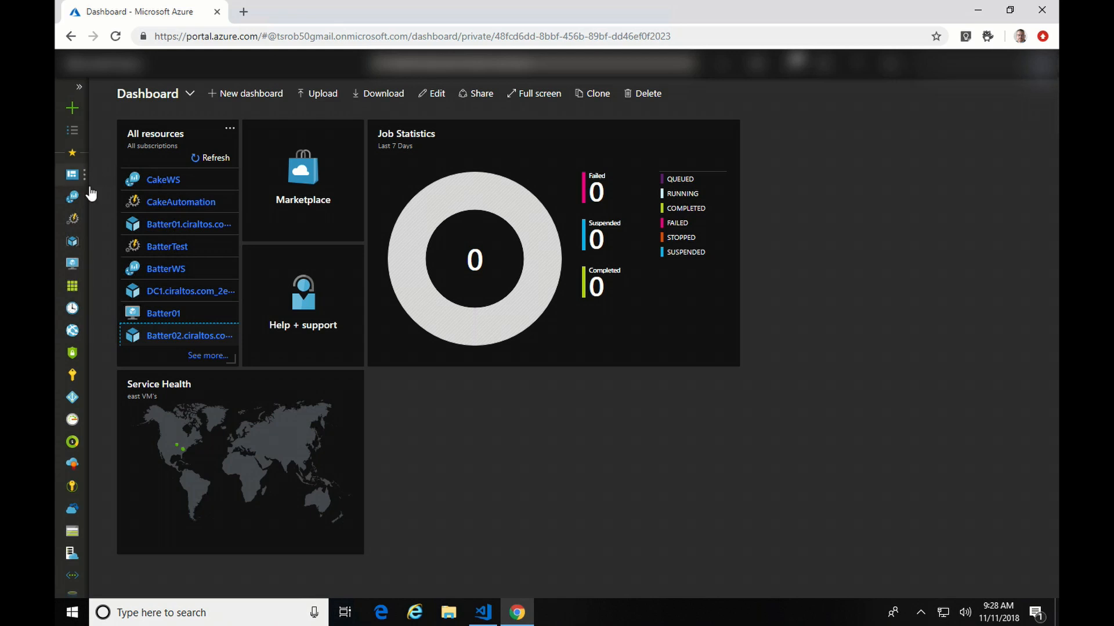
Step: Enable Update Management for the Azure VM batter02 in the CakeAutomation account and return to its update management overview
{"action": "left_click", "coordinate": [73, 222]}
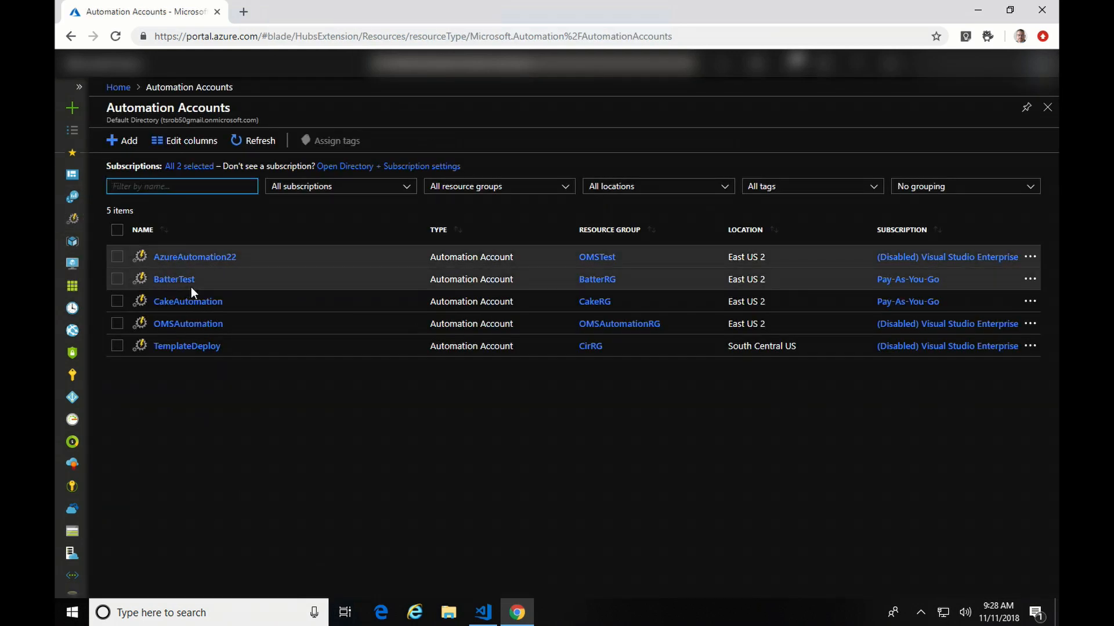
{"action": "left_click", "coordinate": [204, 306]}
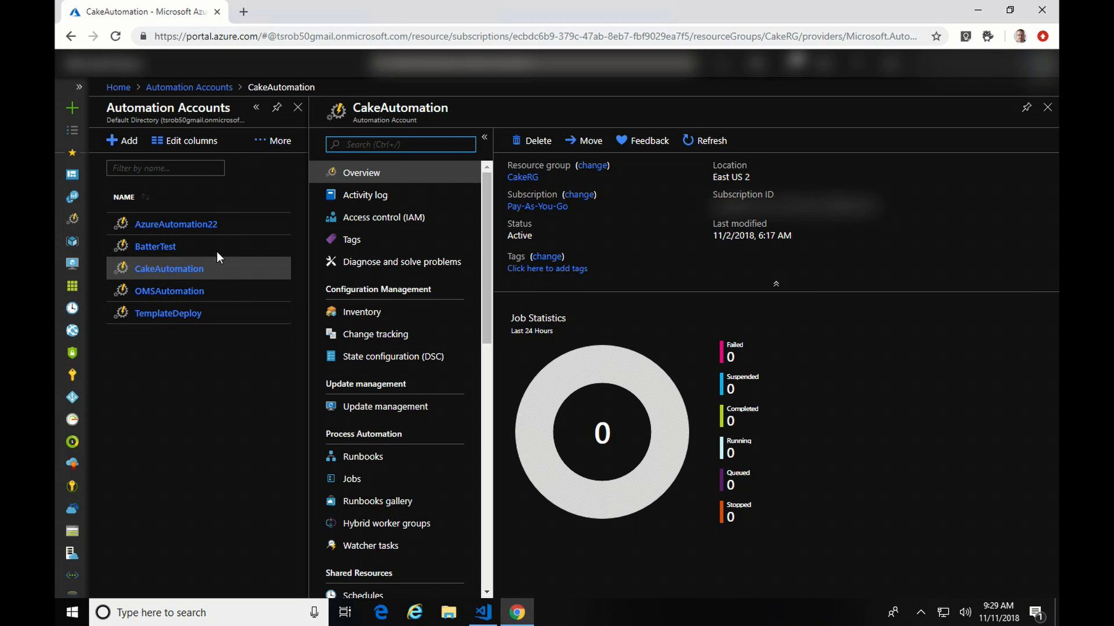
{"action": "left_click", "coordinate": [398, 414]}
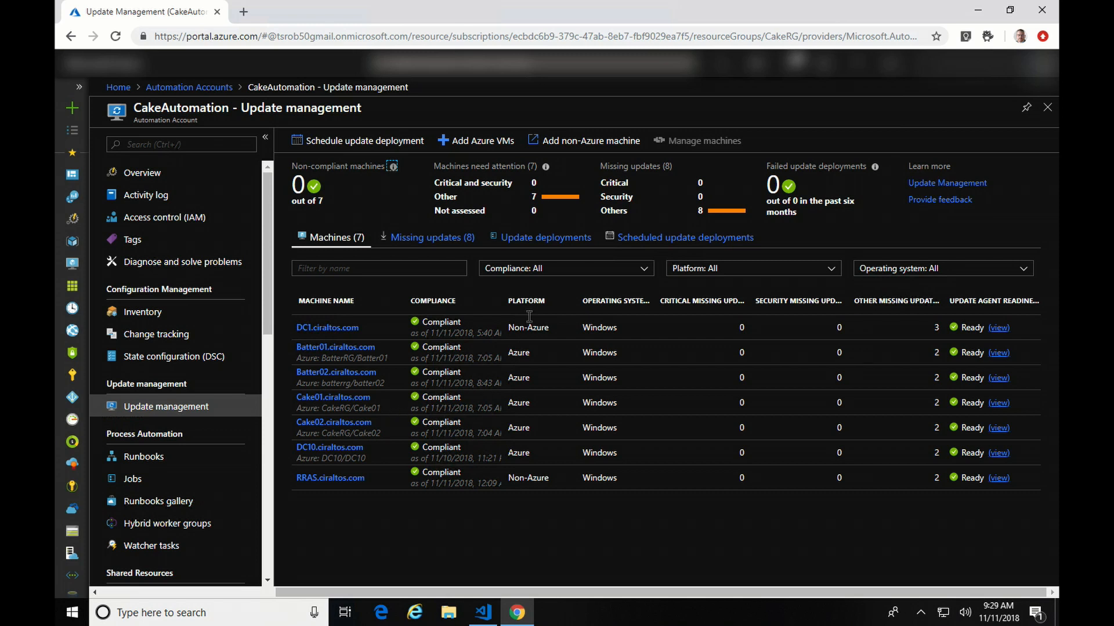
{"action": "left_click", "coordinate": [465, 142]}
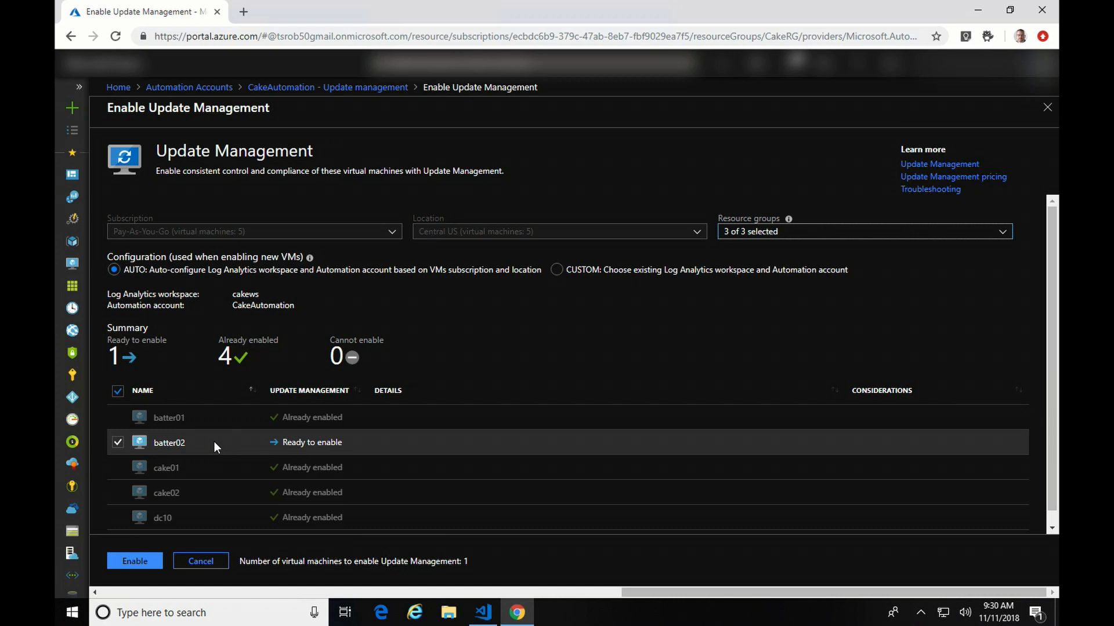
{"action": "left_click", "coordinate": [133, 562]}
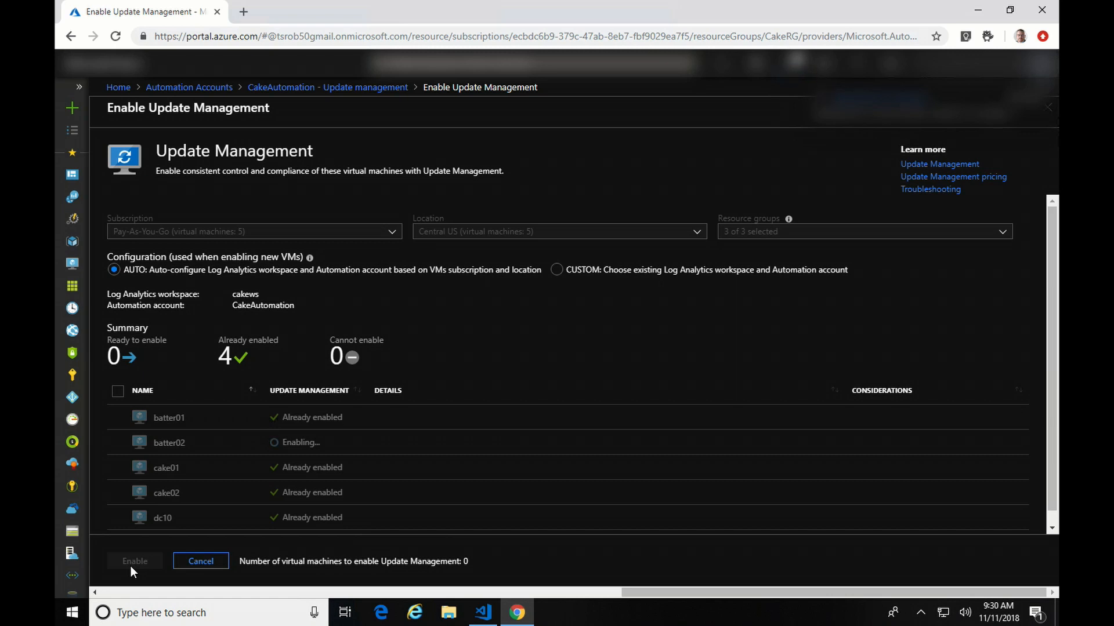
{"action": "left_click", "coordinate": [307, 87]}
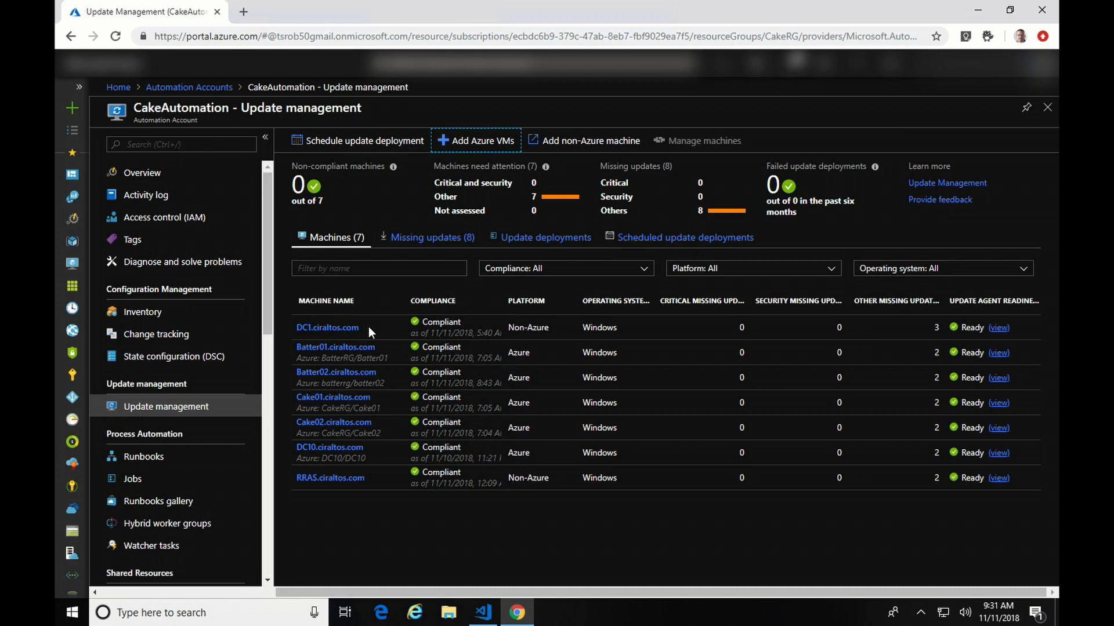
Step: Review CakeAutomation's missing updates, update deployments and scheduled update deployments, ending on the machine list
{"action": "left_click", "coordinate": [425, 239]}
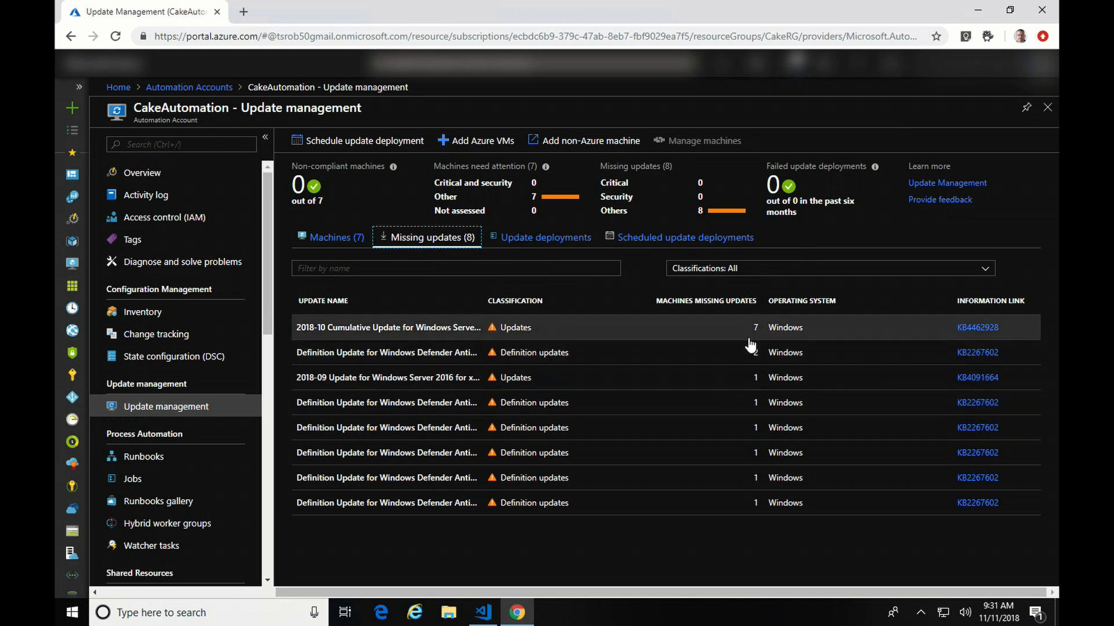
{"action": "left_click", "coordinate": [533, 243]}
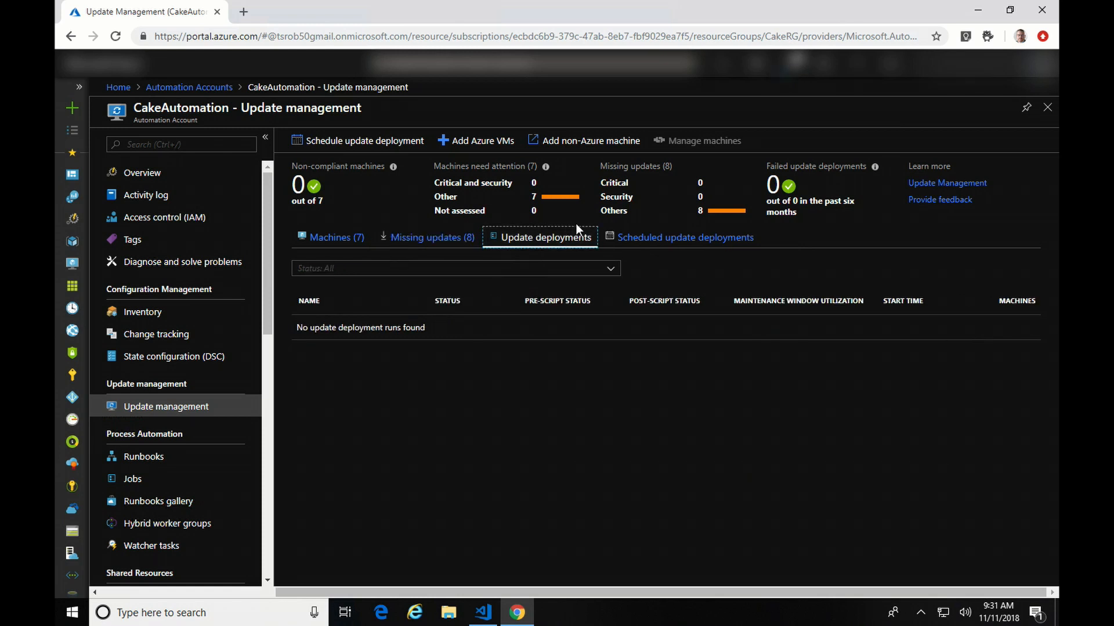
{"action": "left_click", "coordinate": [658, 239]}
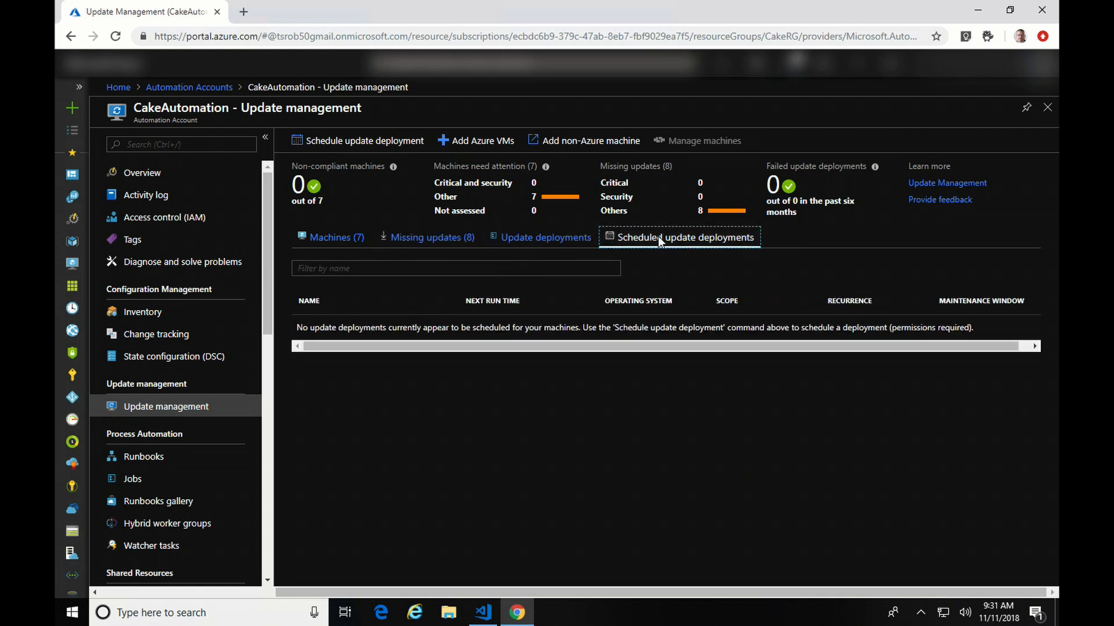
{"action": "left_click", "coordinate": [330, 238]}
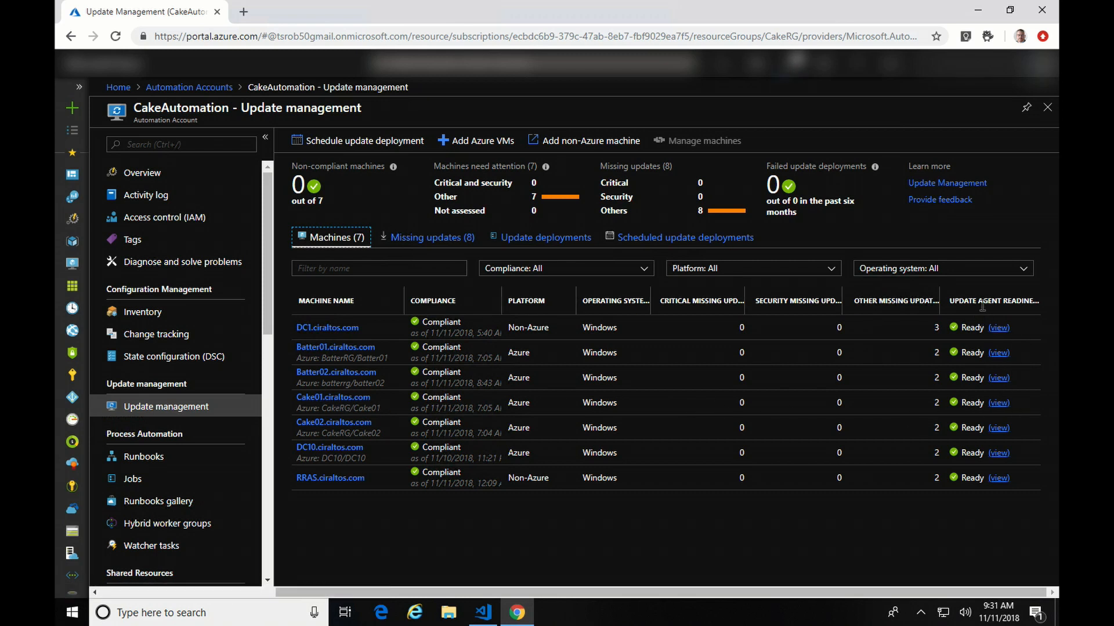
Step: Examine the update agent readiness details and hybrid workers of Cake01, and return to the update management overview
{"action": "left_click", "coordinate": [999, 404]}
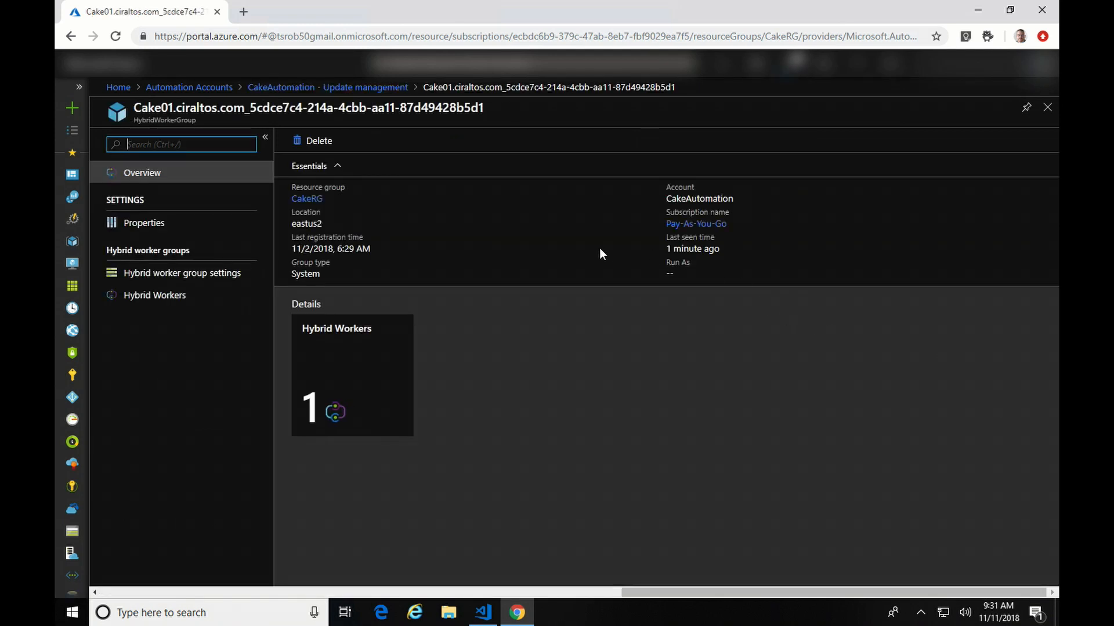
{"action": "left_click", "coordinate": [173, 297]}
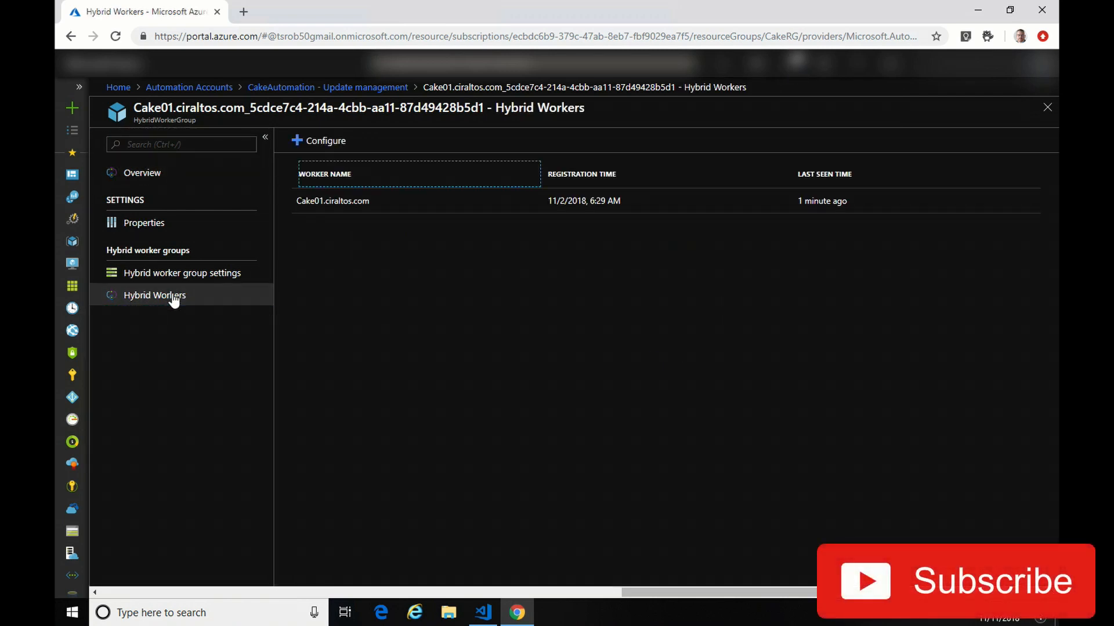
{"action": "left_click", "coordinate": [307, 88]}
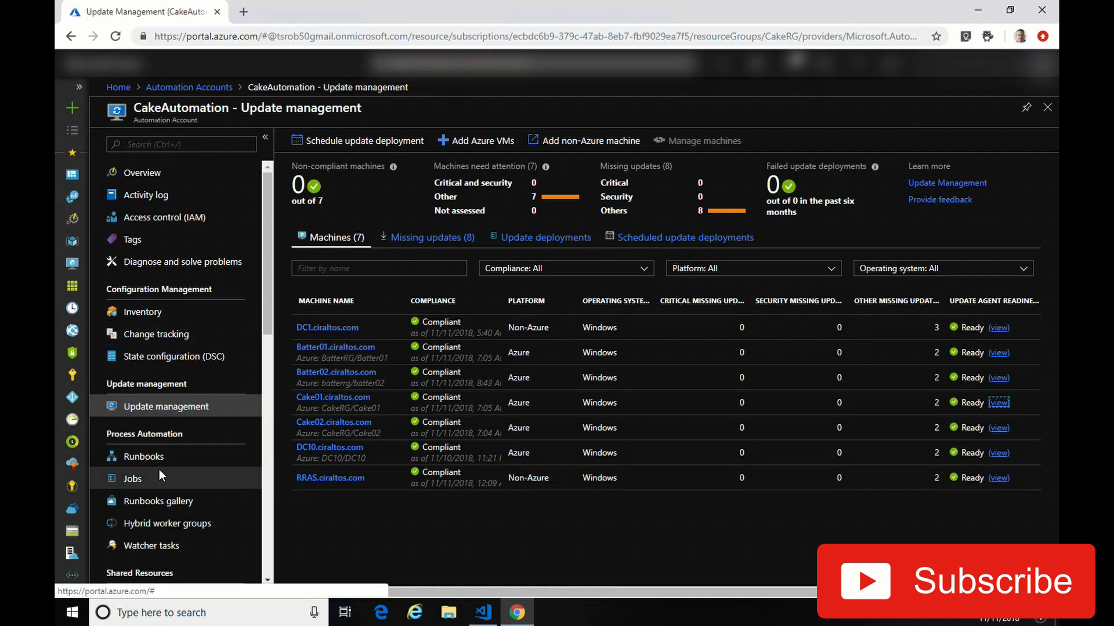
Step: Review CakeAutomation's user and system hybrid worker groups and return to its update management overview
{"action": "scroll", "coordinate": [159, 469], "scroll_direction": "down", "scroll_amount": 1}
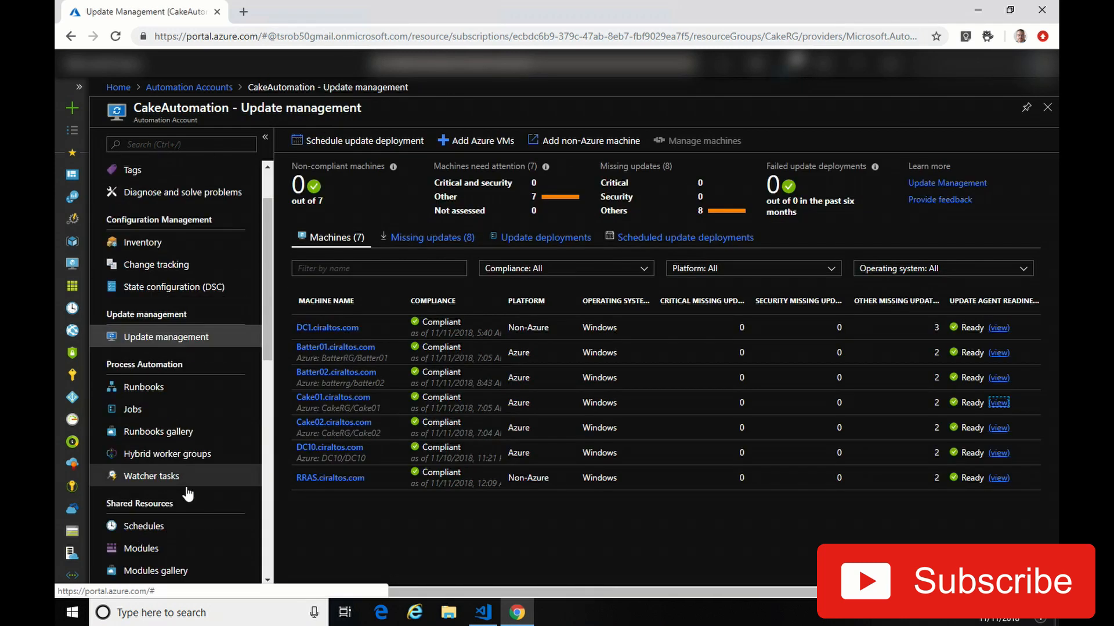
{"action": "left_click", "coordinate": [161, 455]}
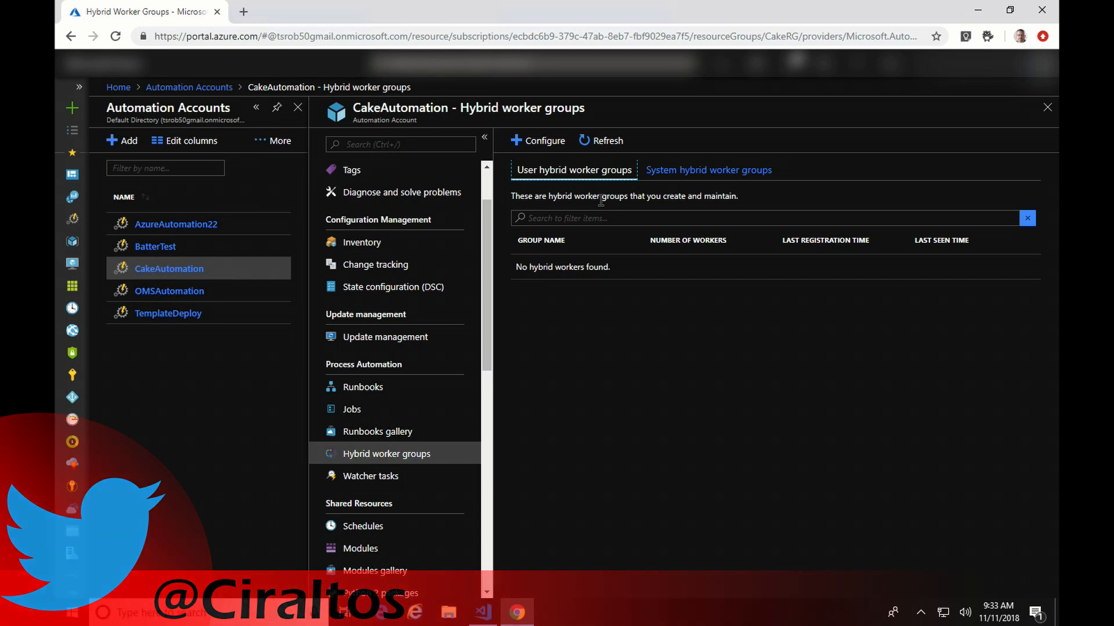
{"action": "left_click", "coordinate": [728, 172]}
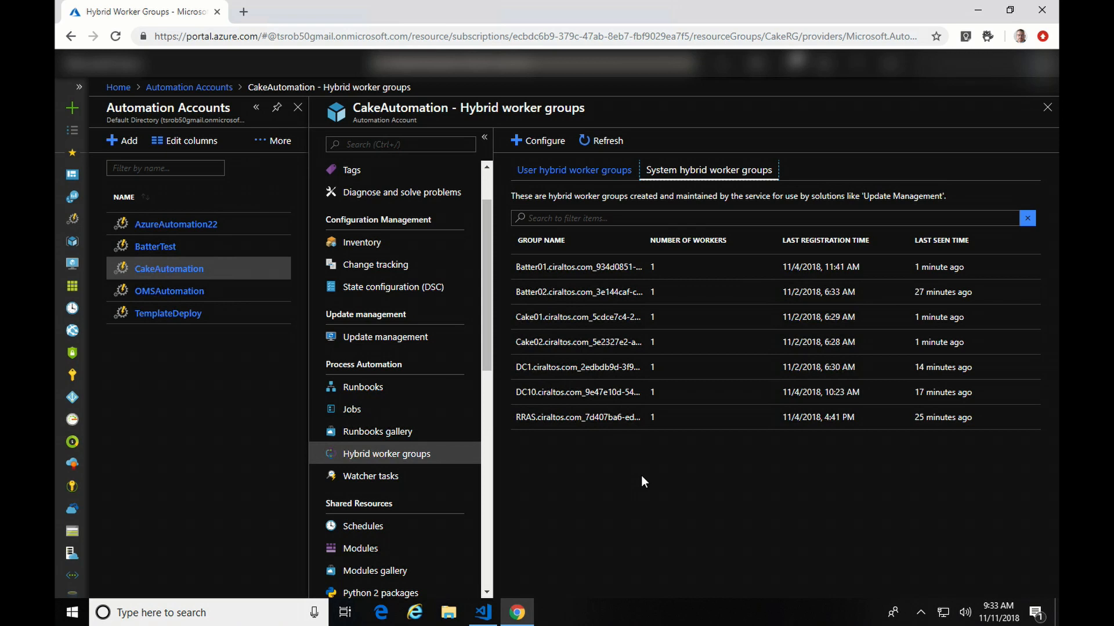
{"action": "left_click", "coordinate": [392, 338]}
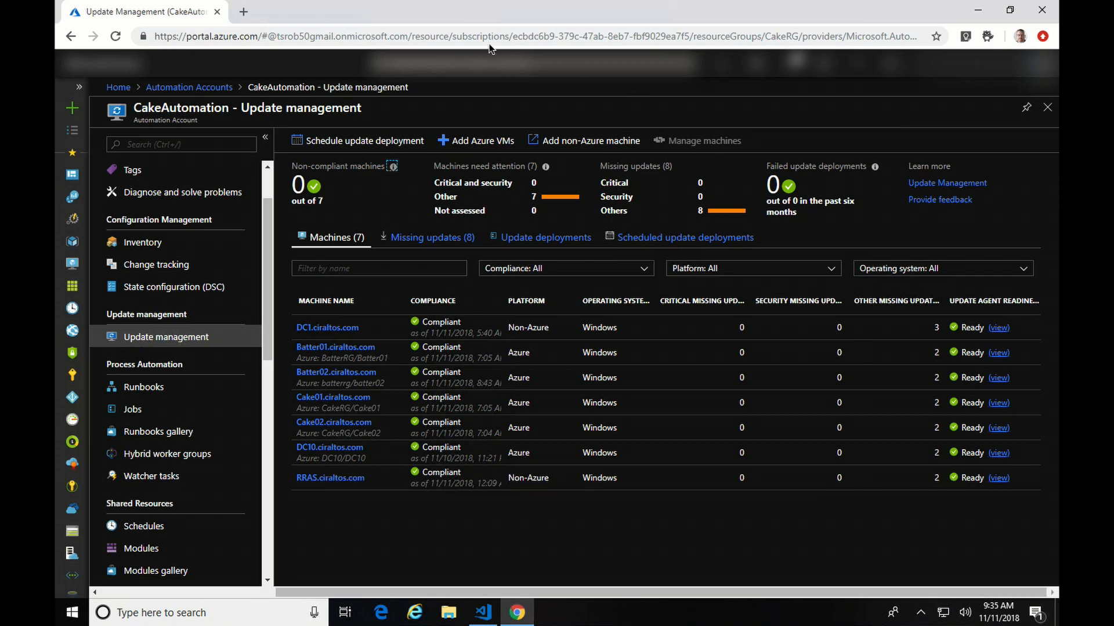
Step: Start an update deployment named Update Demo and preview an Azure group from the Pay-As-You-Go subscription's CakeRG and BatterRG resource groups
{"action": "left_click", "coordinate": [323, 141]}
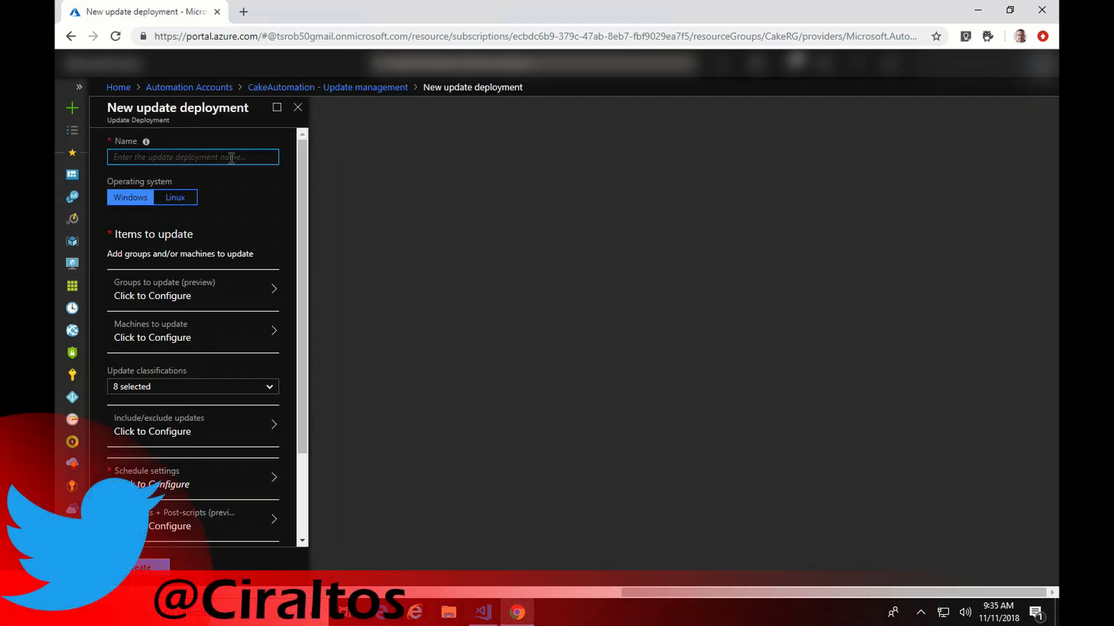
{"action": "type", "text": "Update Demo"}
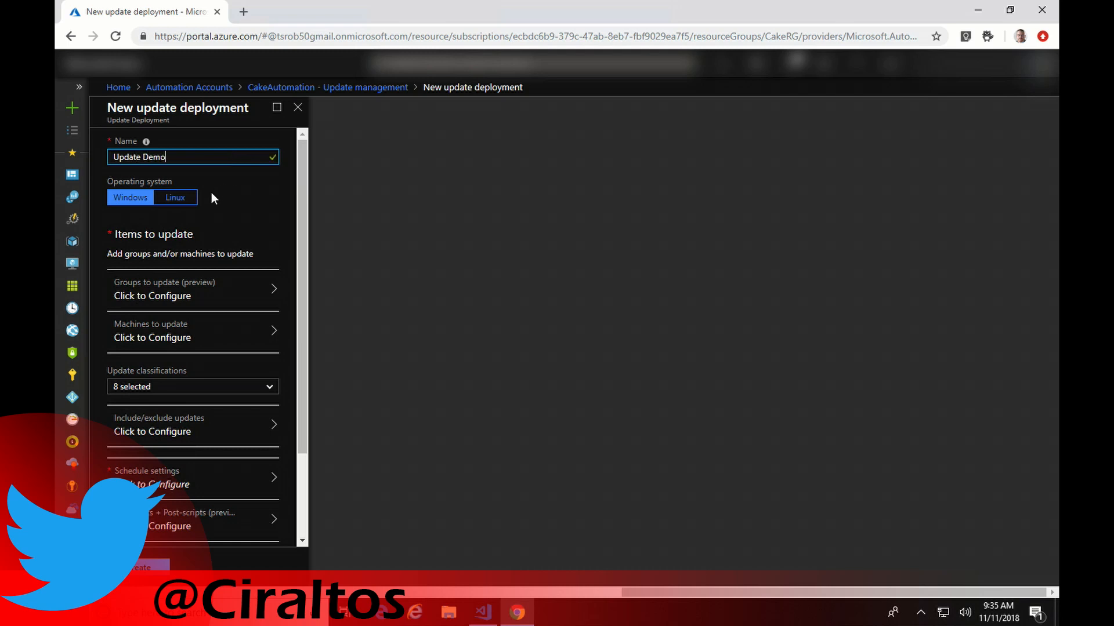
{"action": "left_click", "coordinate": [230, 302]}
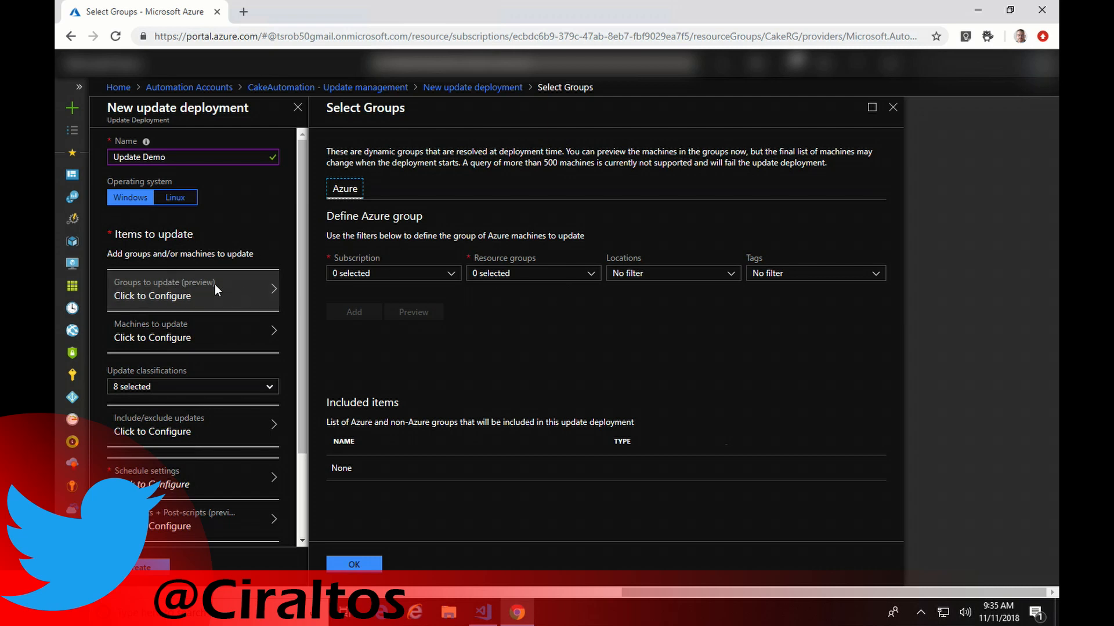
{"action": "left_click", "coordinate": [452, 281]}
{"action": "left_click", "coordinate": [362, 341]}
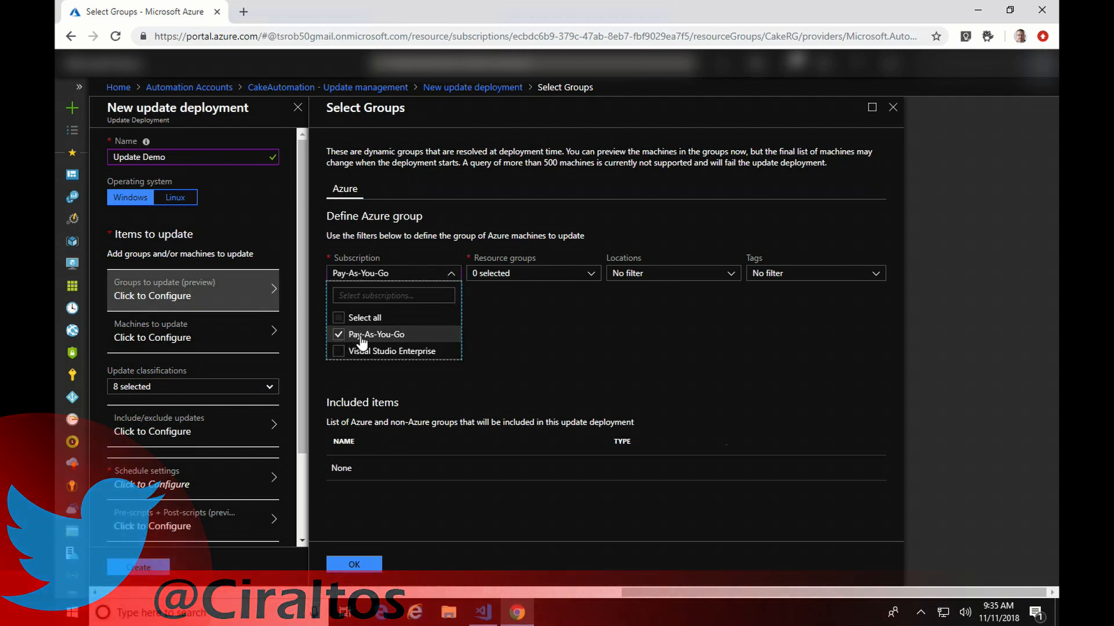
{"action": "left_click", "coordinate": [590, 275]}
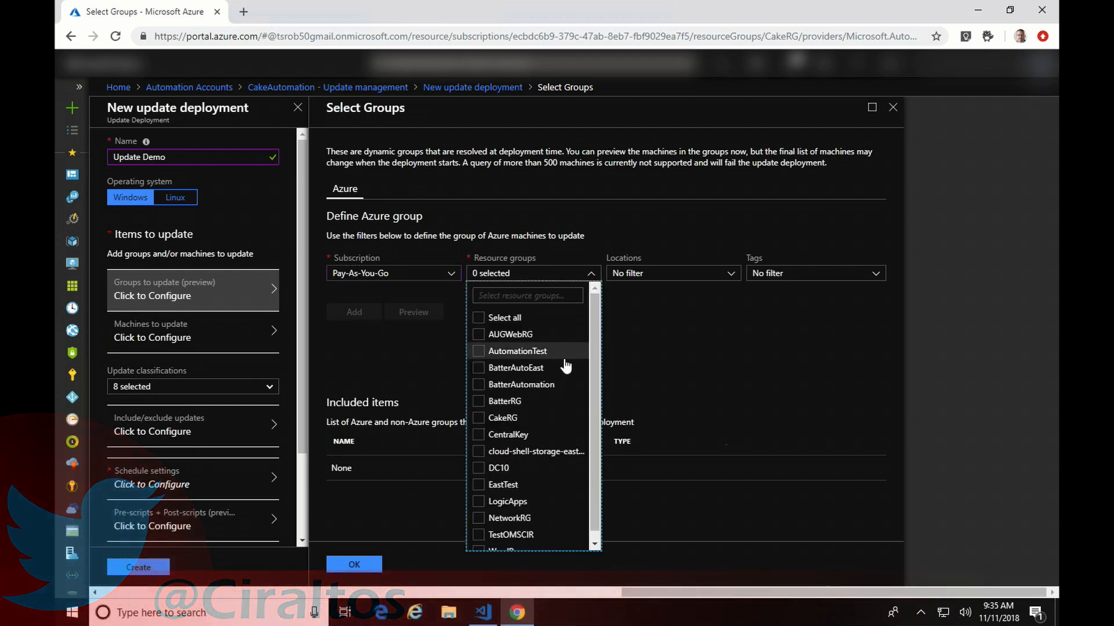
{"action": "left_click", "coordinate": [479, 414]}
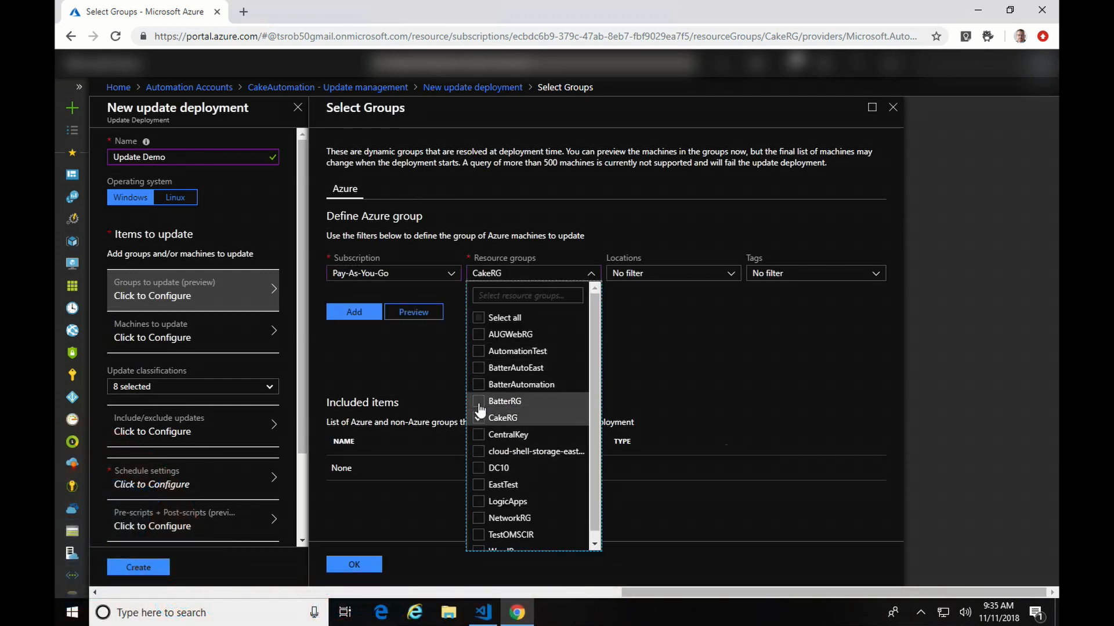
{"action": "left_click", "coordinate": [479, 403]}
{"action": "left_click", "coordinate": [654, 335]}
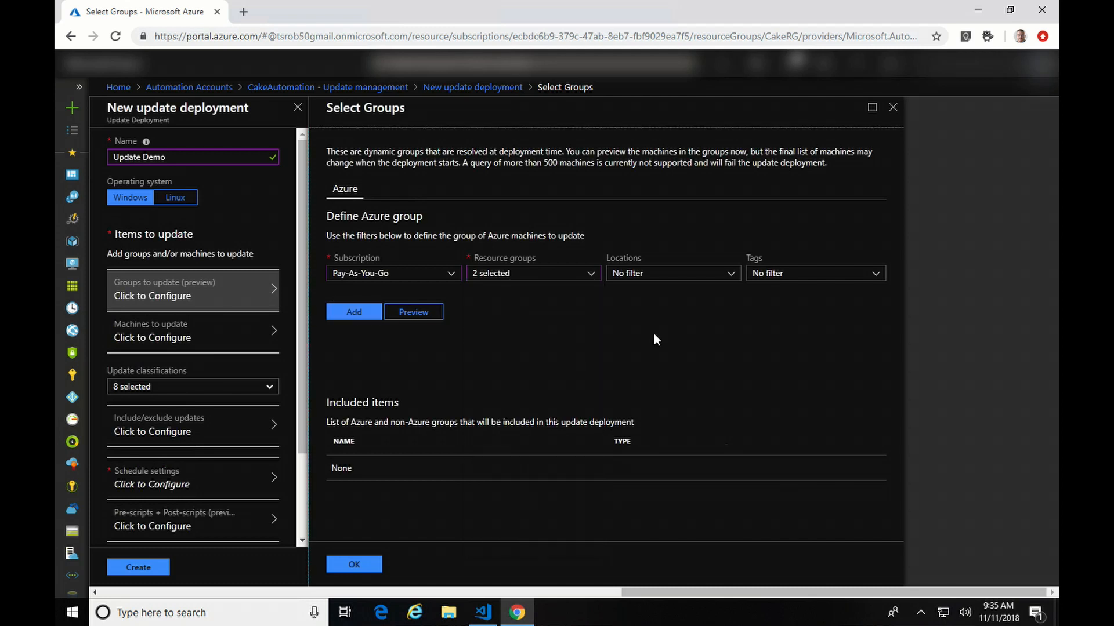
{"action": "left_click", "coordinate": [419, 317]}
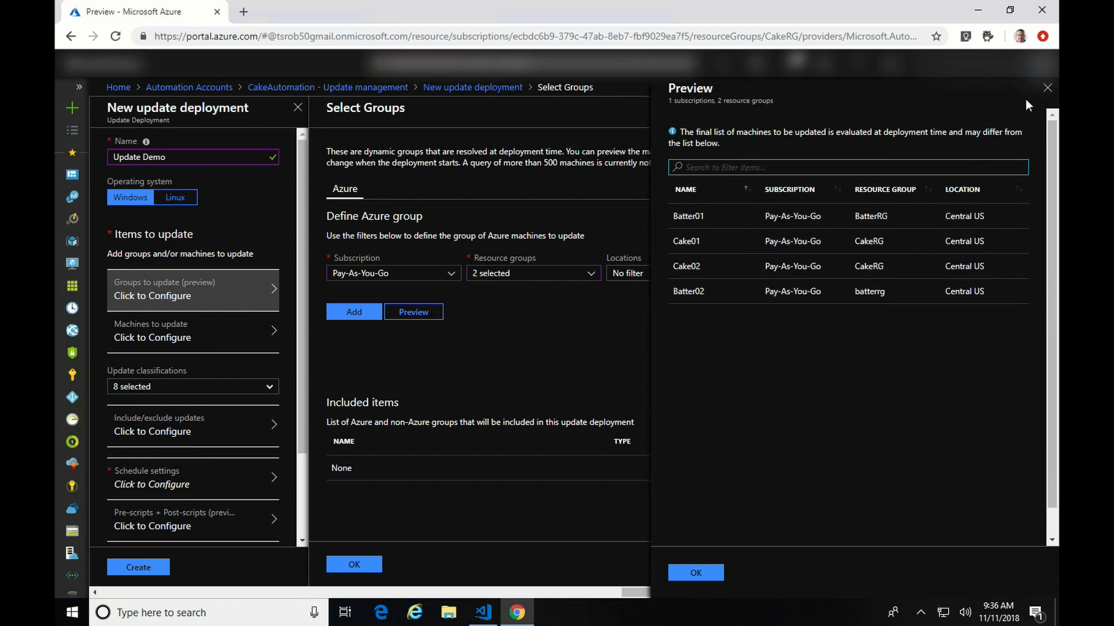
{"action": "left_click", "coordinate": [1047, 87]}
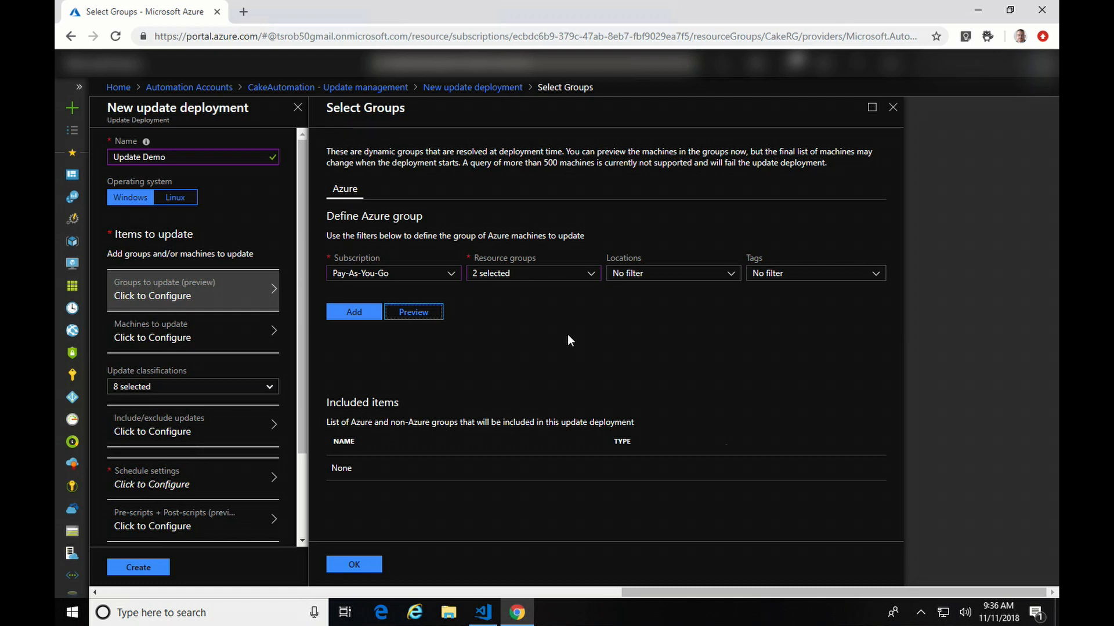
Step: Discard the unsaved deployment and examine the Active Directory computer group import in the advanced settings of the CakeWS workspace
{"action": "left_click", "coordinate": [72, 197]}
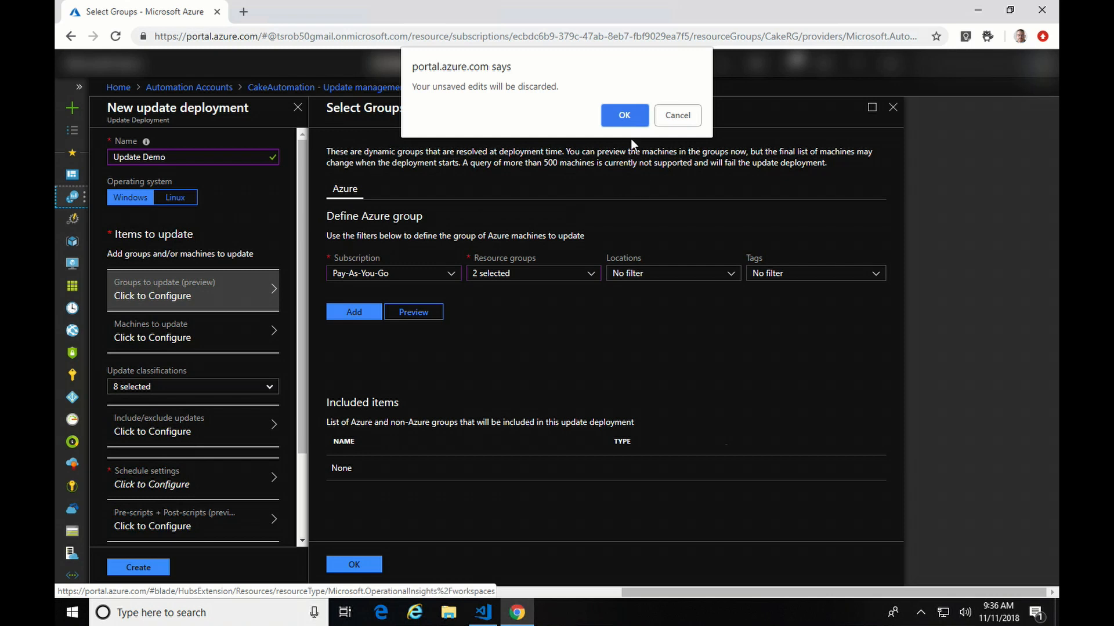
{"action": "left_click", "coordinate": [627, 116]}
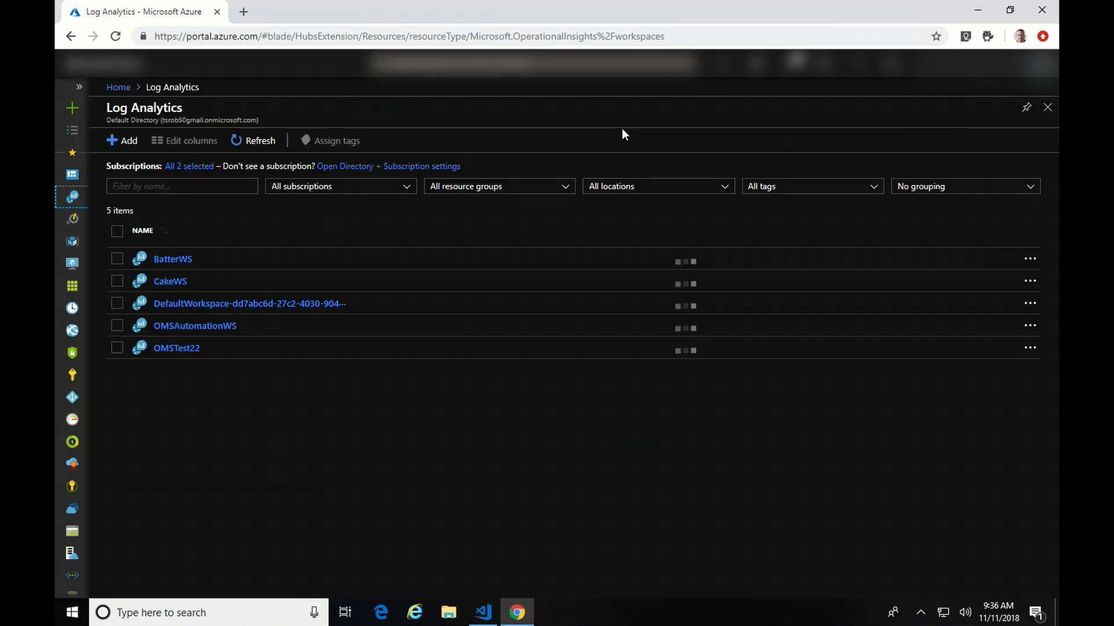
{"action": "left_click", "coordinate": [174, 284]}
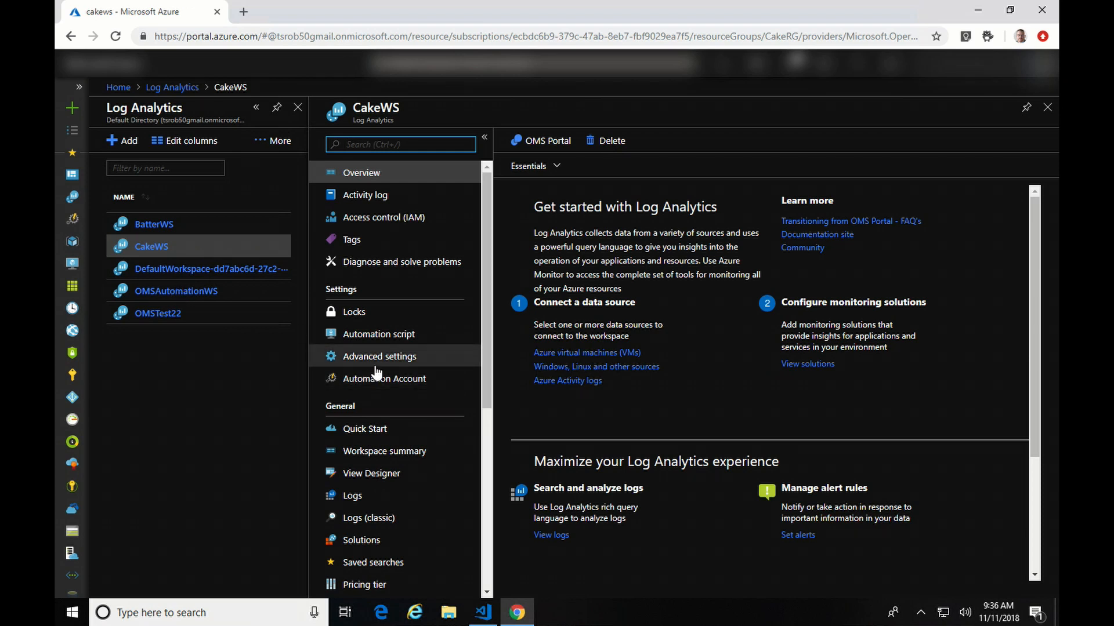
{"action": "left_click", "coordinate": [384, 361]}
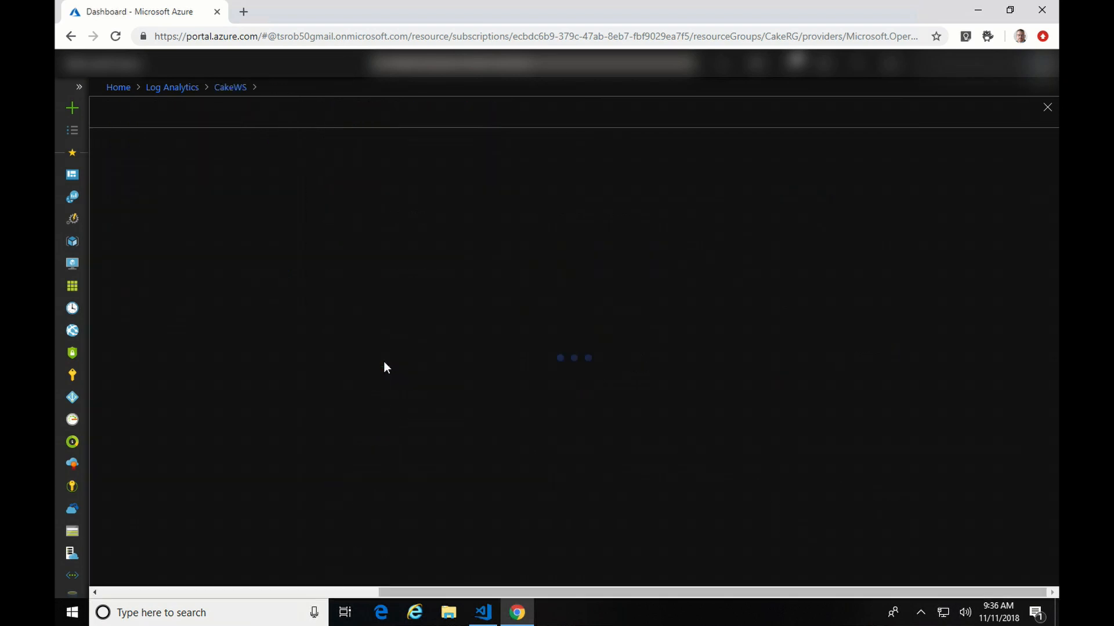
{"action": "left_click", "coordinate": [214, 263]}
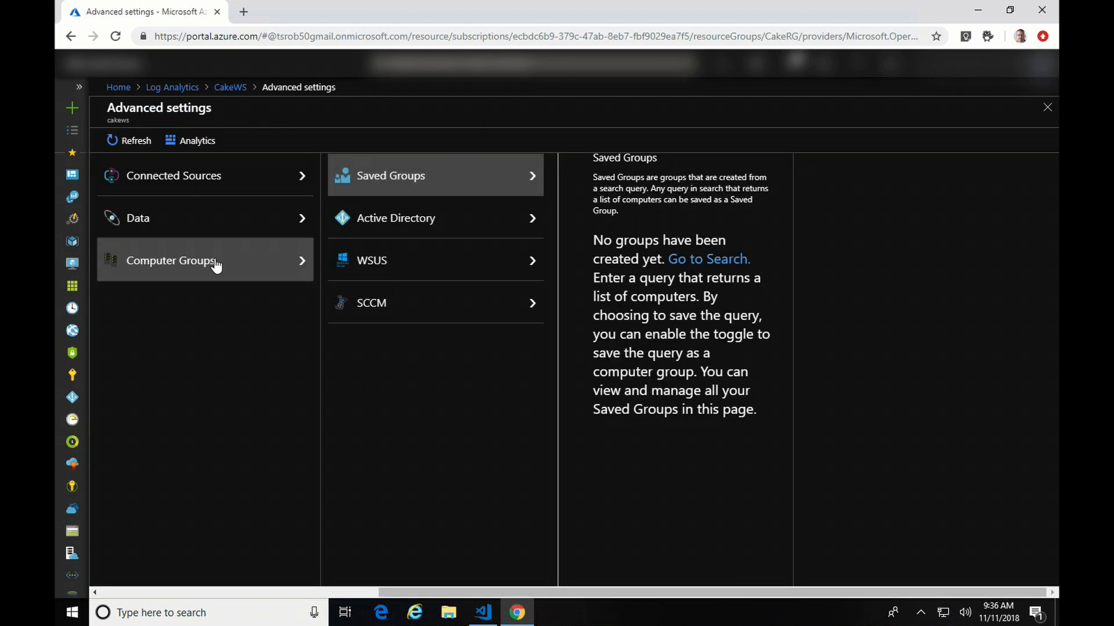
{"action": "left_click", "coordinate": [437, 224]}
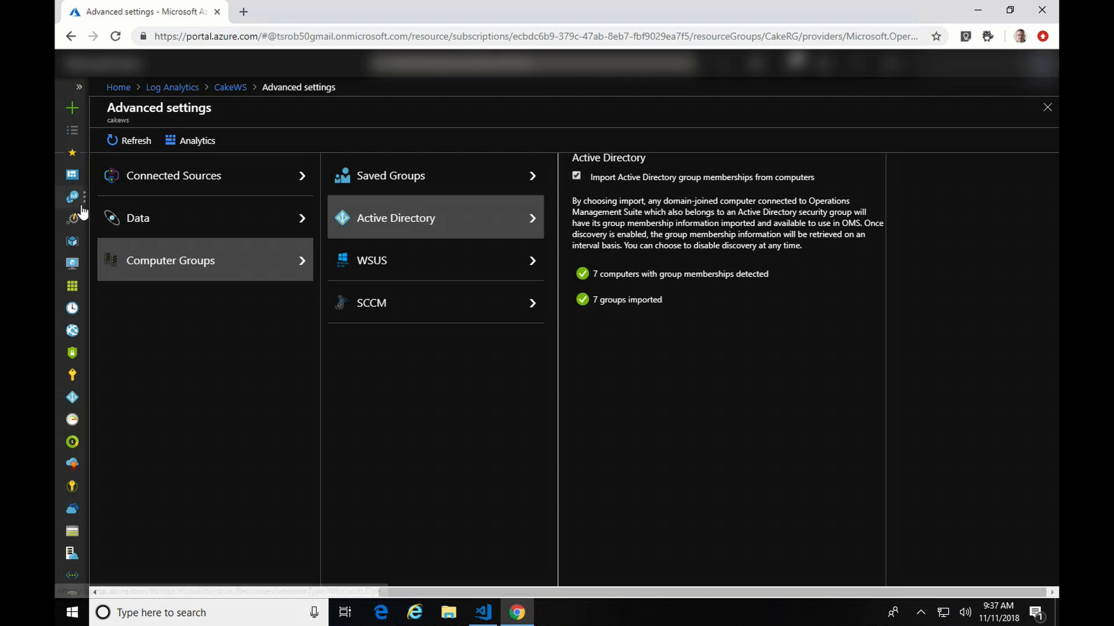
Step: Return to CakeAutomation's update management and start a new update deployment named UpdateDemp
{"action": "left_click", "coordinate": [73, 222]}
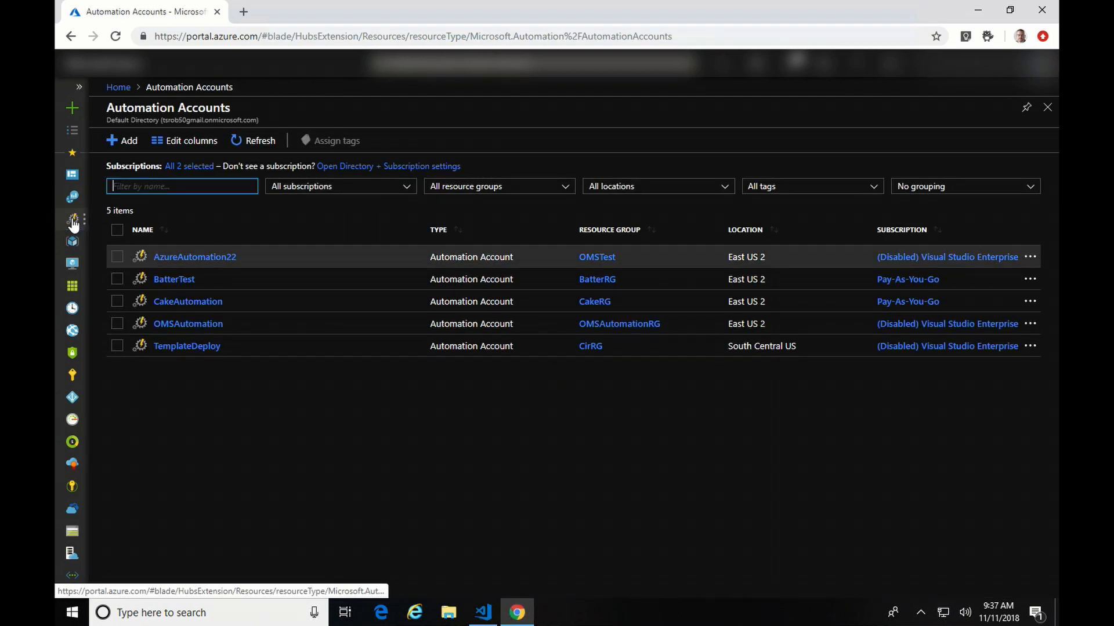
{"action": "left_click", "coordinate": [168, 302]}
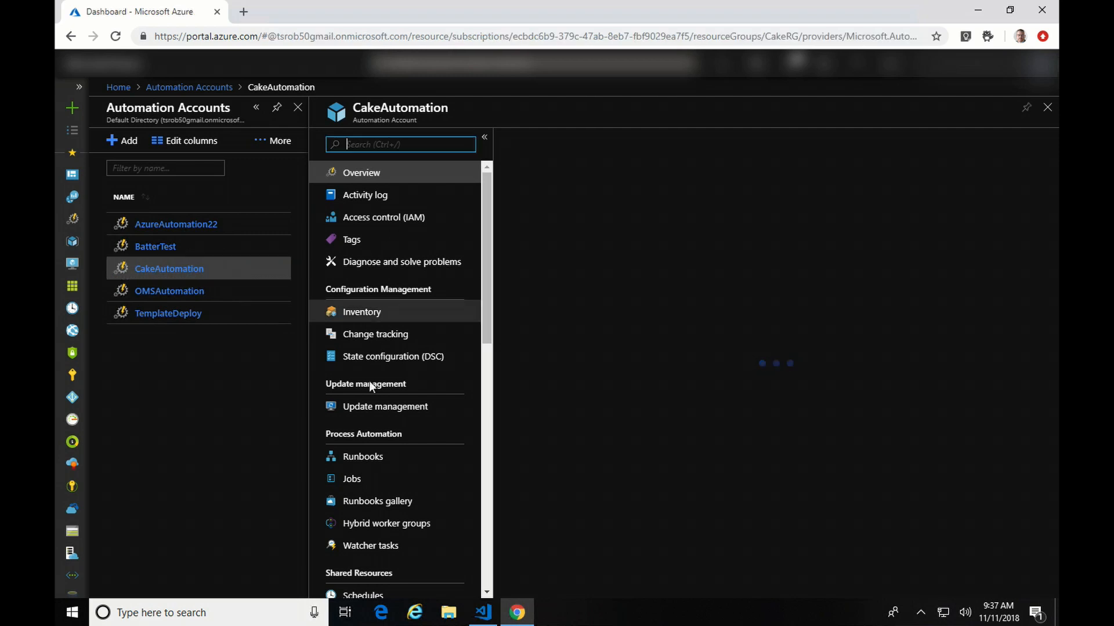
{"action": "left_click", "coordinate": [373, 405]}
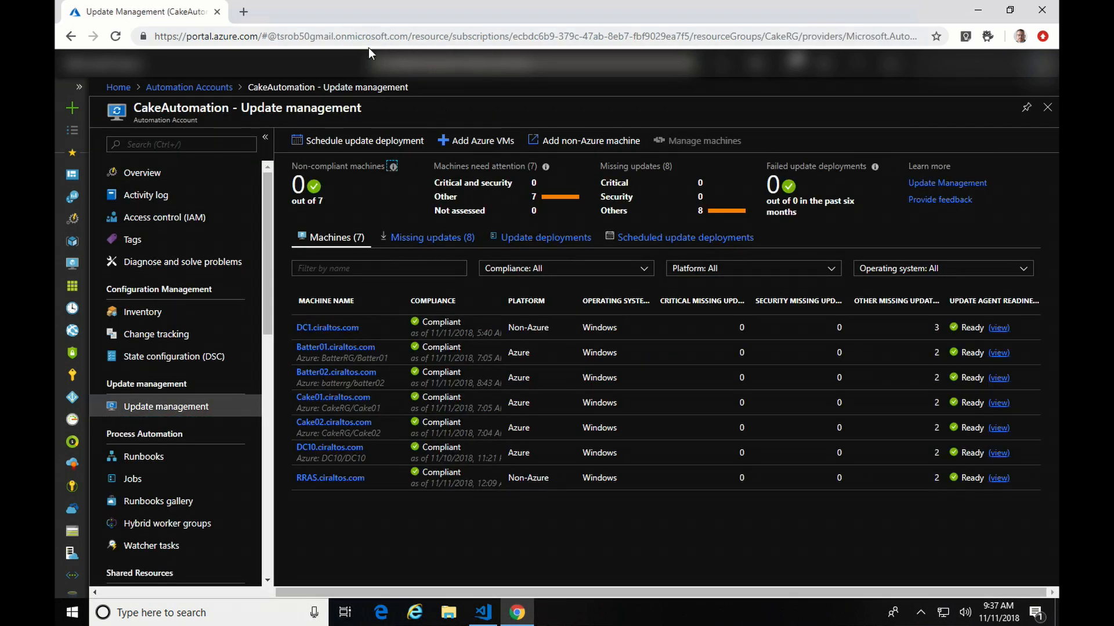
{"action": "left_click", "coordinate": [348, 141]}
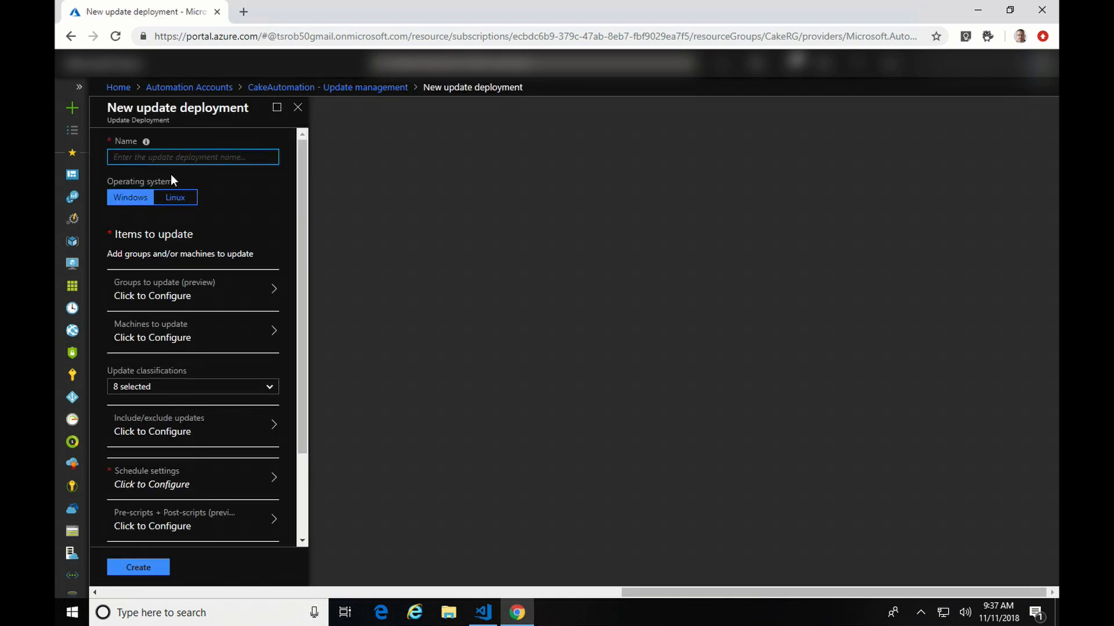
{"action": "type", "text": "Update"}
{"action": "key", "text": "BackSpace"}
{"action": "type", "text": "Demp"}
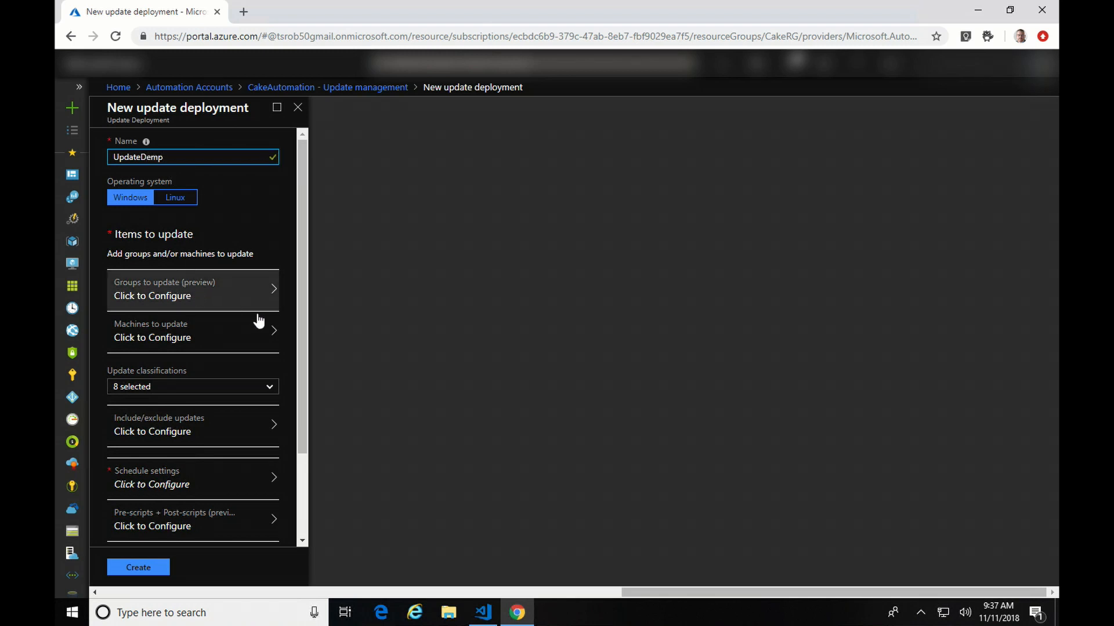
Step: List the imported groups (AD/WSUS/SCCM) as available items for the deployment's machines to update
{"action": "left_click", "coordinate": [193, 333]}
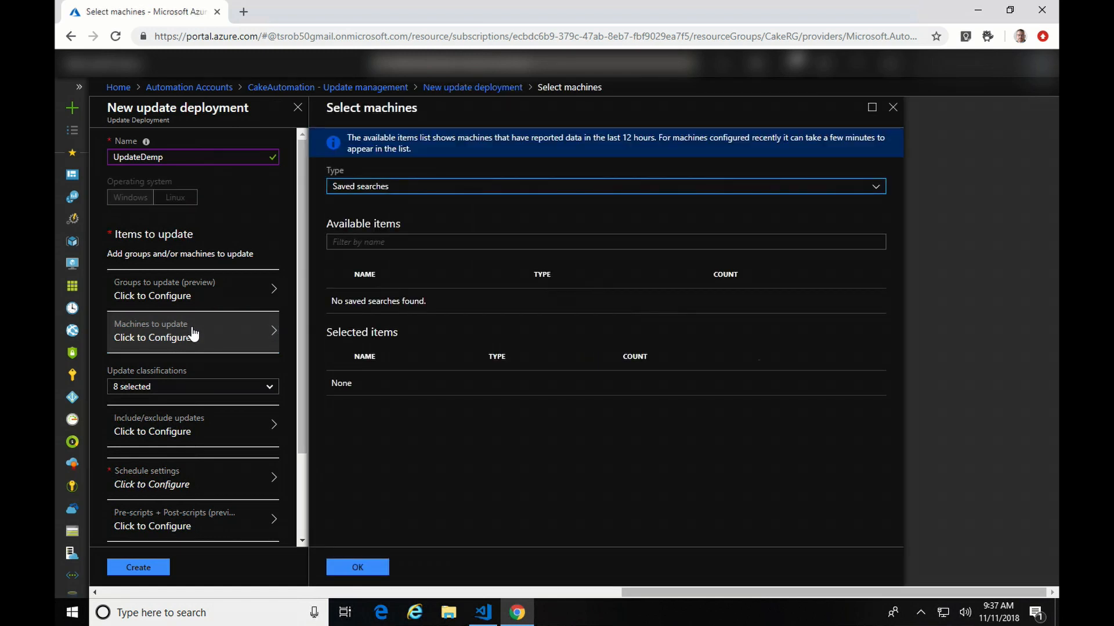
{"action": "left_click", "coordinate": [202, 297]}
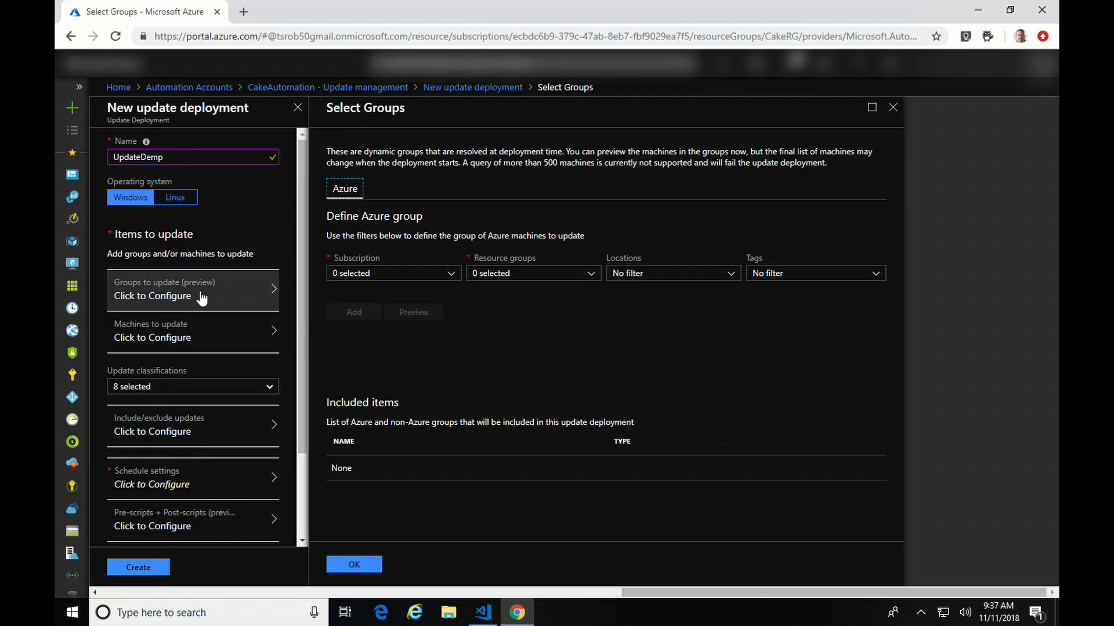
{"action": "left_click", "coordinate": [197, 335]}
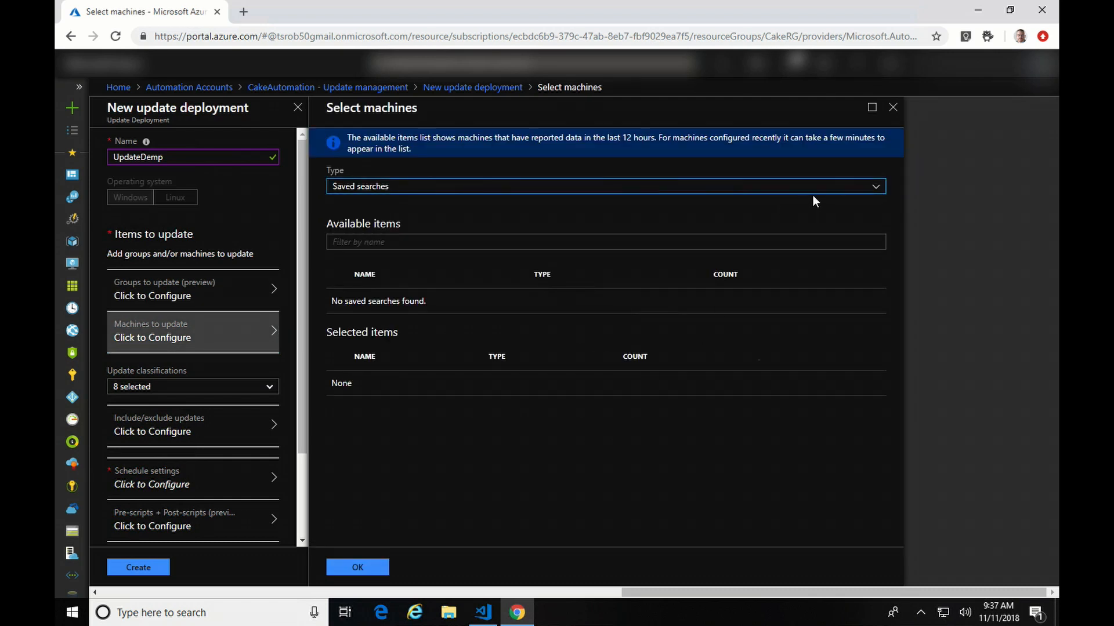
{"action": "left_click", "coordinate": [868, 189]}
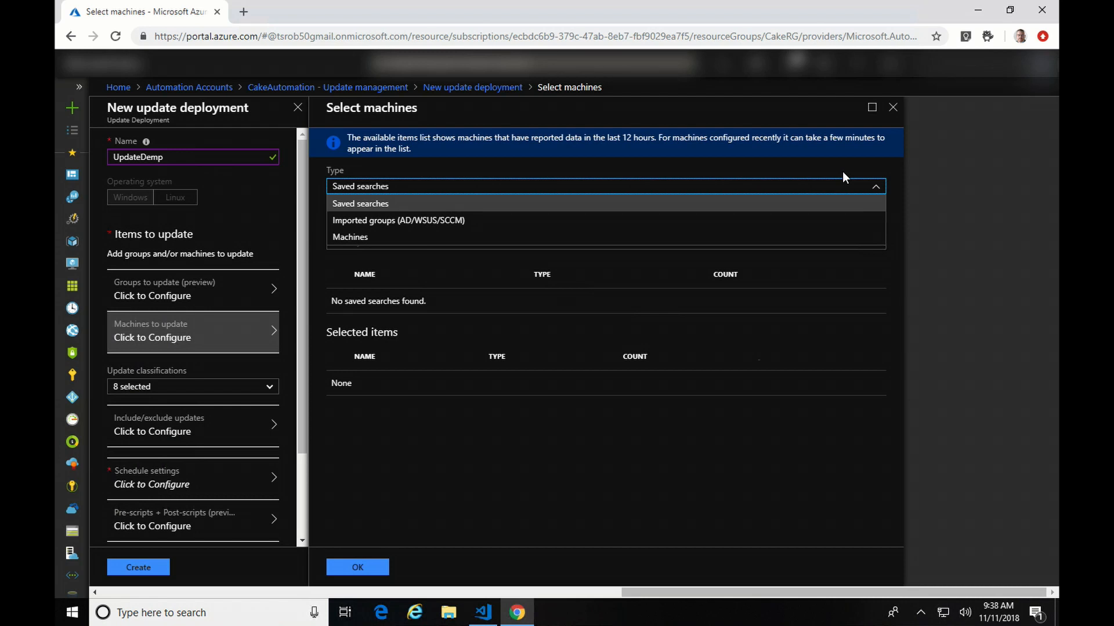
{"action": "left_click", "coordinate": [443, 222]}
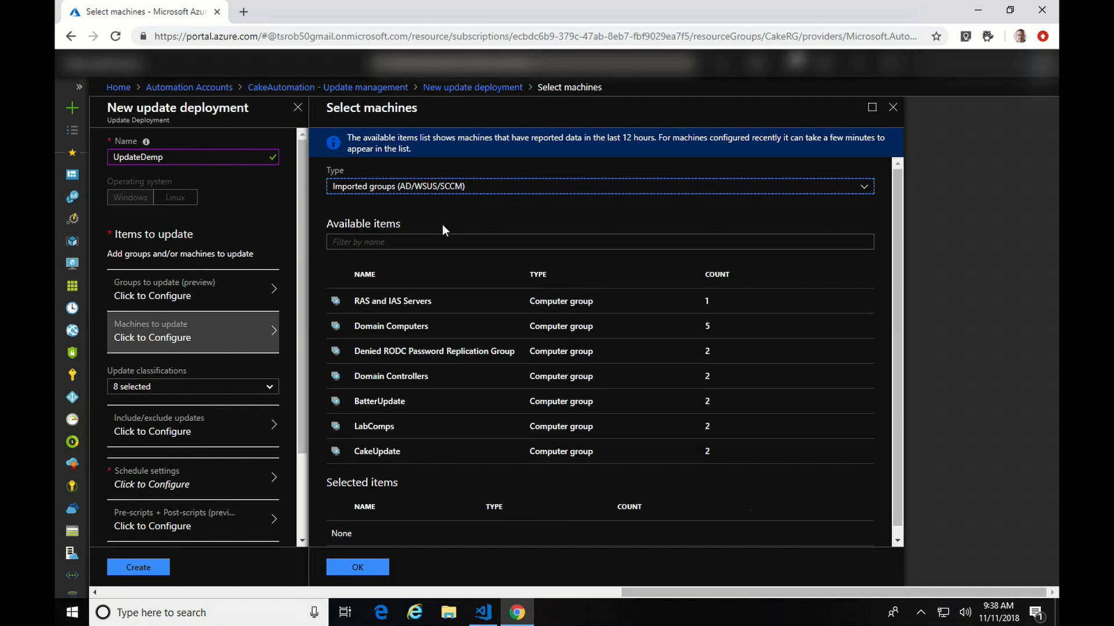
{"action": "left_click", "coordinate": [897, 367]}
{"action": "scroll", "coordinate": [897, 367], "scroll_direction": "down", "scroll_amount": 1}
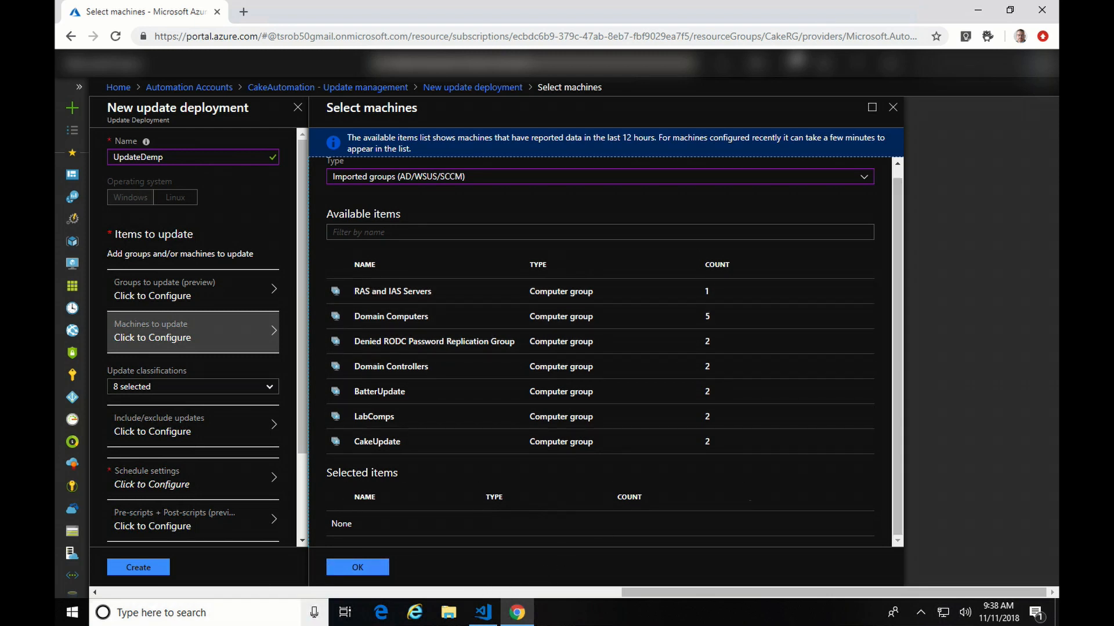
Step: Check the members of the BatterUpdate security group in Active Directory Users and Computers, and return to the Azure portal's machine selection
{"action": "left_click", "coordinate": [139, 615]}
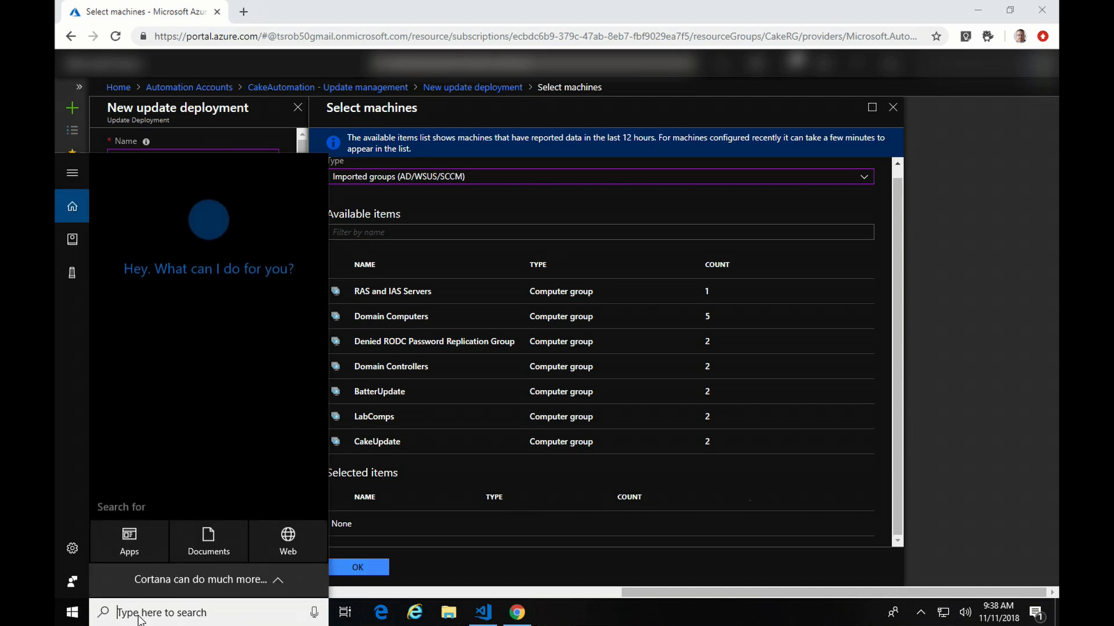
{"action": "type", "text": "ac"}
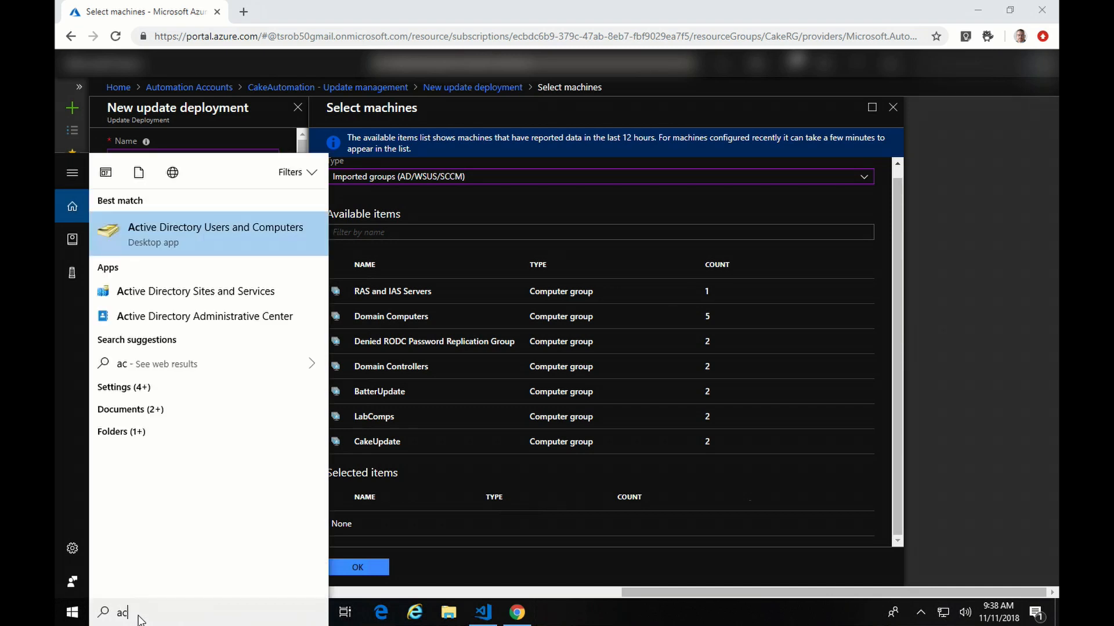
{"action": "left_click", "coordinate": [196, 228]}
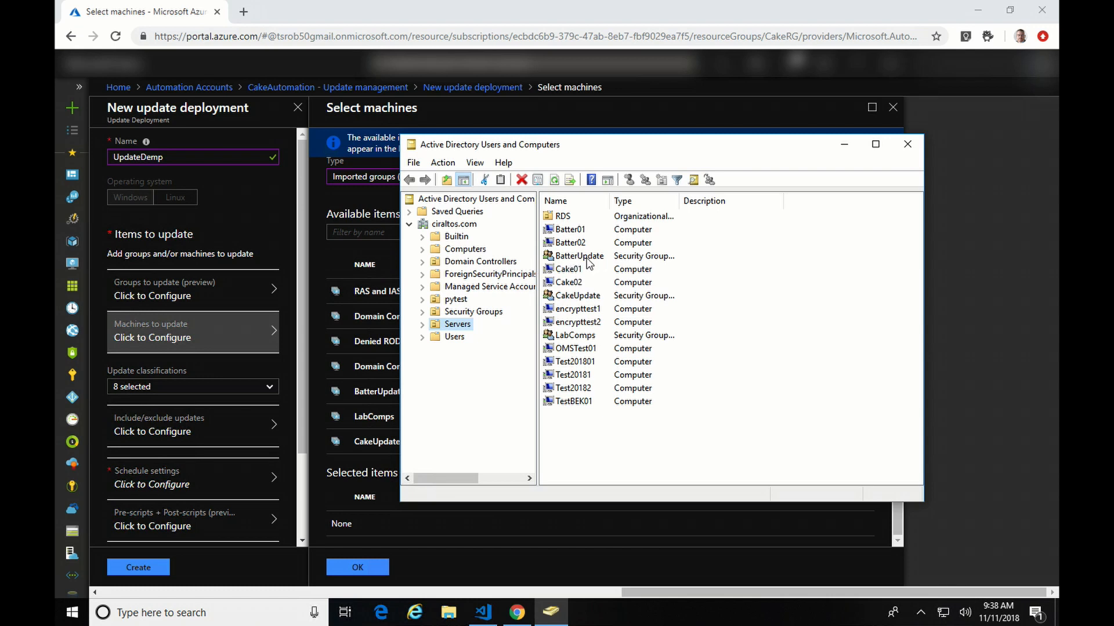
{"action": "double_click", "coordinate": [579, 256]}
{"action": "left_click", "coordinate": [584, 195]}
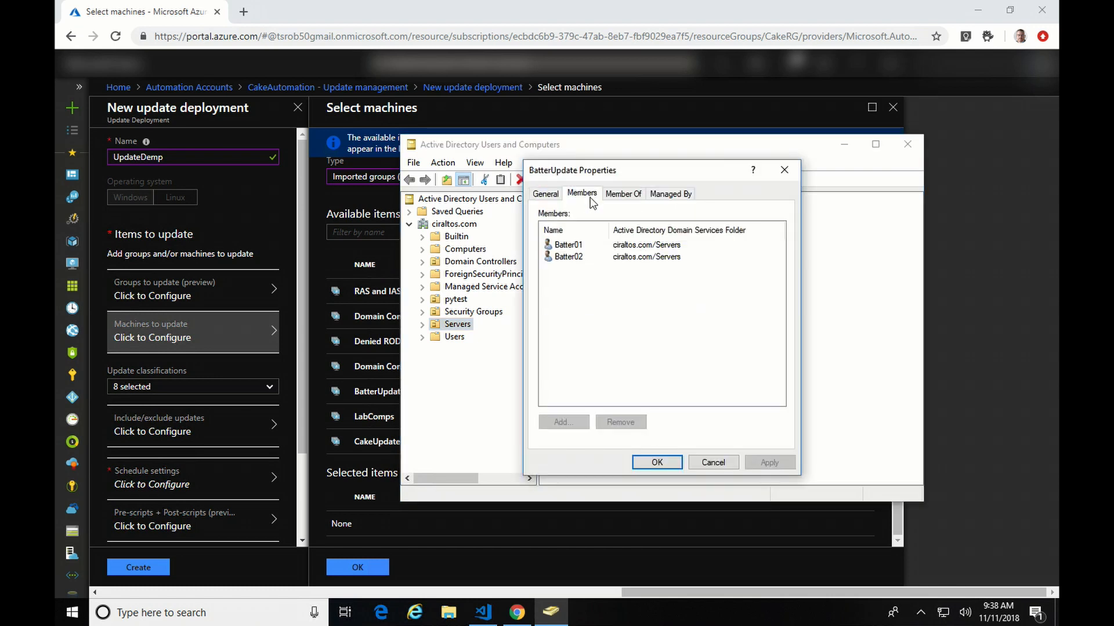
{"action": "left_click", "coordinate": [716, 465]}
{"action": "left_click", "coordinate": [844, 145]}
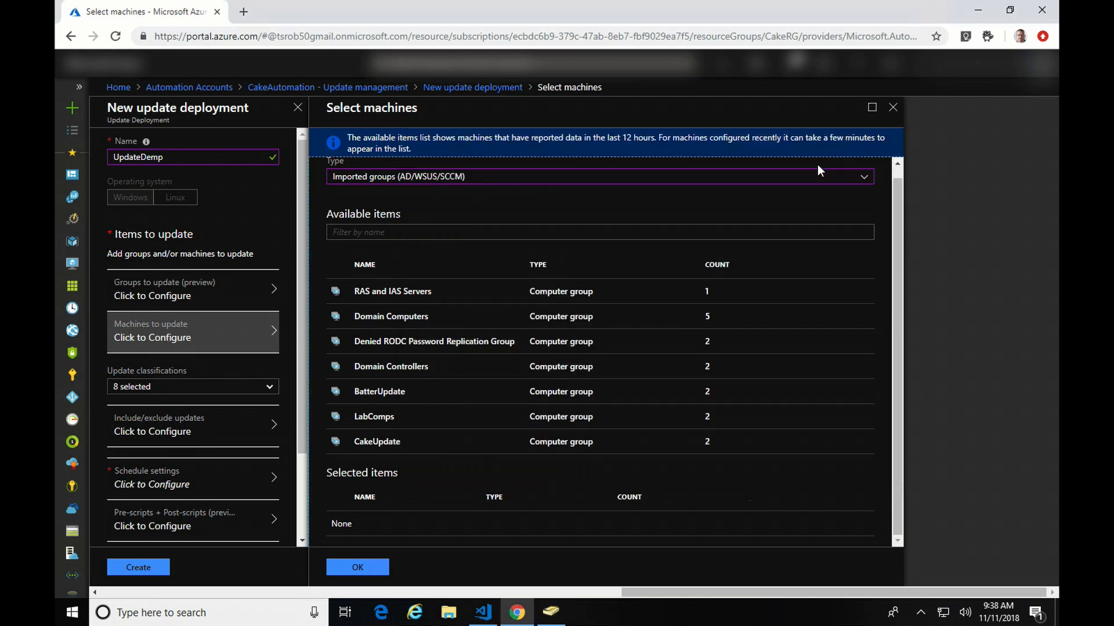
Step: Choose the BatterUpdate computer group as the machines to update and exclude the Feature packs, Service packs and Tools update classifications
{"action": "left_click", "coordinate": [414, 400]}
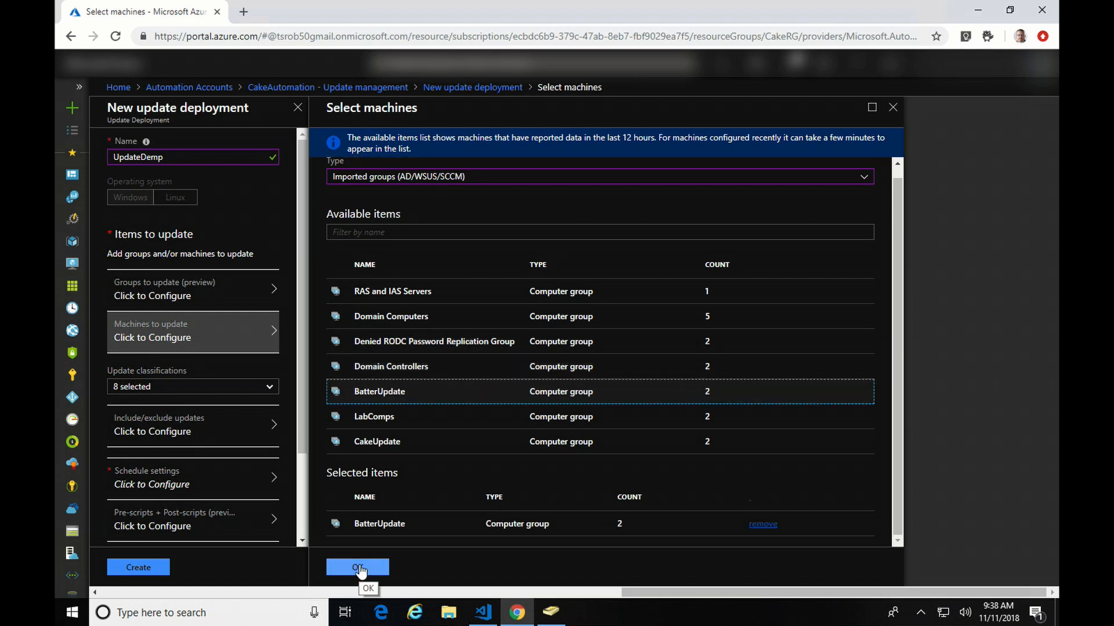
{"action": "left_click", "coordinate": [359, 568]}
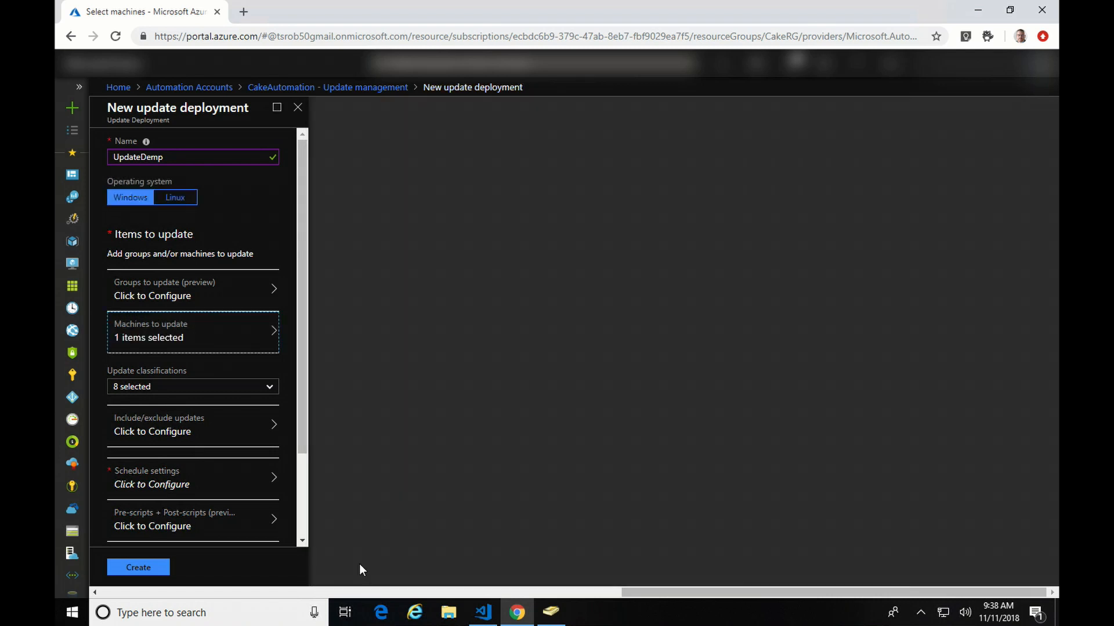
{"action": "left_click", "coordinate": [242, 392]}
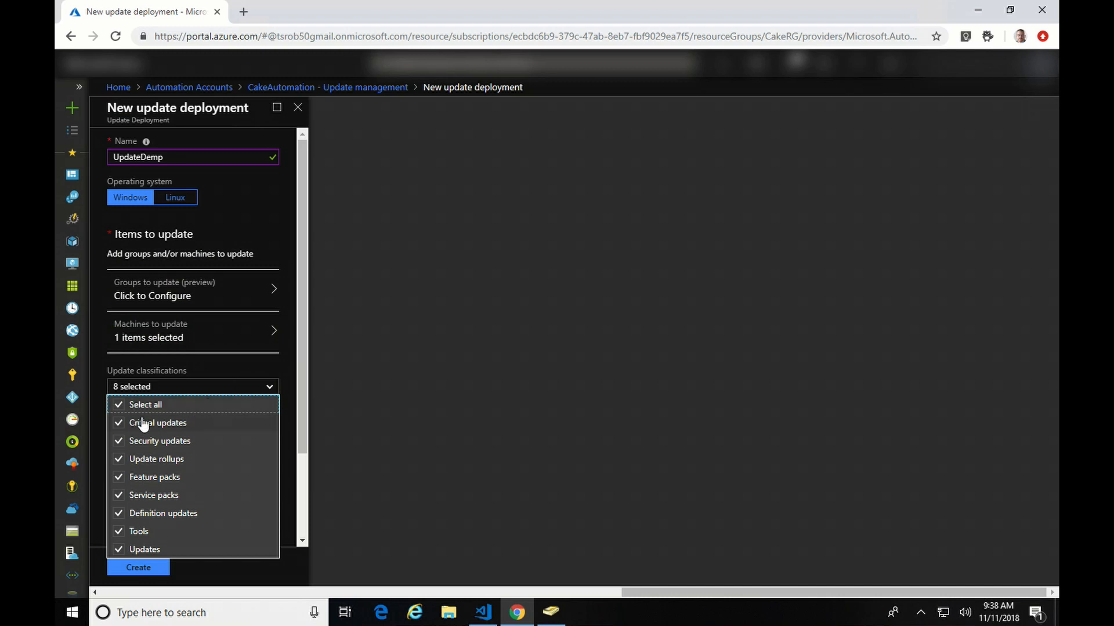
{"action": "left_click", "coordinate": [118, 476]}
{"action": "left_click", "coordinate": [119, 497]}
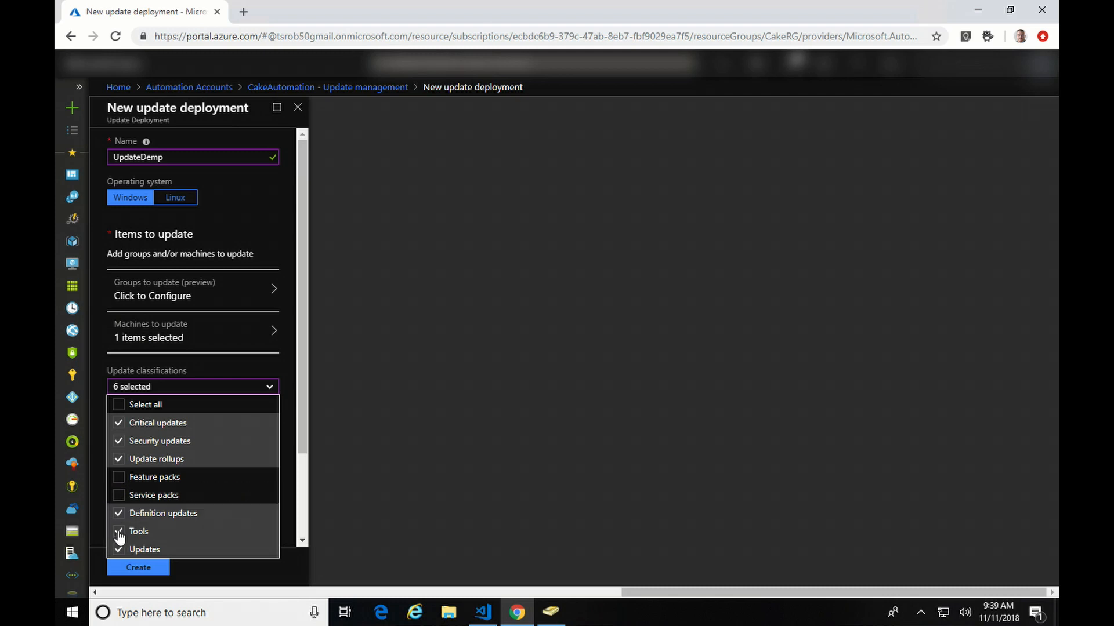
{"action": "left_click", "coordinate": [119, 534]}
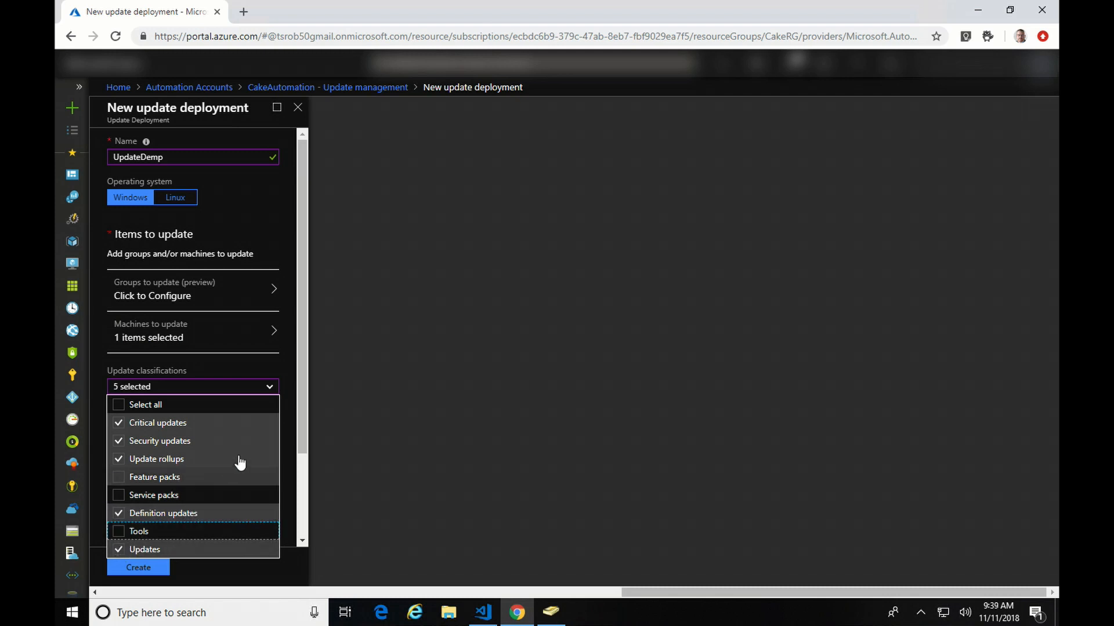
{"action": "left_click", "coordinate": [288, 390]}
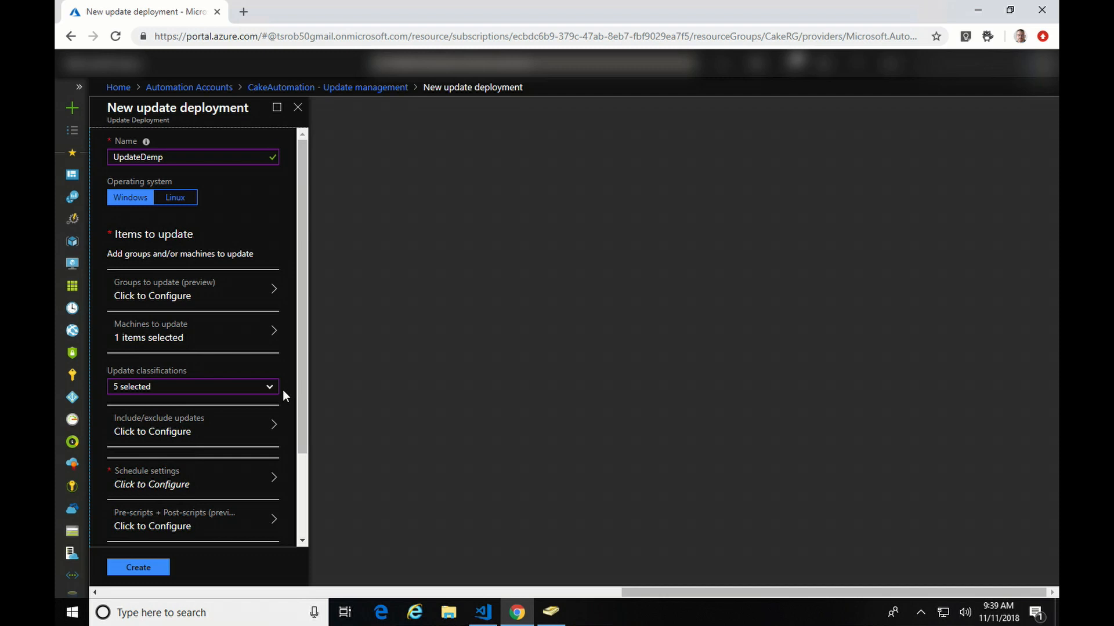
Step: Look over the include/exclude updates and recurring schedule options, and schedule the deployment to run once at 10:15 AM
{"action": "left_click", "coordinate": [239, 439]}
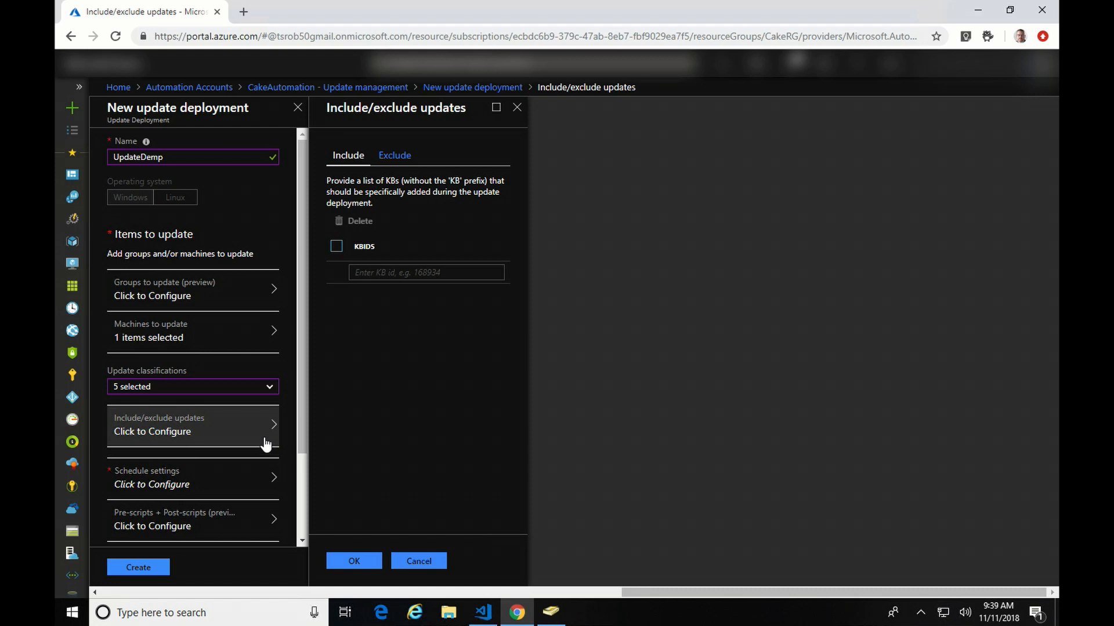
{"action": "left_click", "coordinate": [250, 479]}
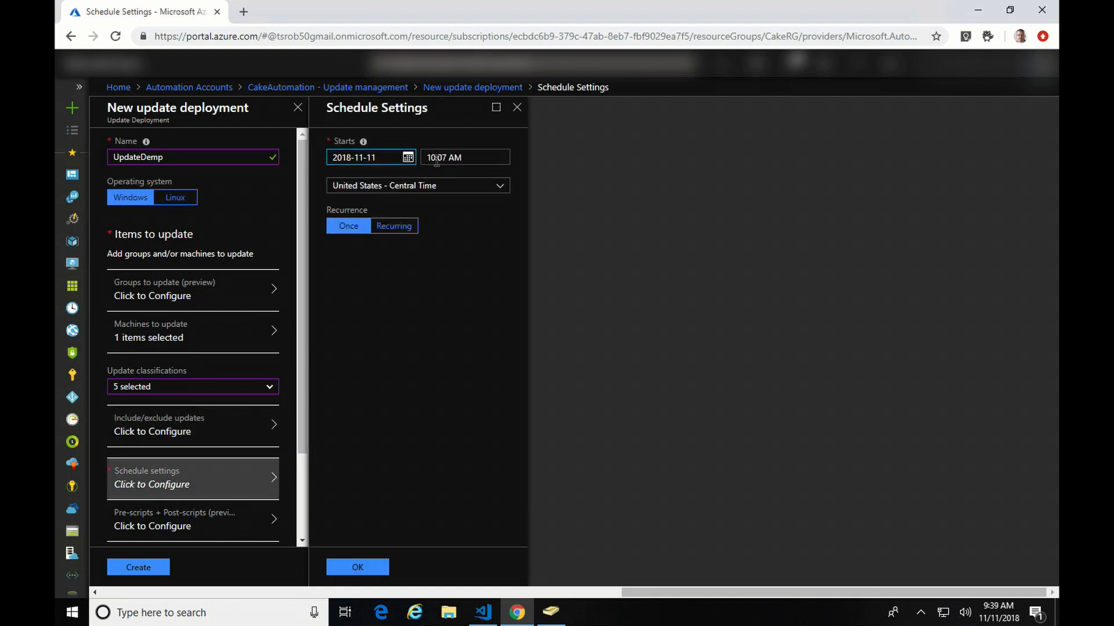
{"action": "left_click", "coordinate": [440, 158]}
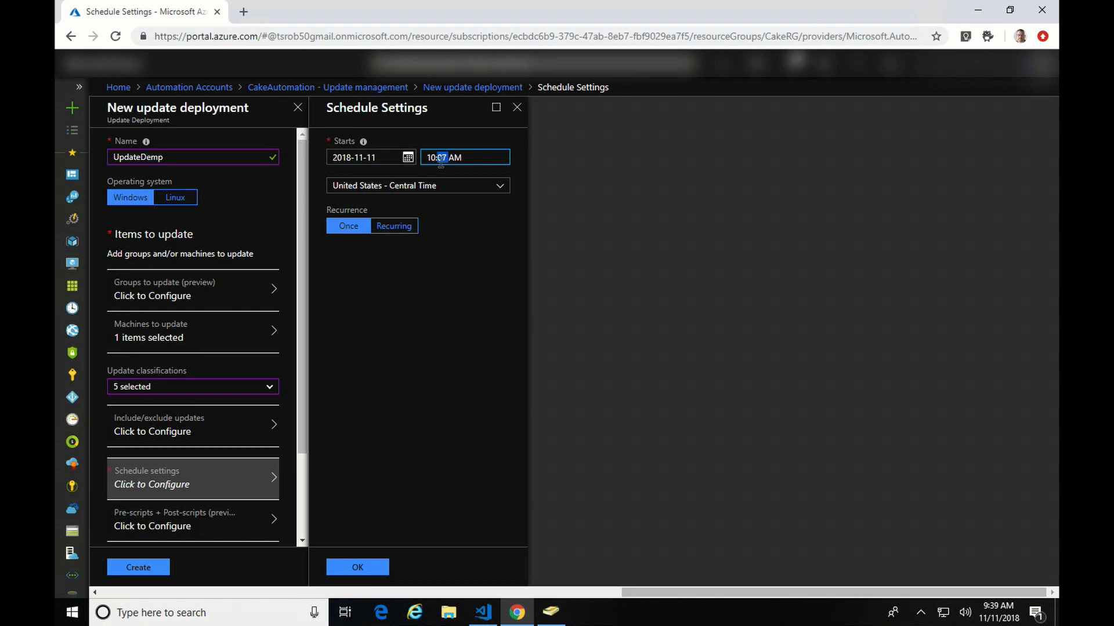
{"action": "type", "text": "15"}
{"action": "left_click", "coordinate": [395, 227]}
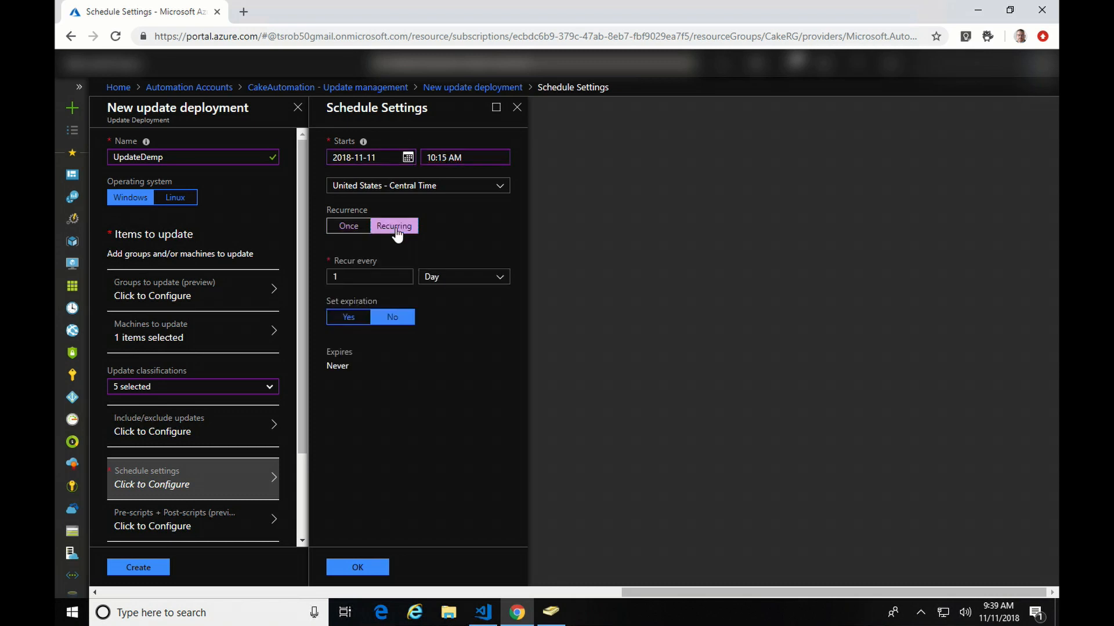
{"action": "left_click", "coordinate": [457, 278]}
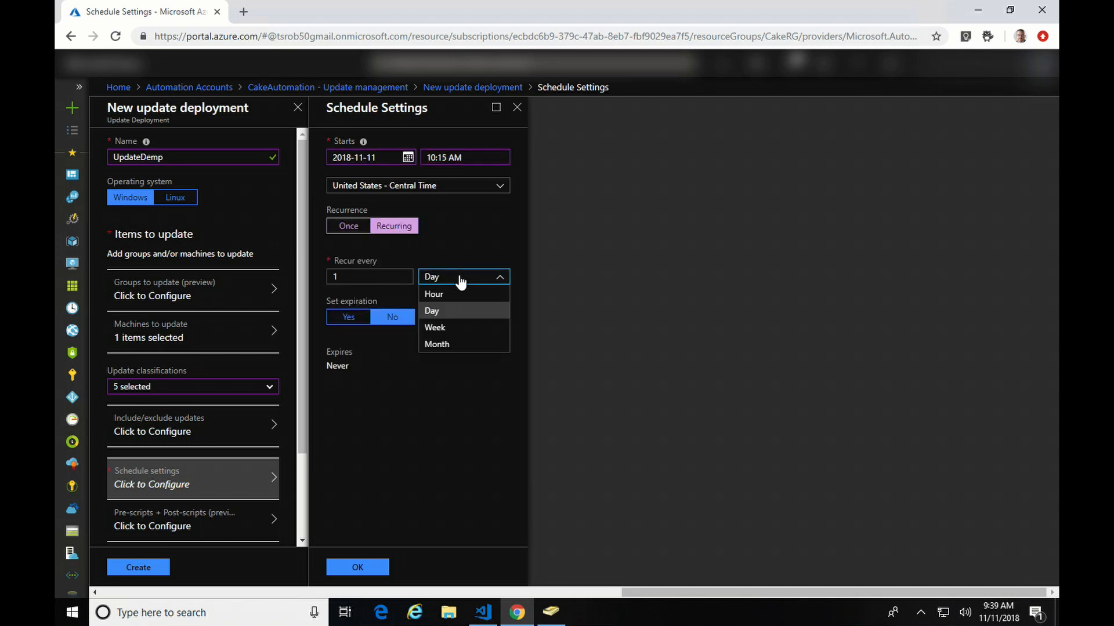
{"action": "left_click", "coordinate": [461, 282]}
{"action": "left_click", "coordinate": [348, 228]}
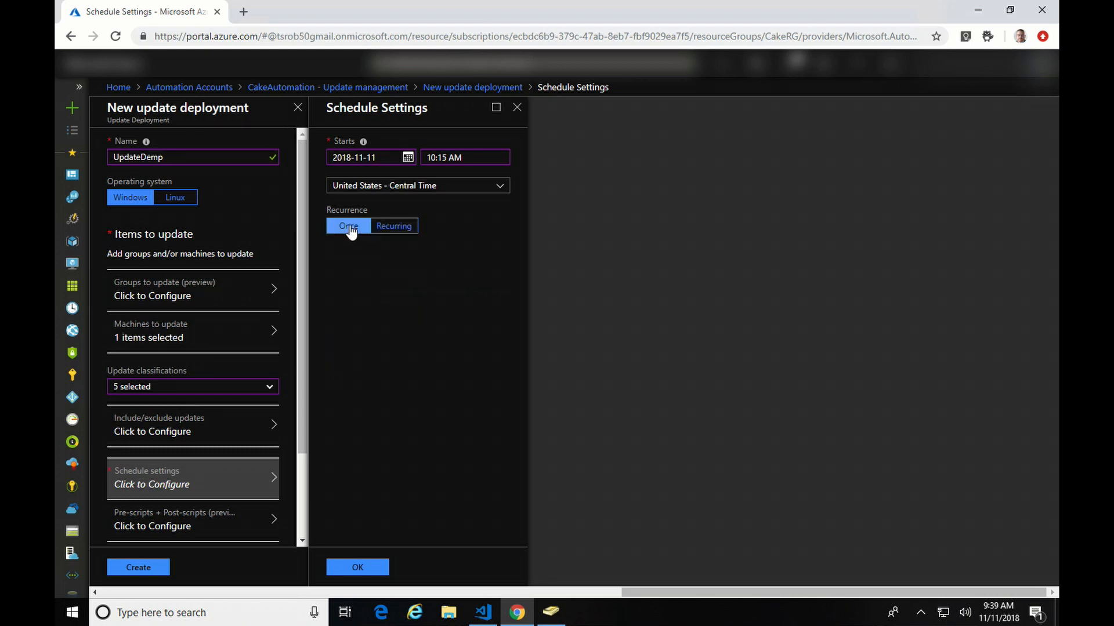
{"action": "left_click", "coordinate": [360, 568]}
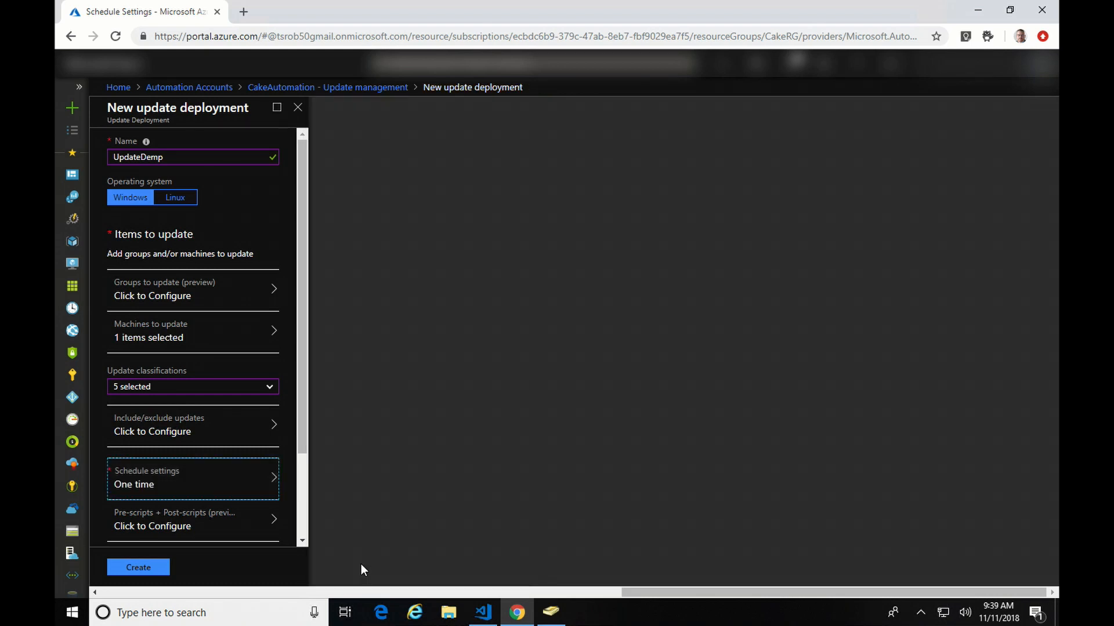
Step: View the available pre-scripts and post-scripts, set the reboot option to Always reboot, and create the update deployment
{"action": "left_click", "coordinate": [211, 524]}
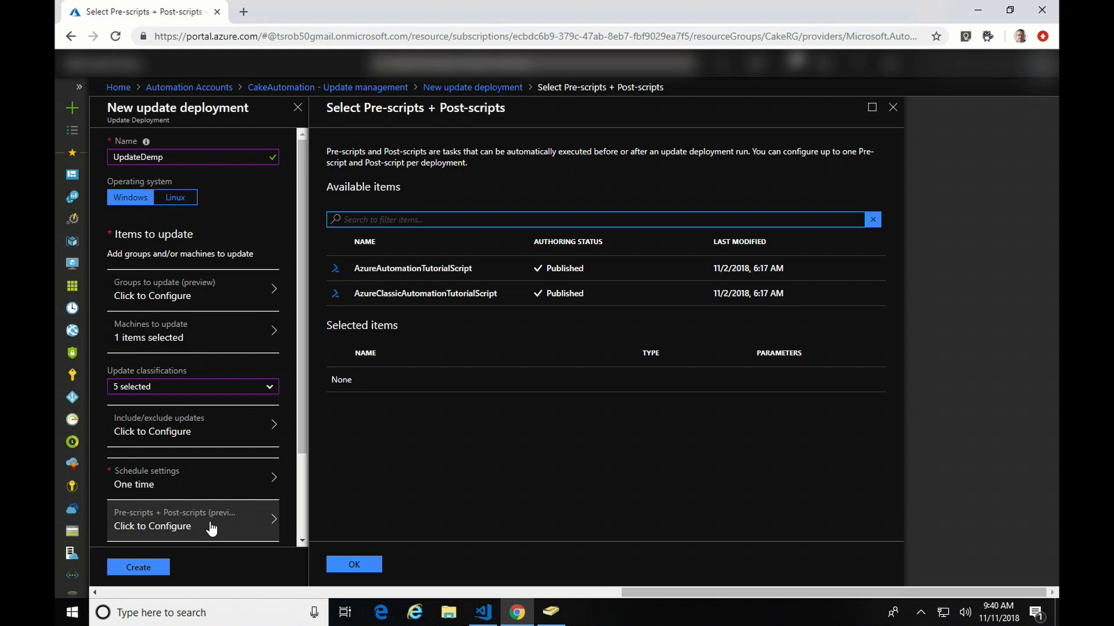
{"action": "left_click_drag", "start_coordinate": [302, 447], "coordinate": [309, 540]}
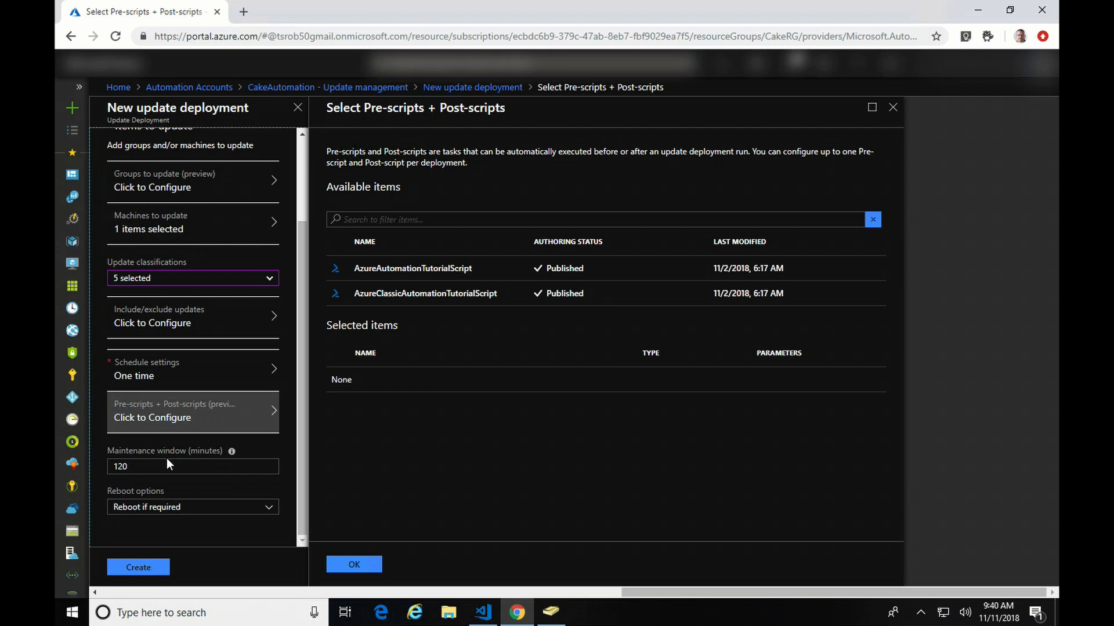
{"action": "left_click", "coordinate": [270, 509]}
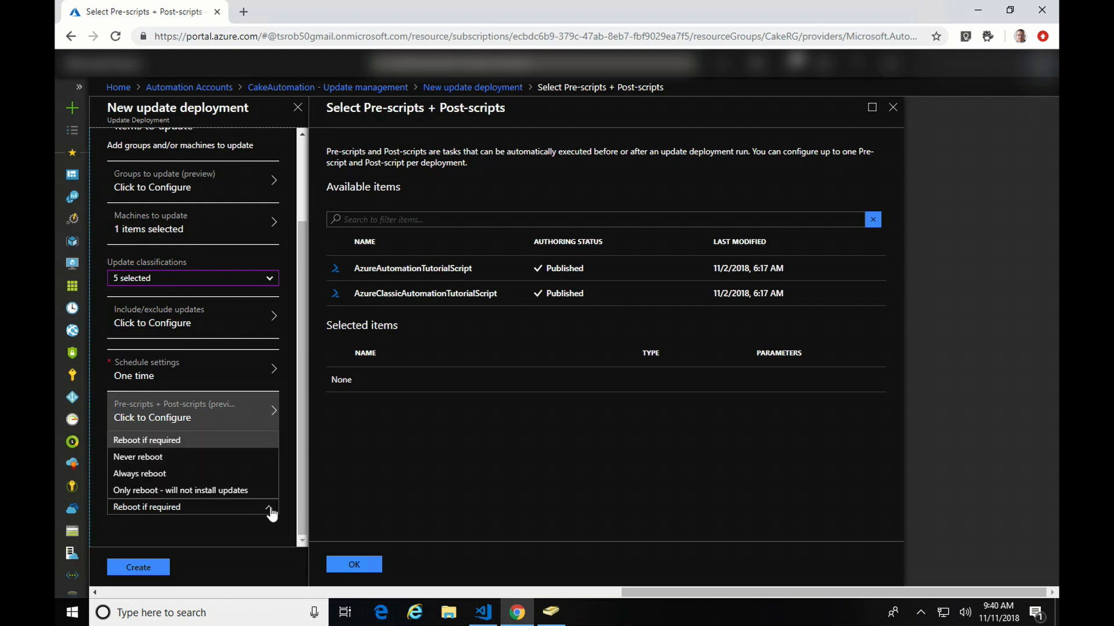
{"action": "left_click", "coordinate": [237, 474]}
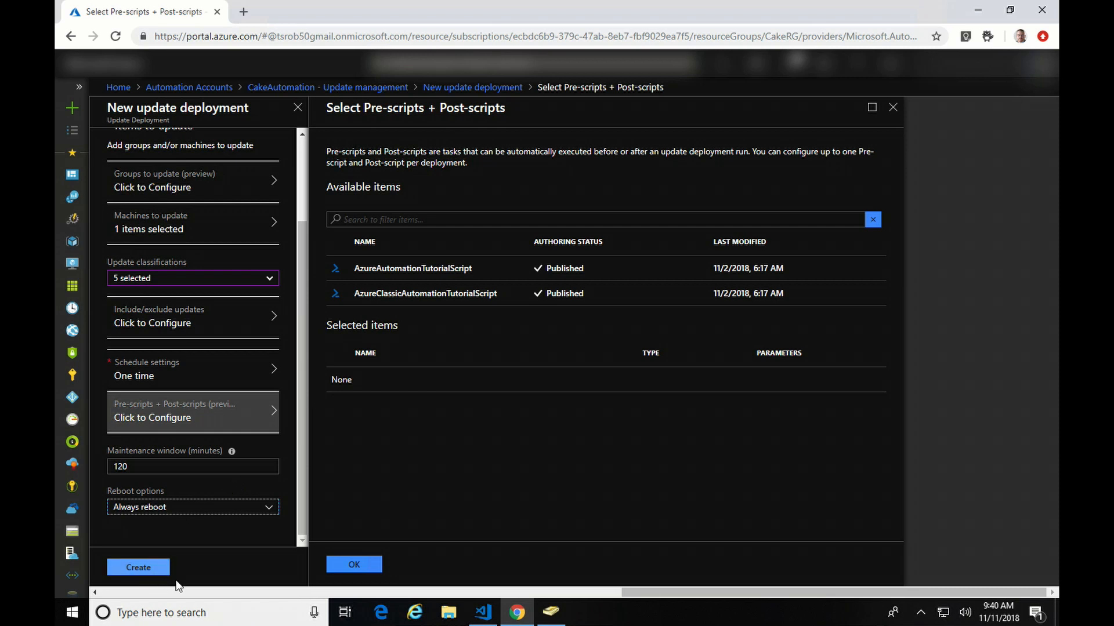
{"action": "left_click", "coordinate": [139, 568]}
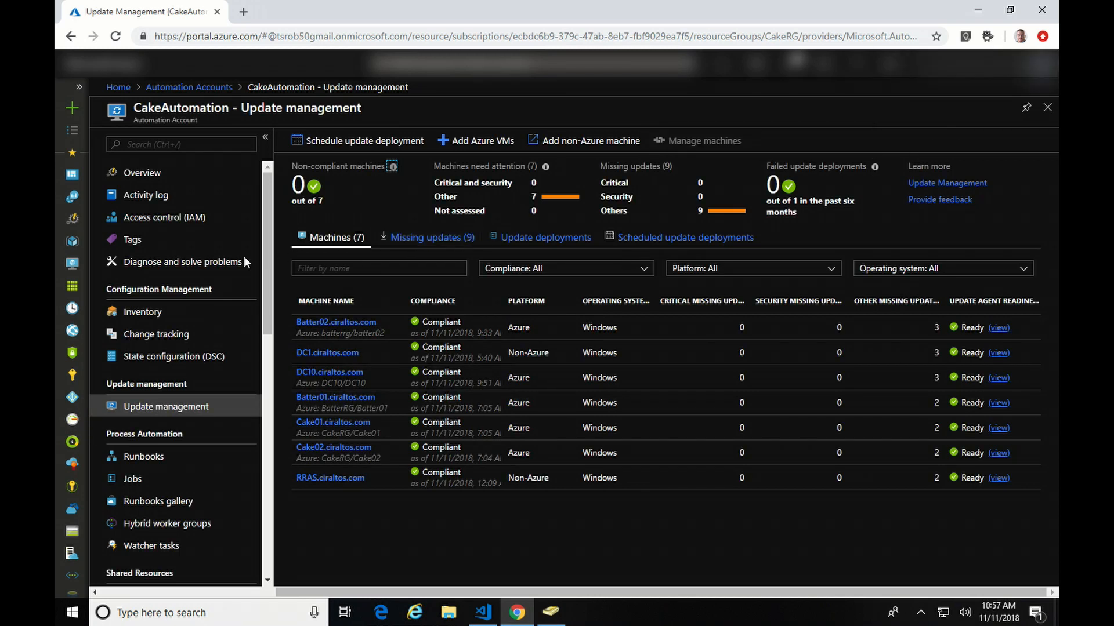
Step: Examine the CPU and network charts of the Batter01 and Batter02 virtual machines for activity during the update run
{"action": "left_click", "coordinate": [73, 264]}
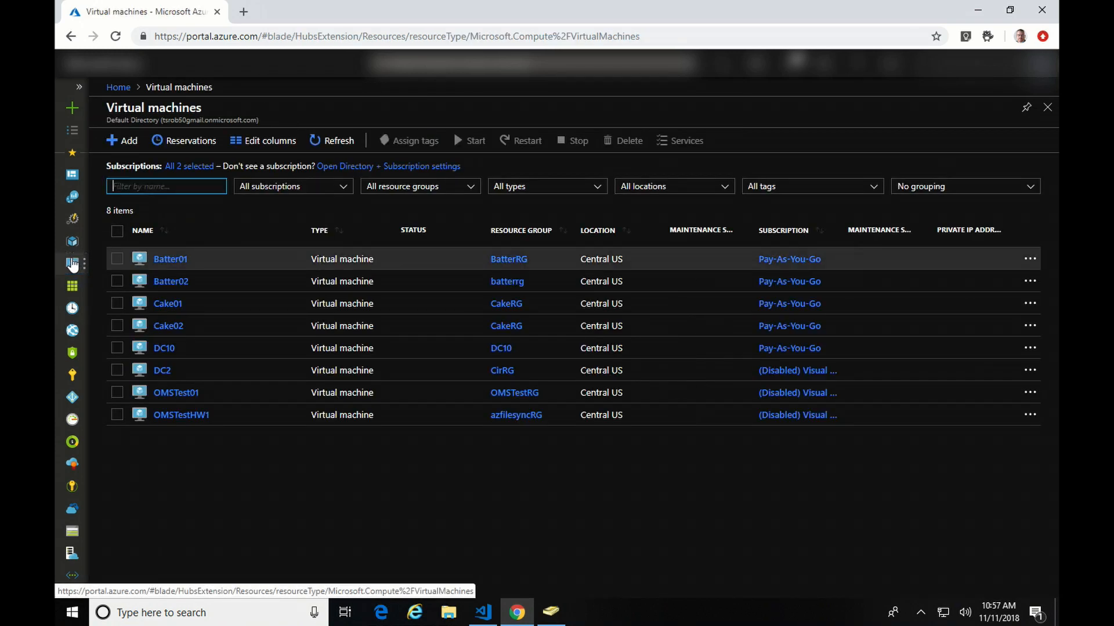
{"action": "left_click", "coordinate": [169, 261]}
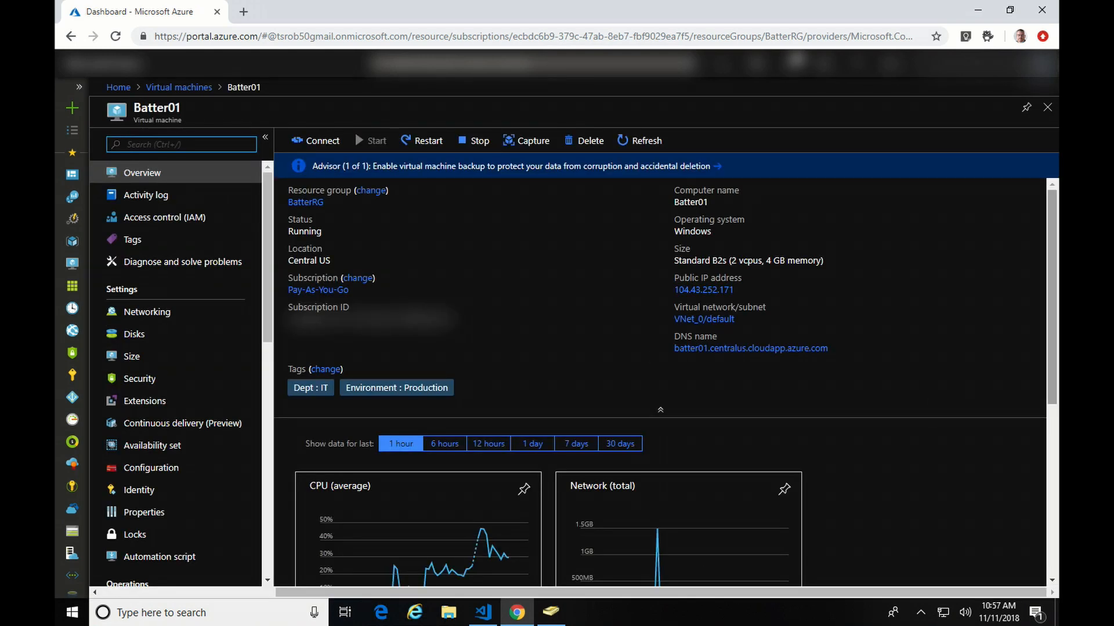
{"action": "left_click_drag", "start_coordinate": [1048, 342], "coordinate": [1048, 439]}
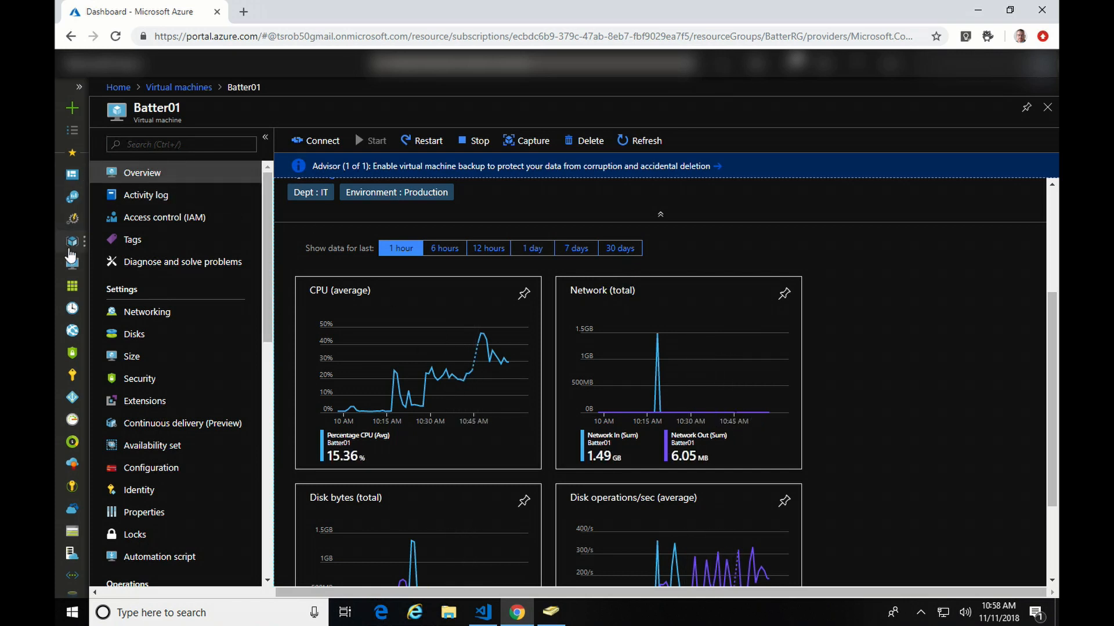
{"action": "left_click", "coordinate": [72, 265]}
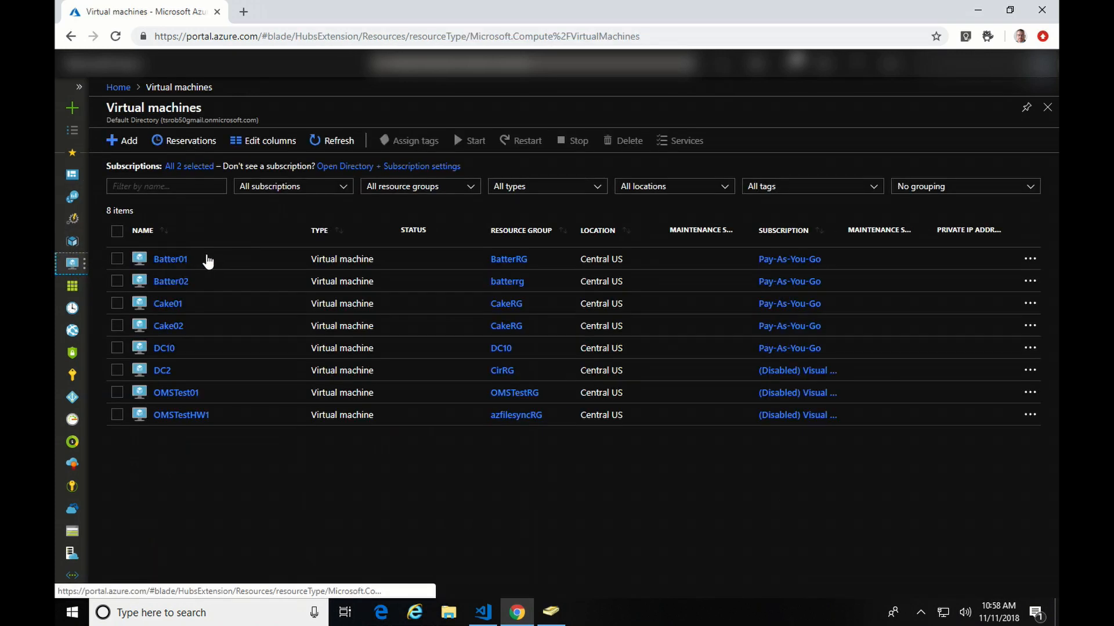
{"action": "left_click", "coordinate": [162, 282]}
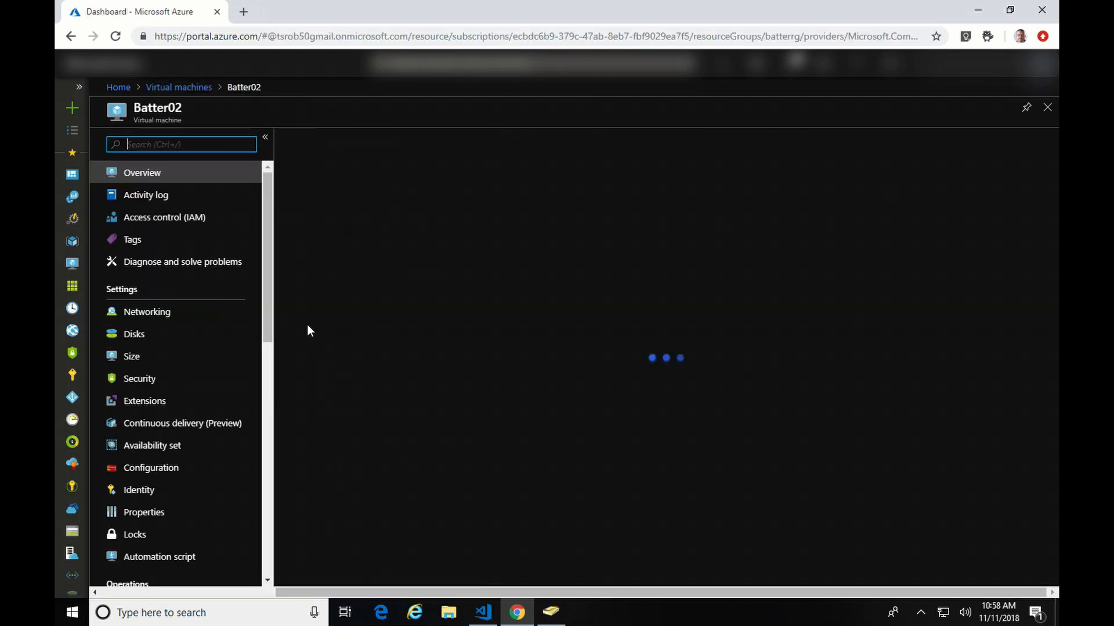
{"action": "scroll", "coordinate": [764, 418], "scroll_direction": "down", "scroll_amount": 2}
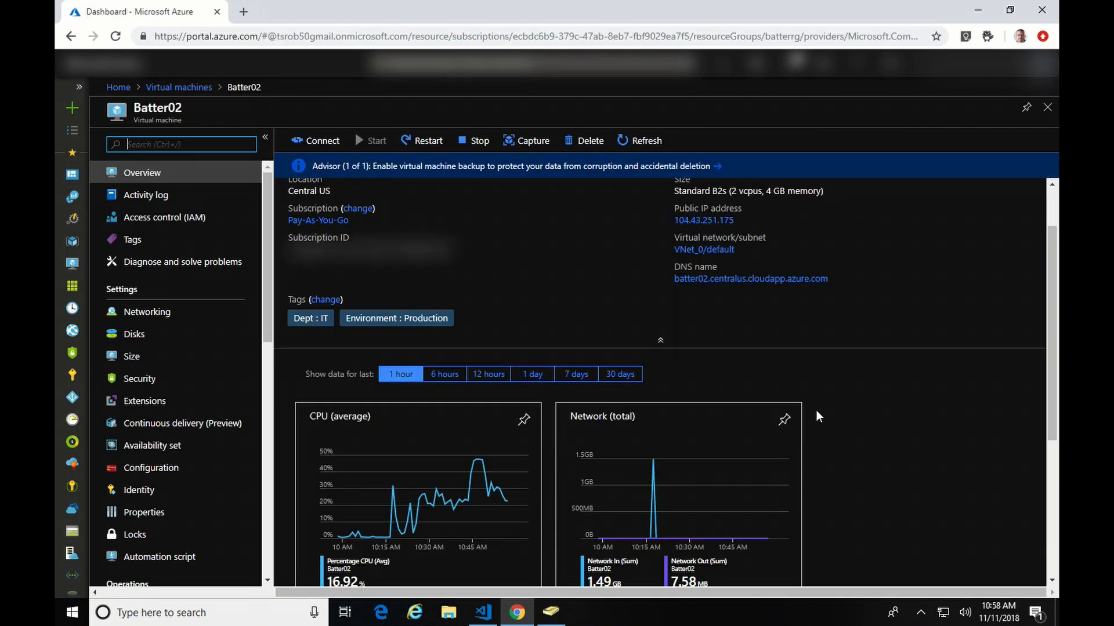
{"action": "scroll", "coordinate": [816, 412], "scroll_direction": "down", "scroll_amount": 2}
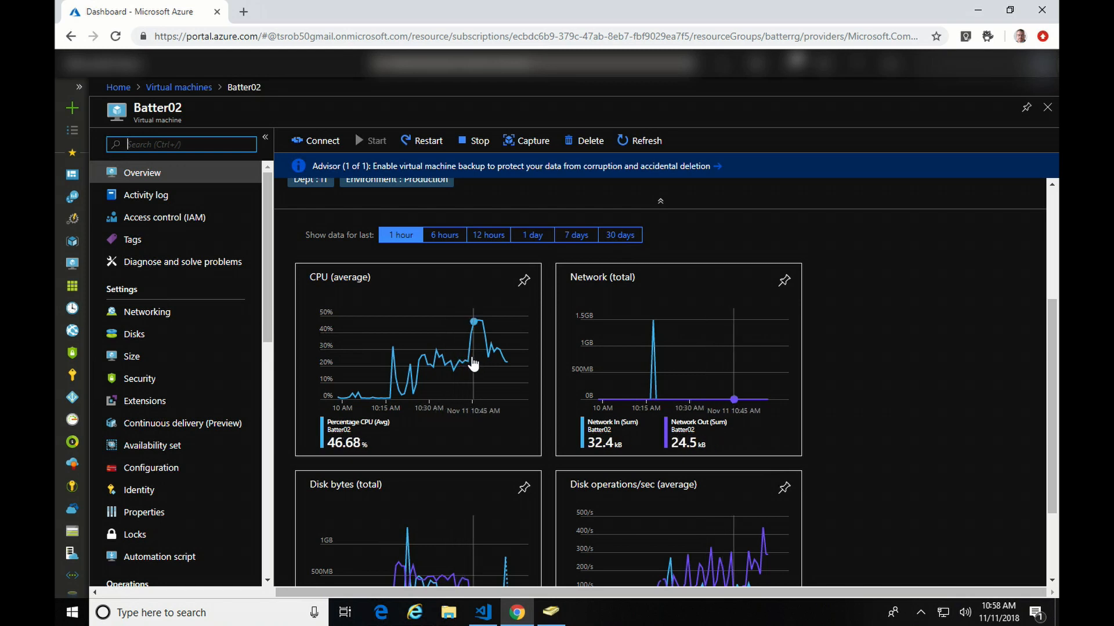
Step: List the jobs of the CakeAutomation account to check the status of the patch runbooks
{"action": "left_click", "coordinate": [71, 219]}
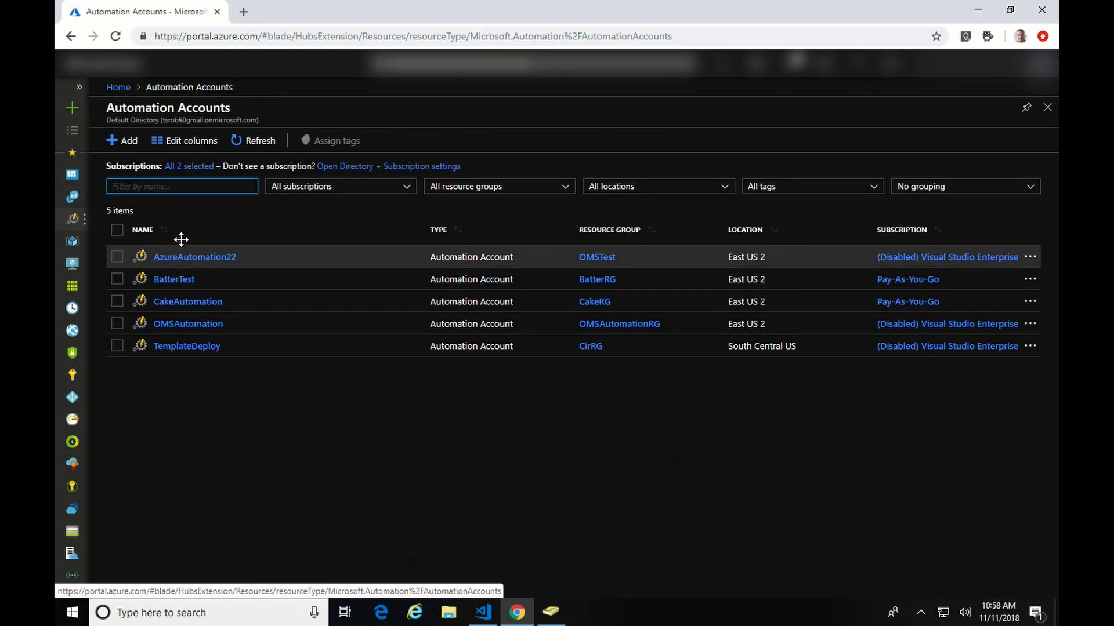
{"action": "left_click", "coordinate": [175, 301]}
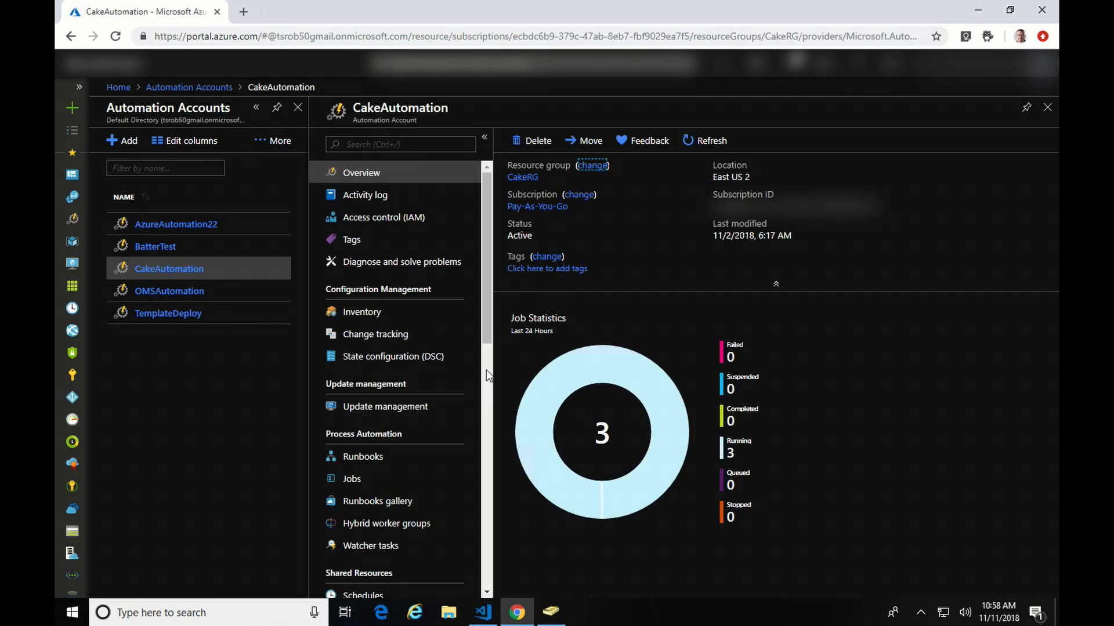
{"action": "left_click_drag", "start_coordinate": [487, 333], "coordinate": [486, 398]}
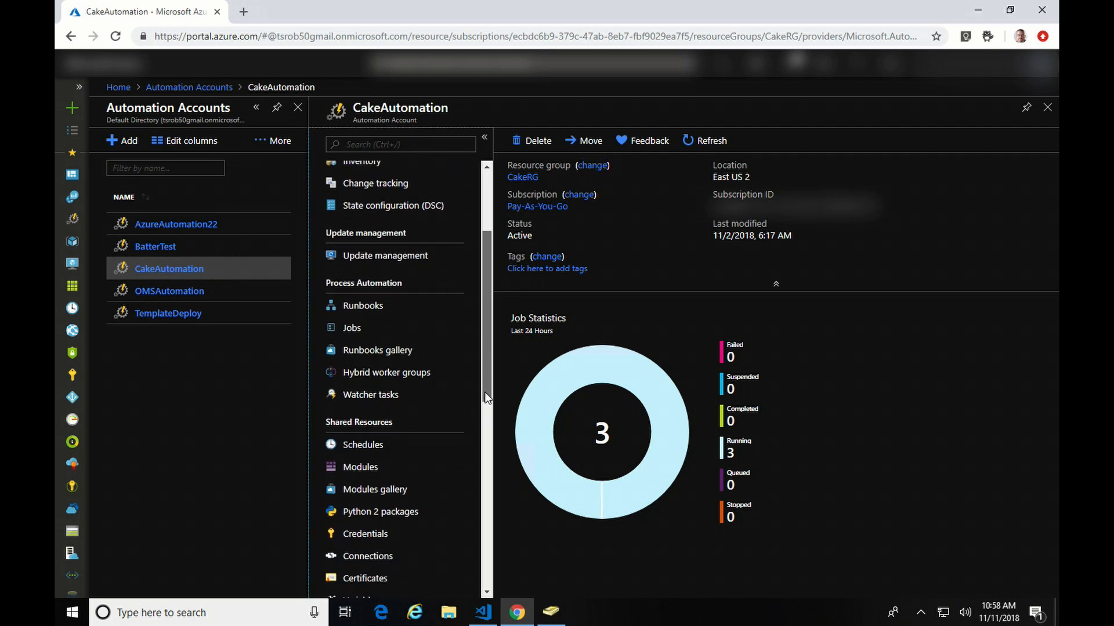
{"action": "left_click", "coordinate": [360, 314]}
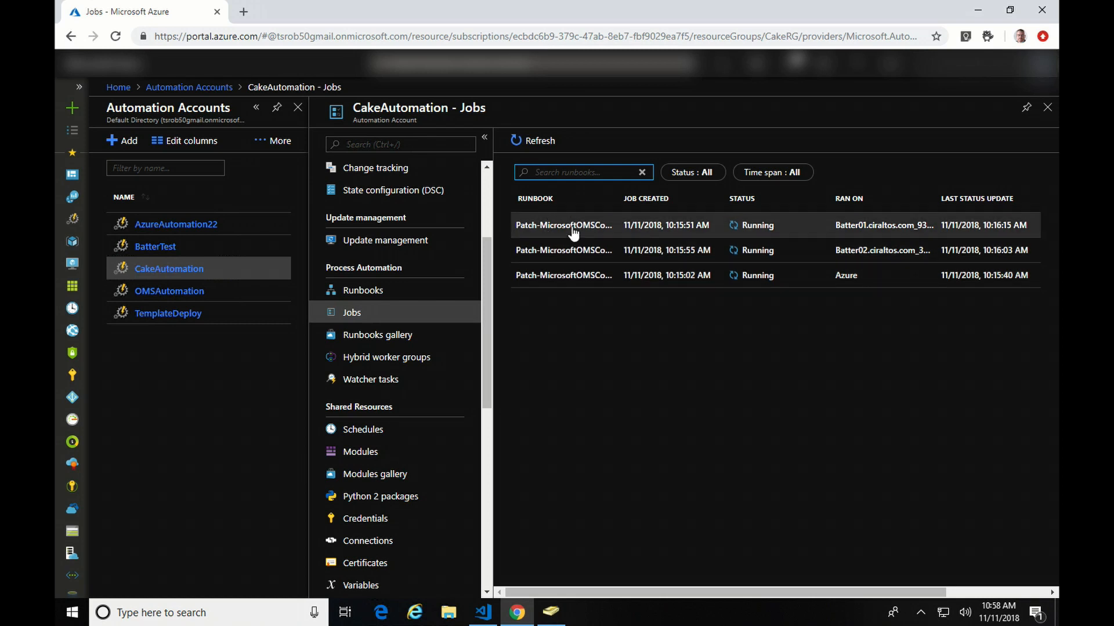
Step: Inspect the input parameters and all logs of the Patch-MicrosoftOMSComputer job that ran on Batter01
{"action": "left_click", "coordinate": [555, 225]}
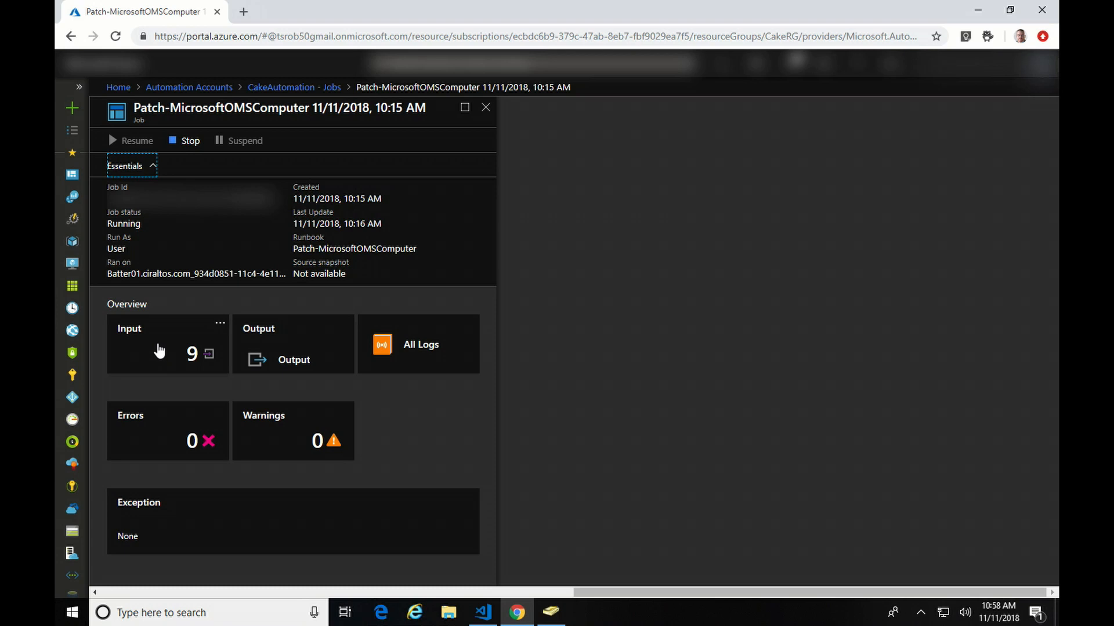
{"action": "left_click", "coordinate": [159, 351]}
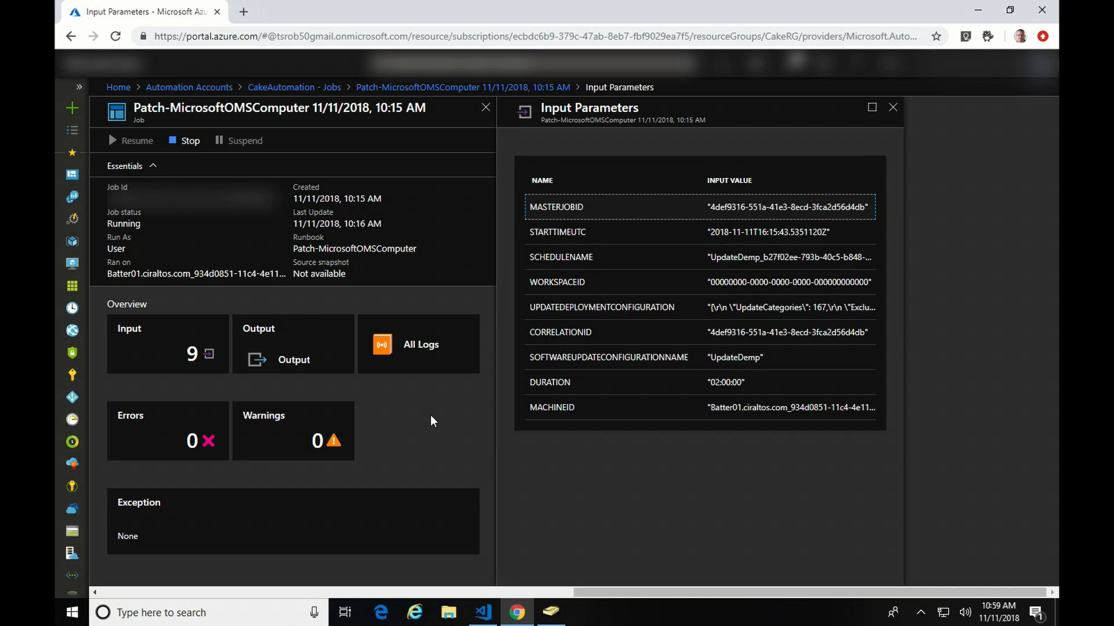
{"action": "left_click", "coordinate": [419, 362]}
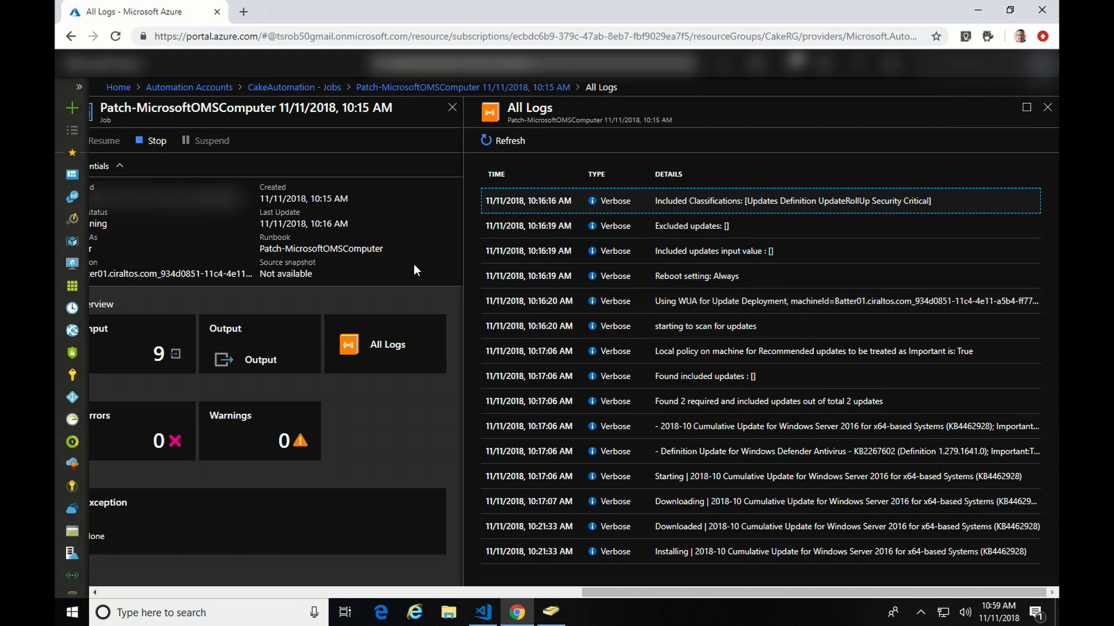
Step: Return to CakeAutomation's job list and view the details of the Patch-MicrosoftOMSComputer job that ran on Batter02
{"action": "left_click", "coordinate": [73, 223]}
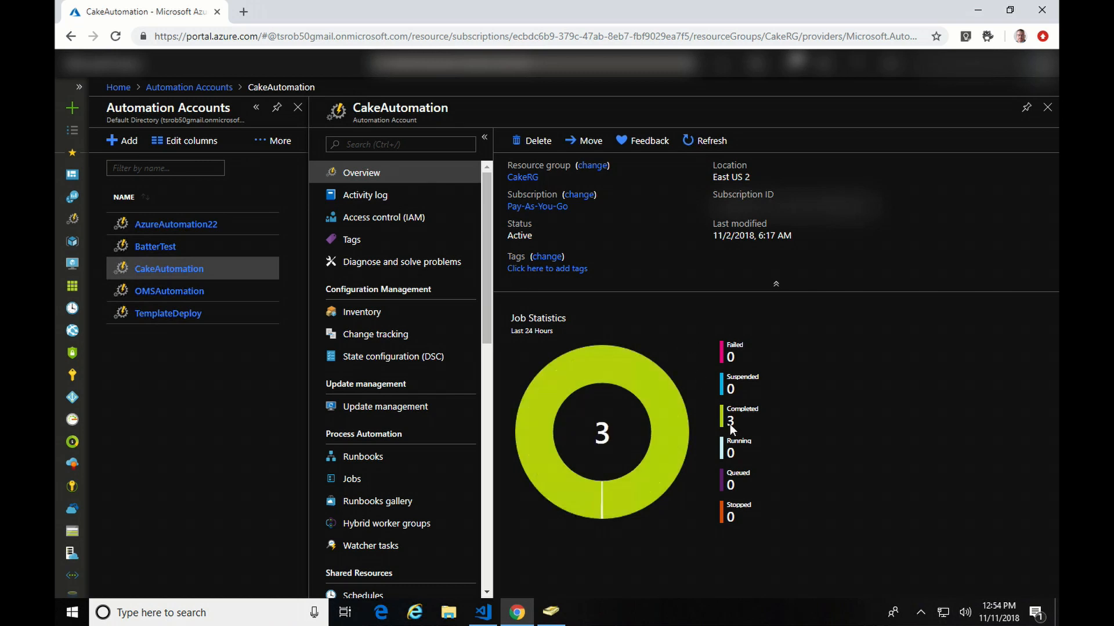
{"action": "left_click", "coordinate": [374, 483]}
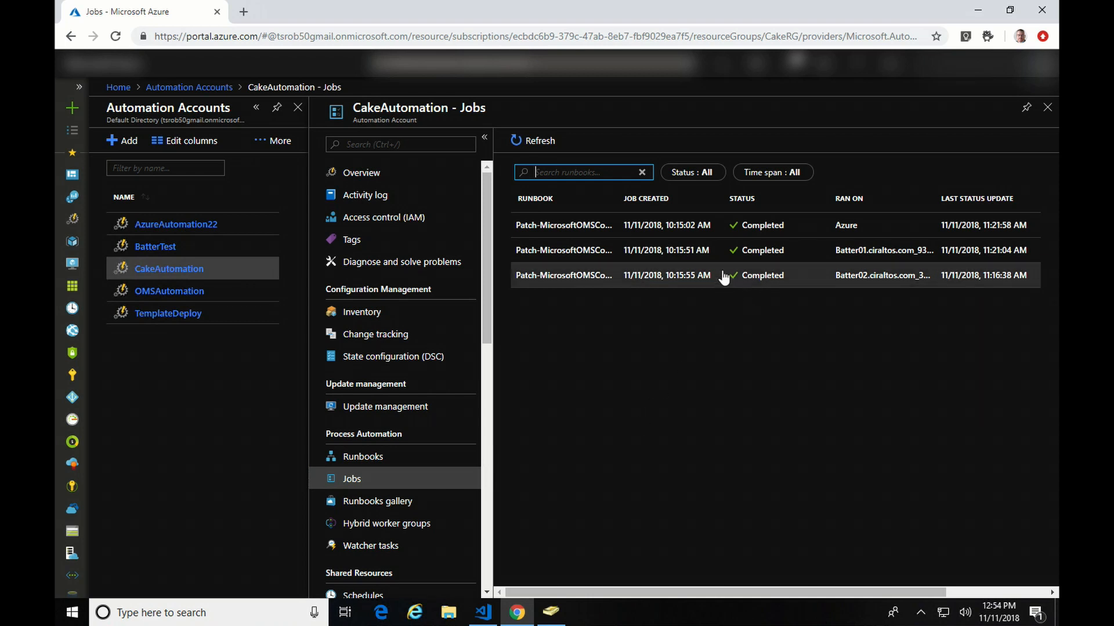
{"action": "left_click", "coordinate": [703, 276]}
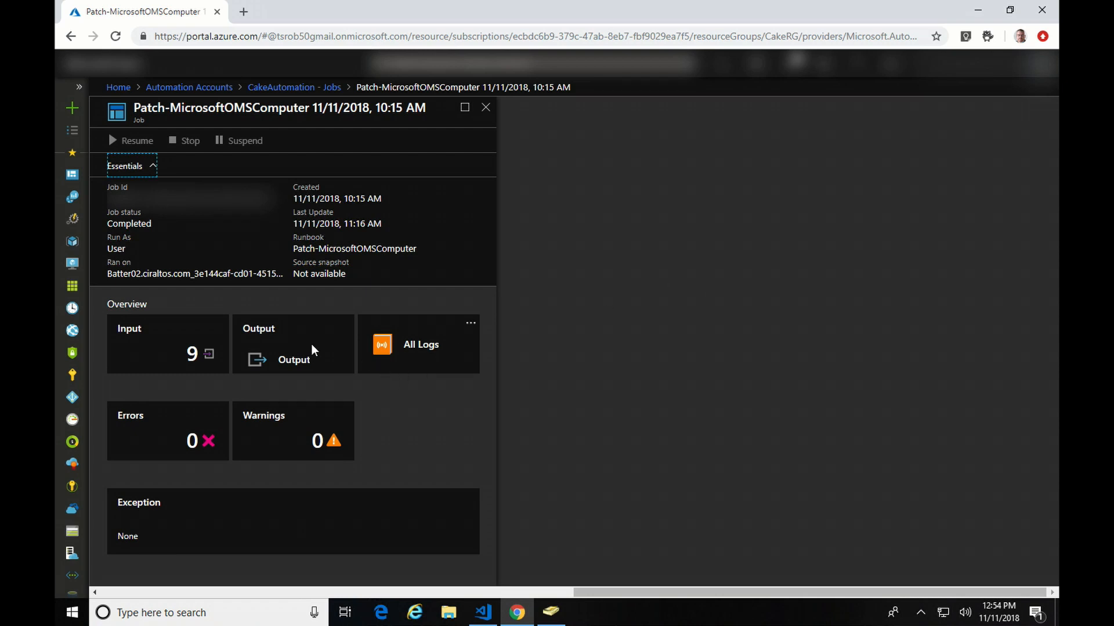
Step: Inspect the input parameters and all logs of the Patch-MicrosoftOMSComputer job that ran on Batter02
{"action": "left_click", "coordinate": [137, 350]}
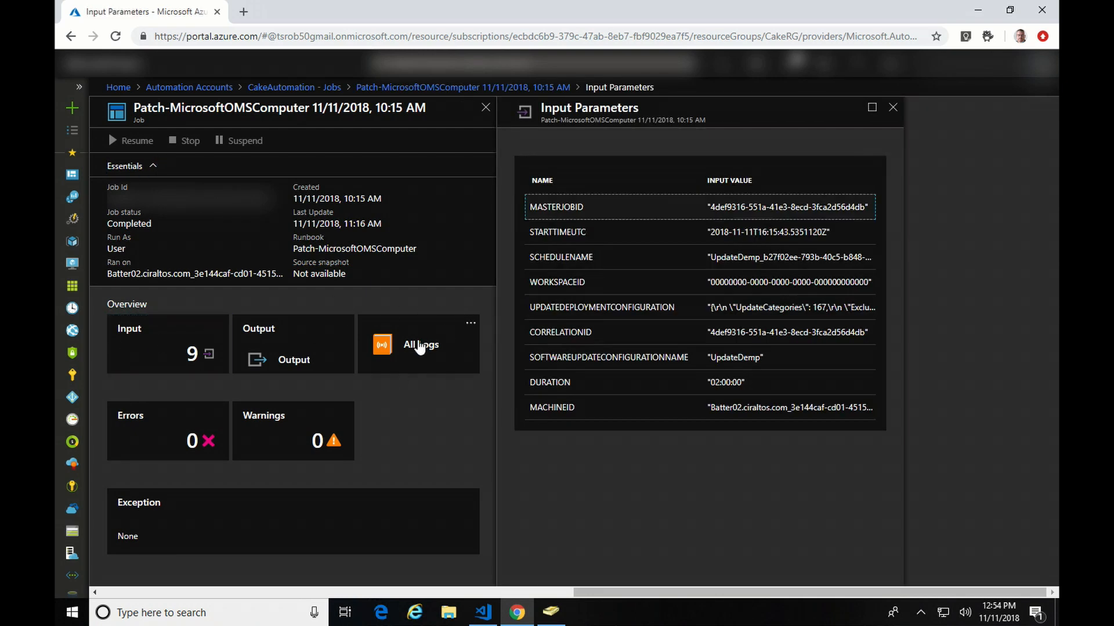
{"action": "left_click", "coordinate": [416, 347]}
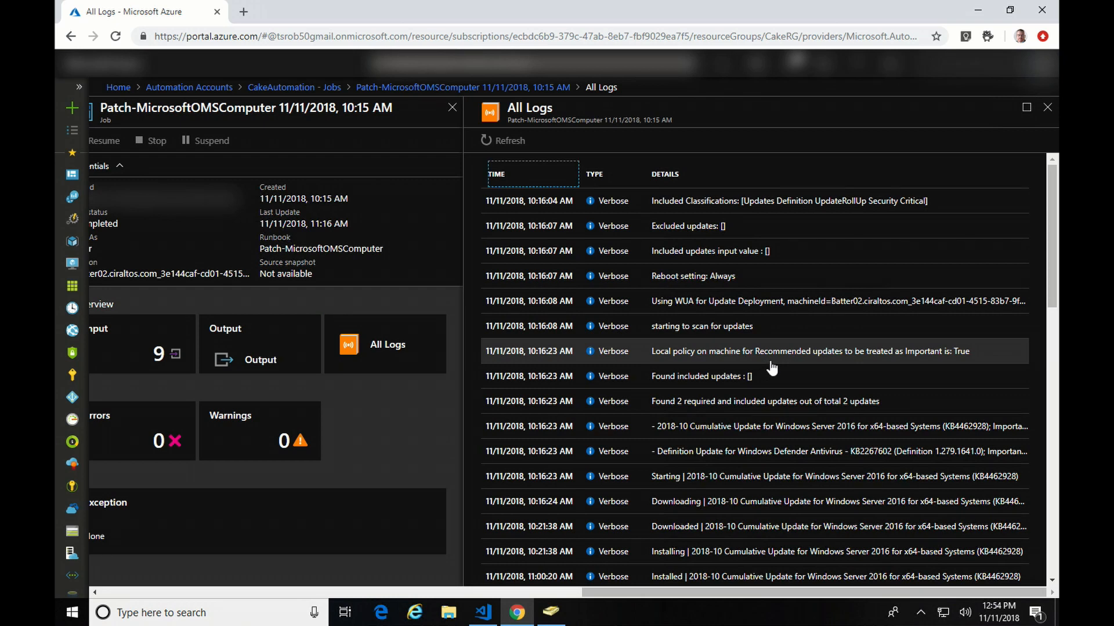
{"action": "scroll", "coordinate": [772, 369], "scroll_direction": "down", "scroll_amount": 7}
{"action": "scroll", "coordinate": [789, 364], "scroll_direction": "down", "scroll_amount": 3}
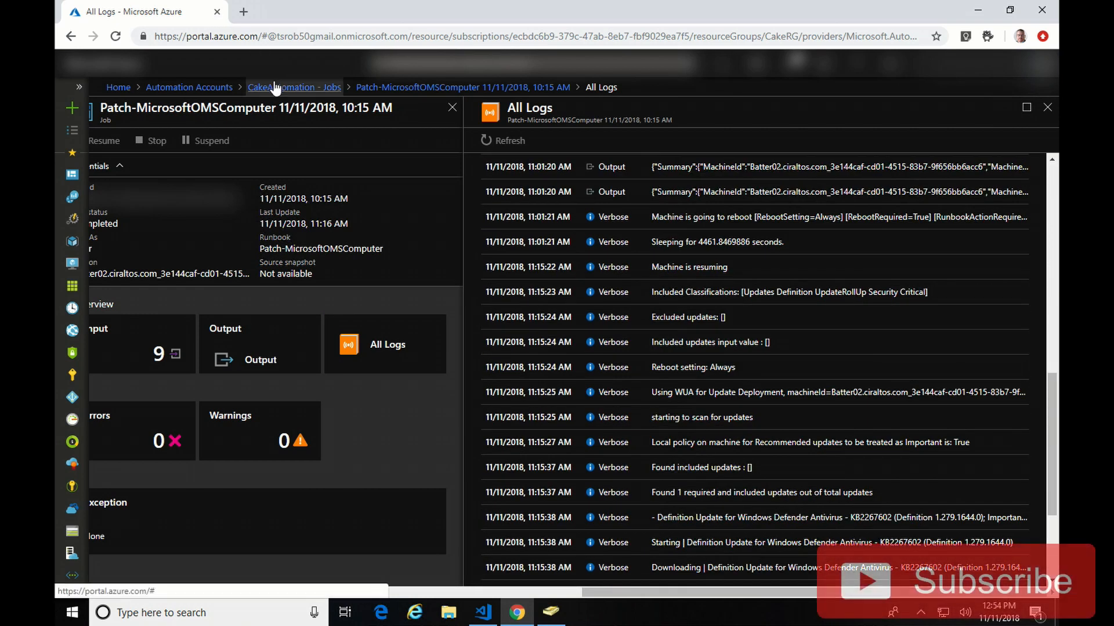
Step: In CakeAutomation's Update management, review the missing updates and the log query of machines lacking the 2018-10 Cumulative Update for Windows Server 2016
{"action": "left_click", "coordinate": [293, 87]}
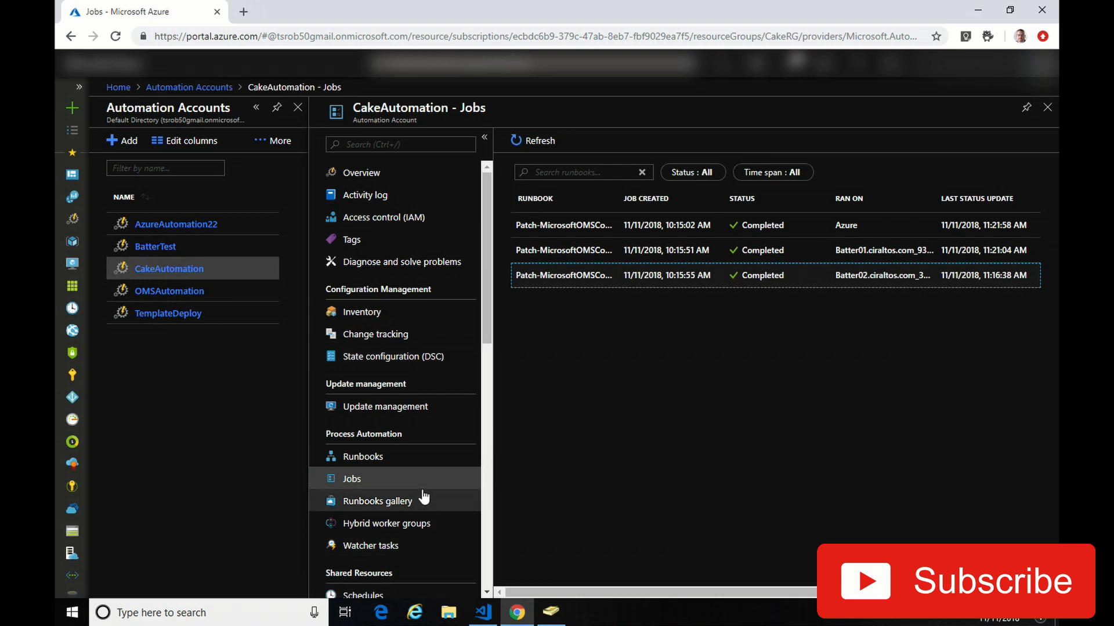
{"action": "left_click", "coordinate": [401, 409]}
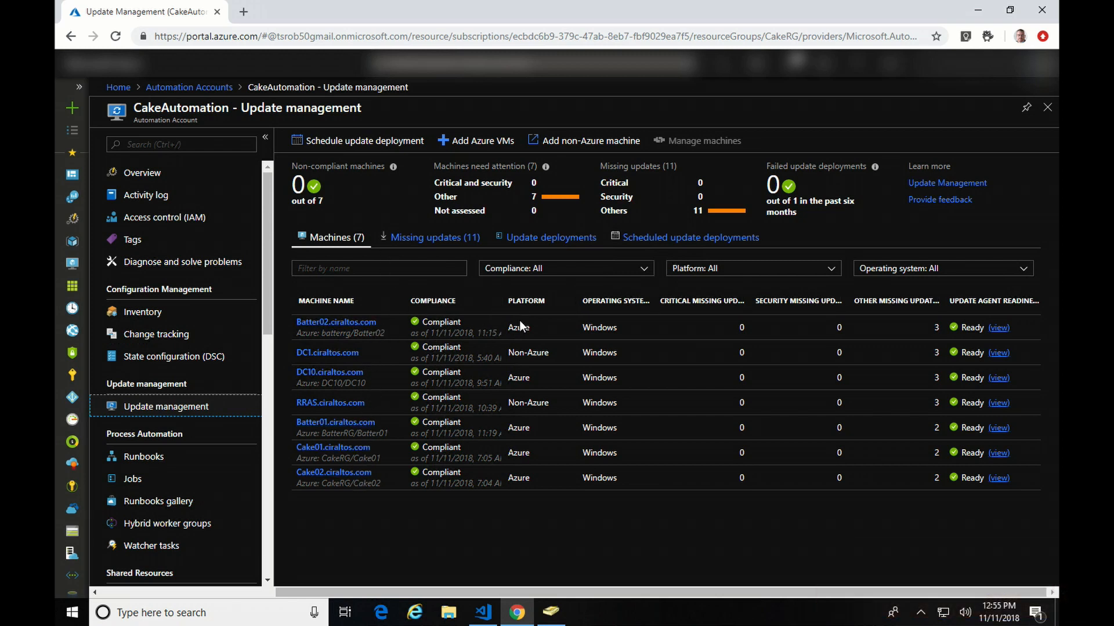
{"action": "left_click", "coordinate": [435, 240]}
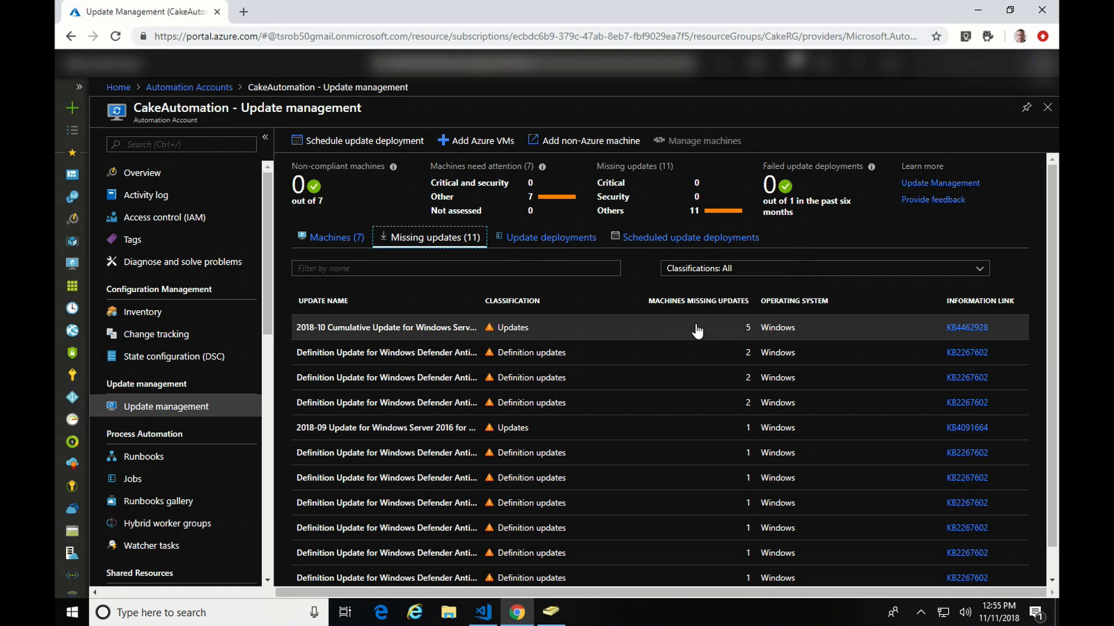
{"action": "left_click", "coordinate": [407, 328]}
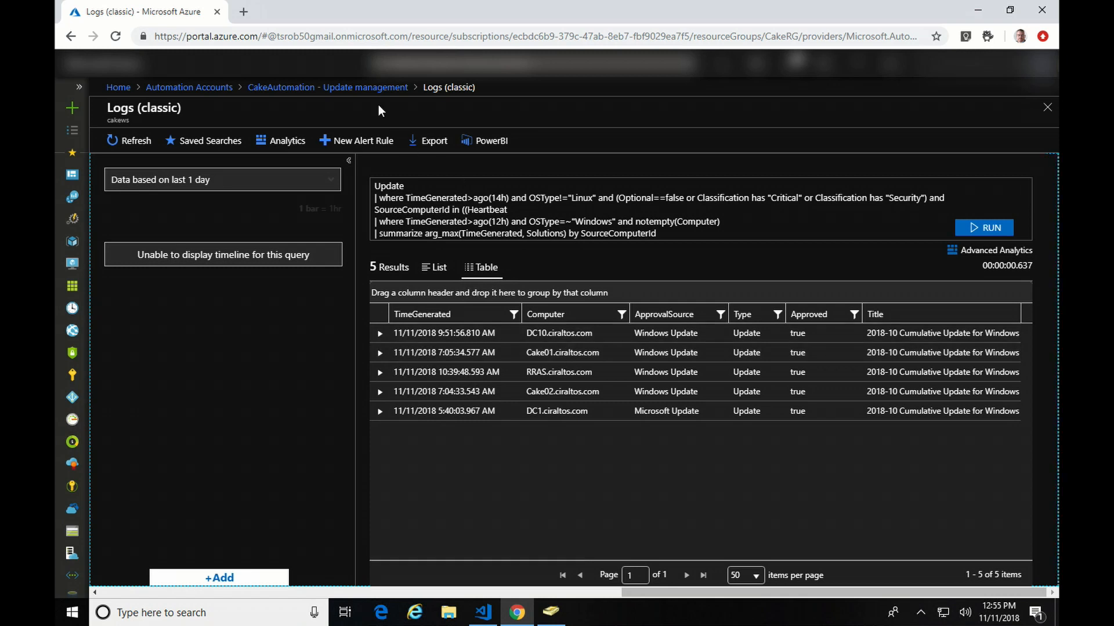
{"action": "left_click", "coordinate": [347, 88]}
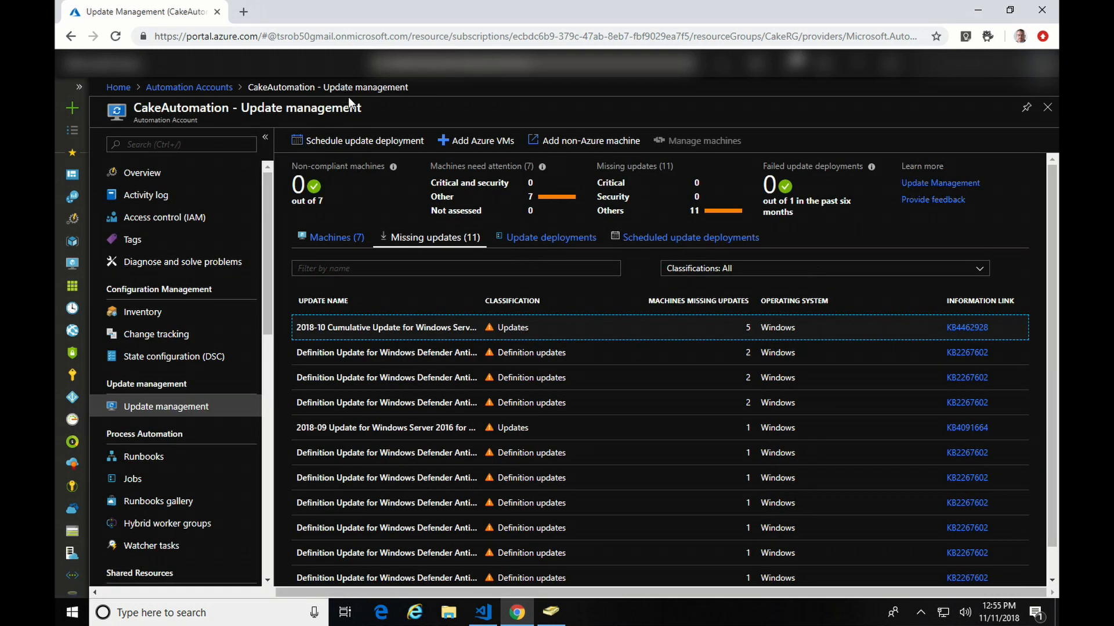
Step: Review the run results of the UpdateDemp update deployment and check the scheduled update deployments
{"action": "left_click", "coordinate": [549, 249]}
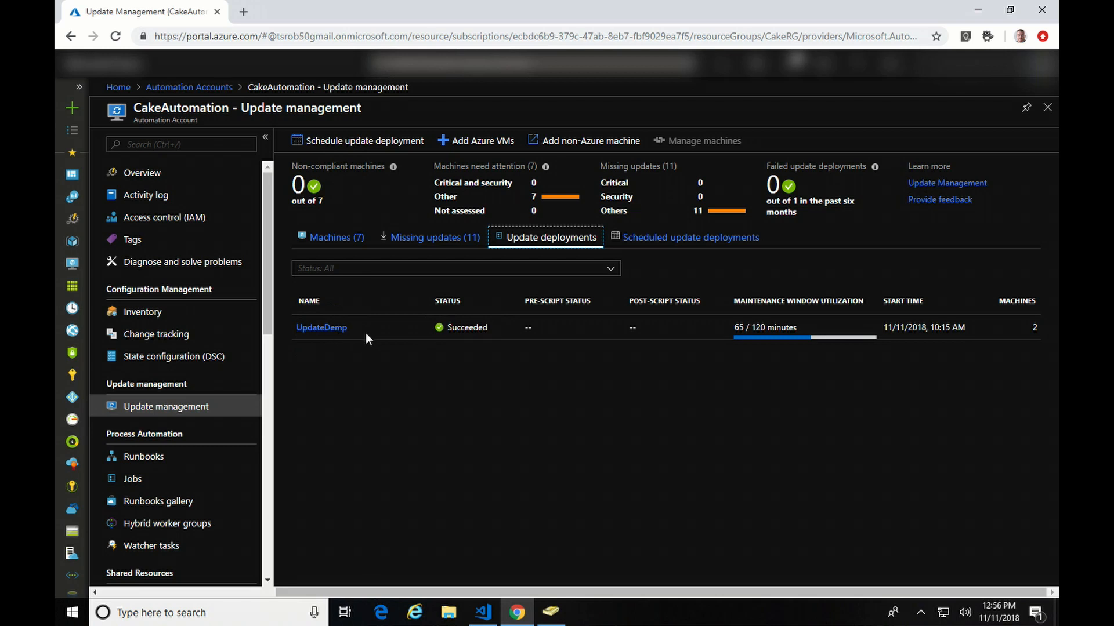
{"action": "left_click", "coordinate": [335, 328]}
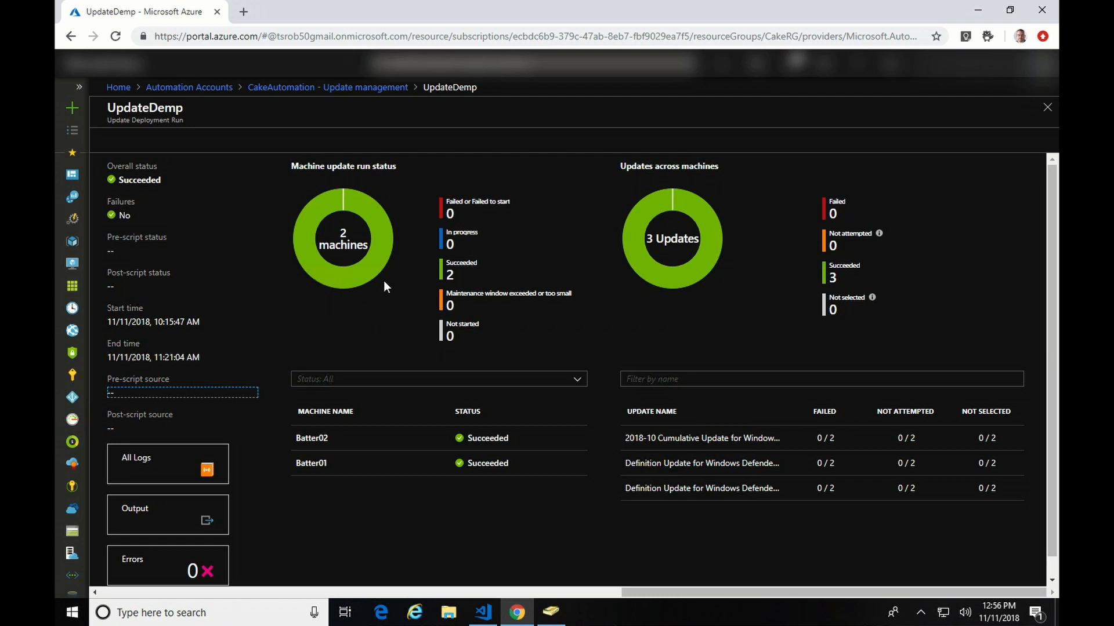
{"action": "left_click", "coordinate": [331, 87]}
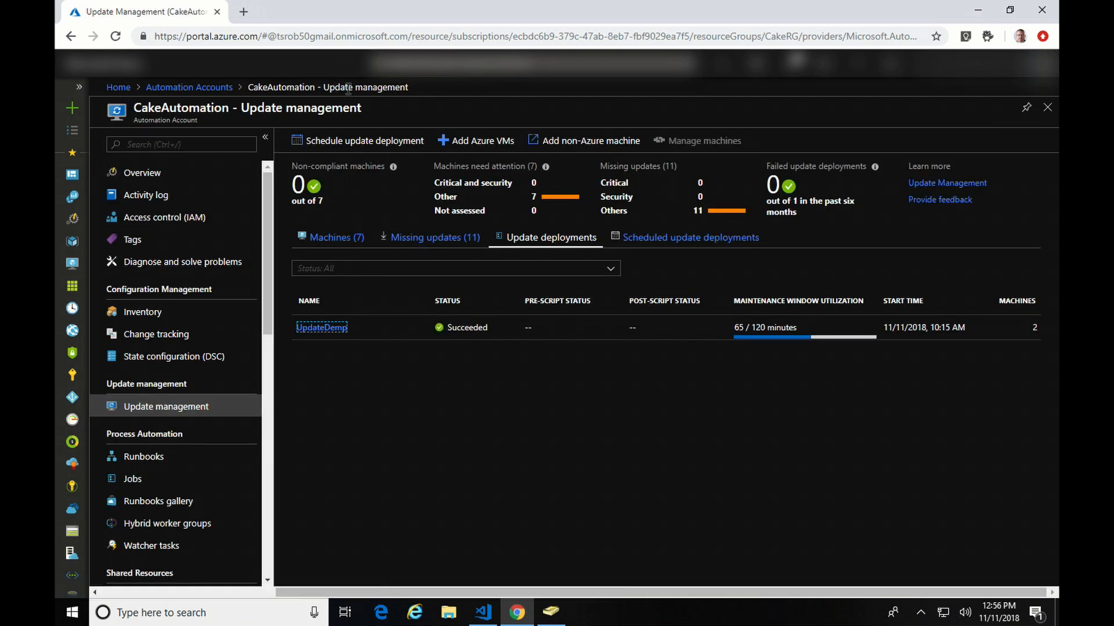
{"action": "left_click", "coordinate": [658, 239]}
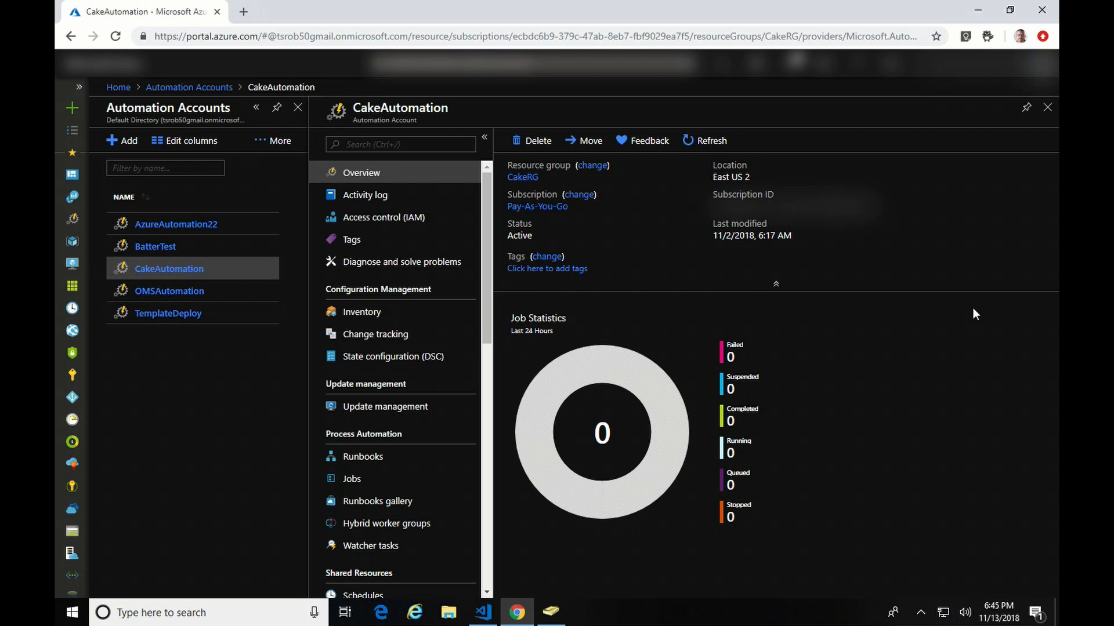
Step: Reopen CakeAutomation's Update management and review machine compliance, the missing updates and the past update deployments
{"action": "left_click", "coordinate": [399, 409]}
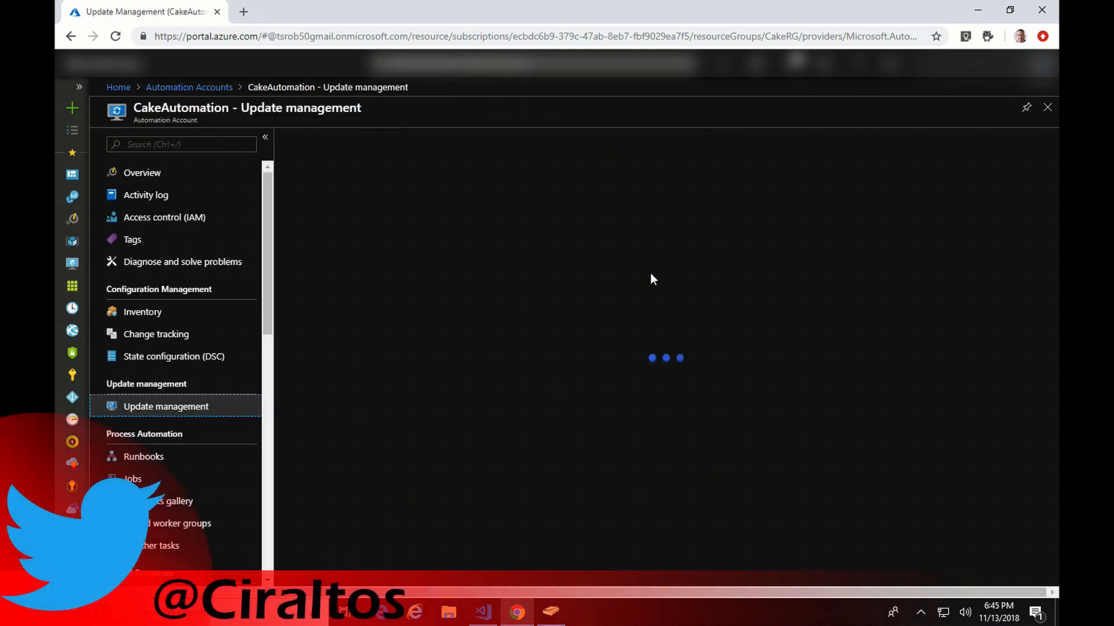
{"action": "left_click", "coordinate": [265, 138]}
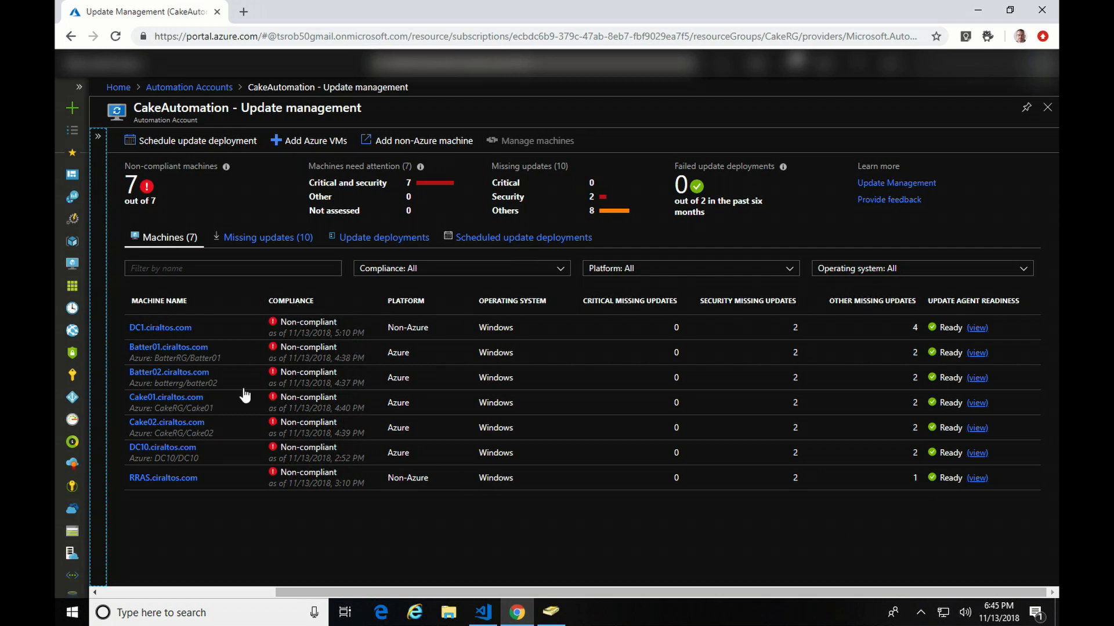
{"action": "left_click", "coordinate": [270, 238]}
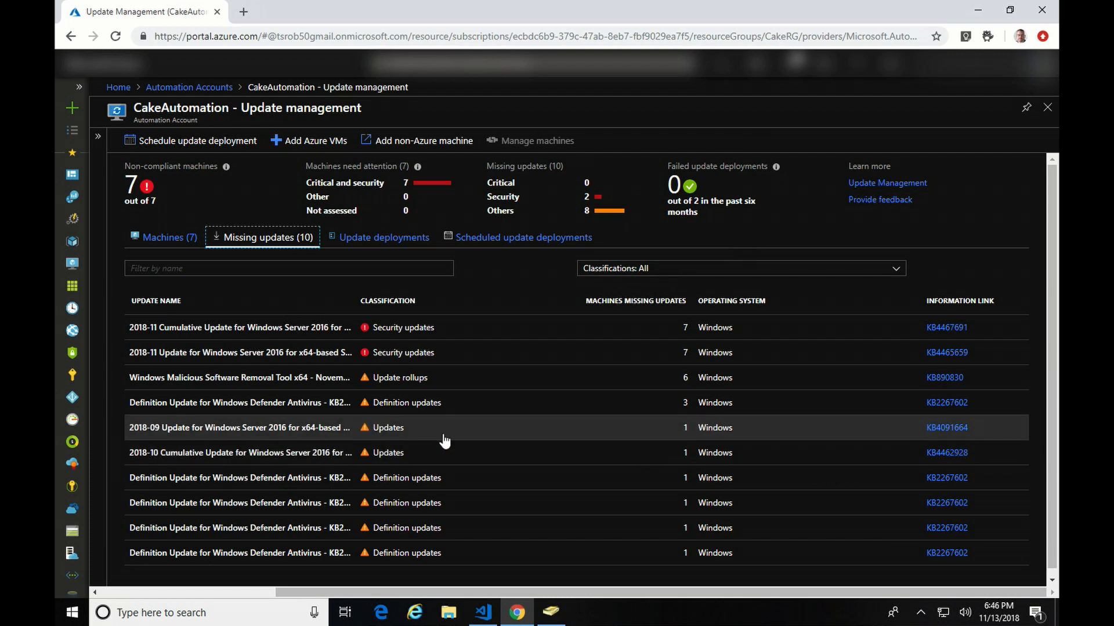
{"action": "left_click", "coordinate": [375, 238]}
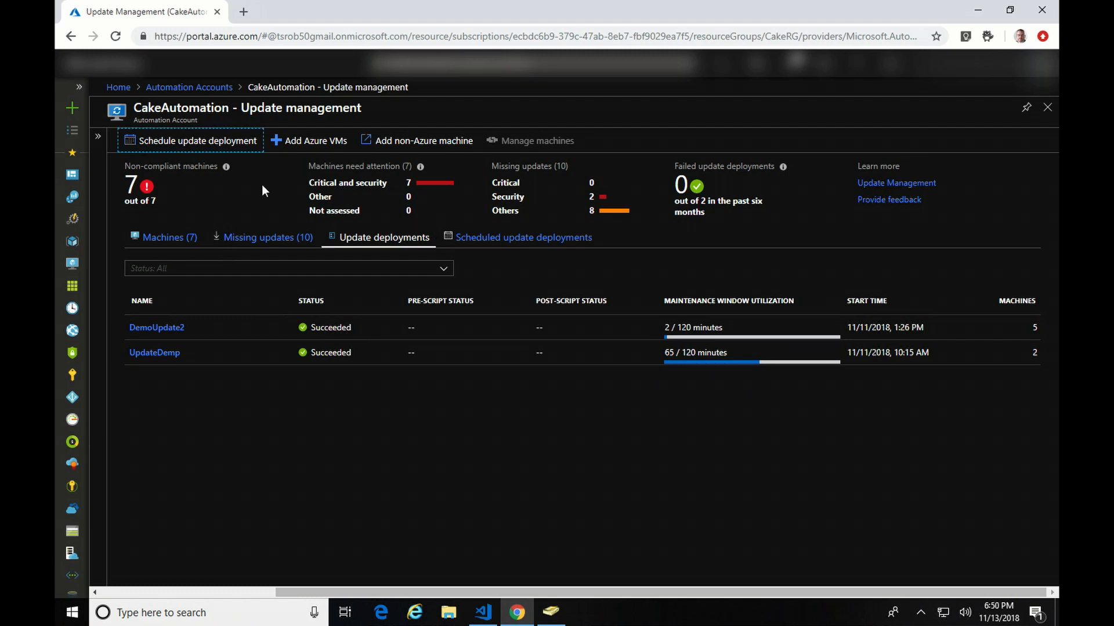
Step: Start a new update deployment named NovUpdates for Windows machines
{"action": "left_click", "coordinate": [241, 141]}
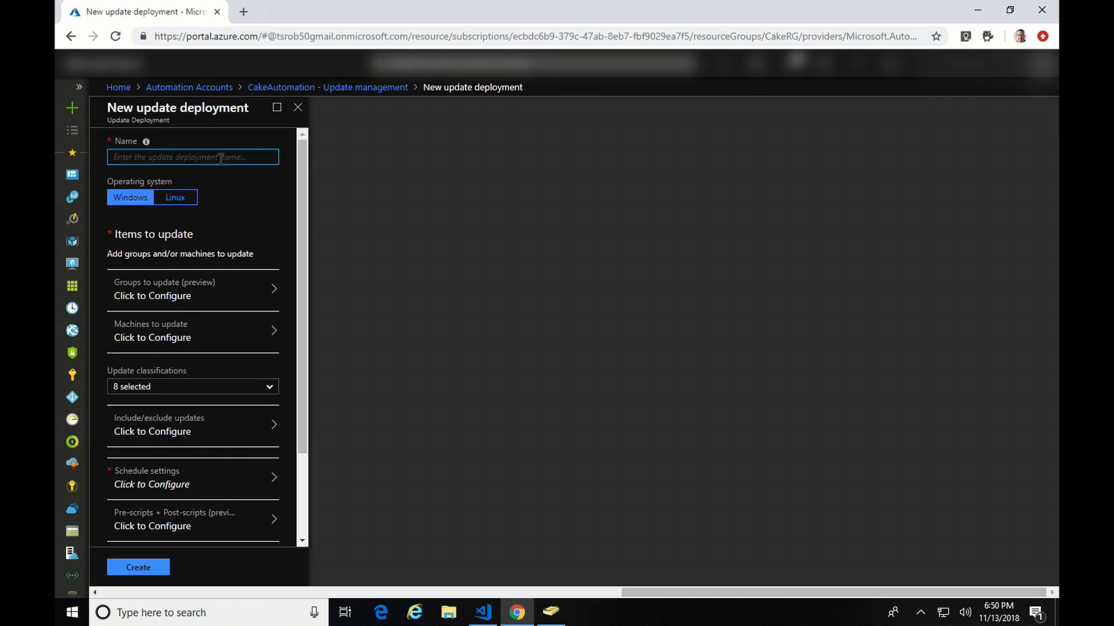
{"action": "type", "text": "NovUp"}
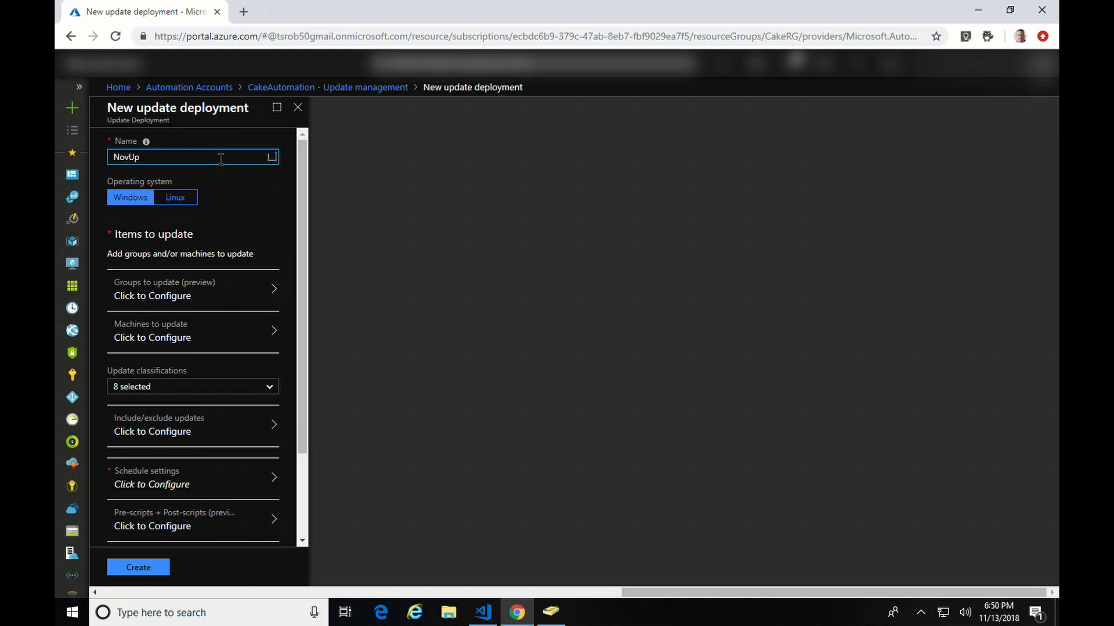
{"action": "type", "text": "dates"}
Step: Look at the available subscriptions for defining a dynamic Azure group to update
{"action": "left_click", "coordinate": [231, 290]}
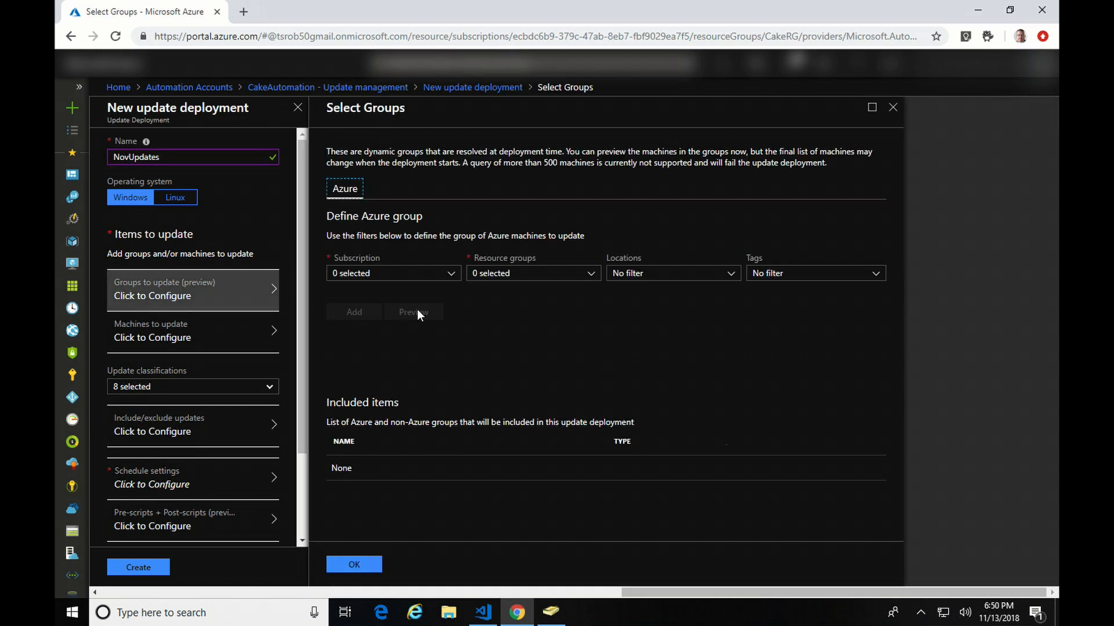
{"action": "left_click", "coordinate": [452, 276]}
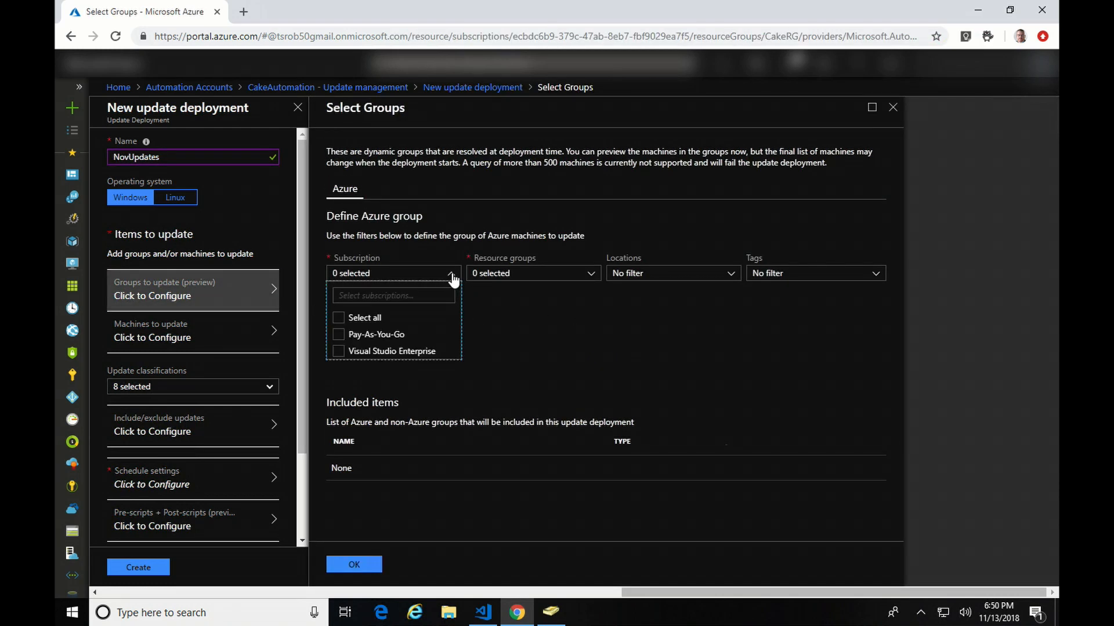
{"action": "left_click", "coordinate": [452, 276]}
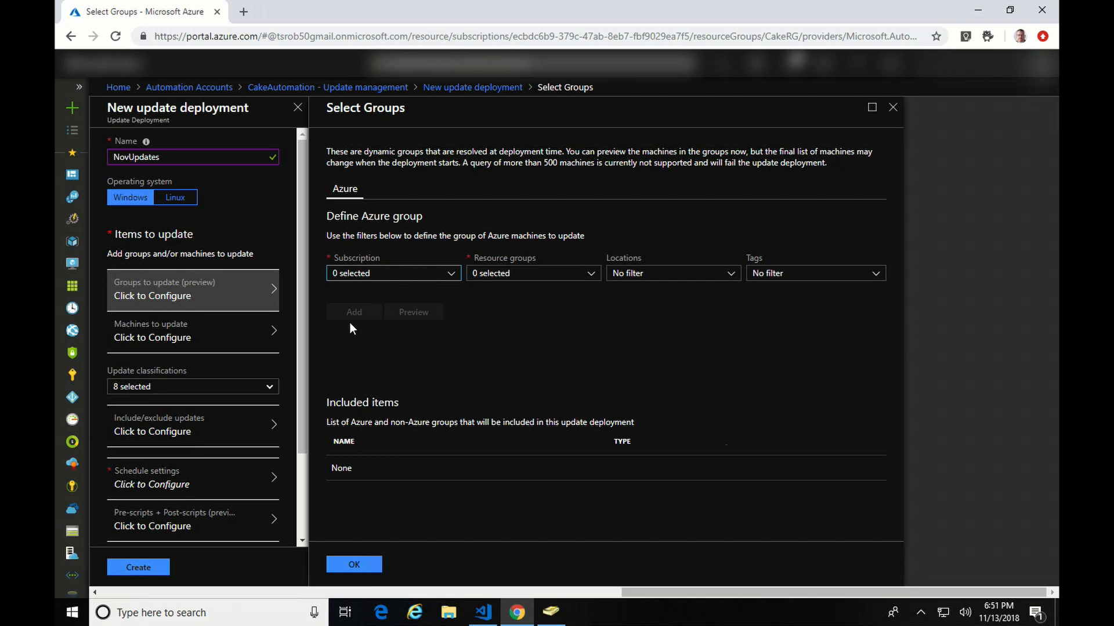
Step: Add the individual machines Batter01, Batter02, Cake01, Cake02, DC1, DC10 and RRAS to the NovUpdates deployment
{"action": "left_click", "coordinate": [227, 331]}
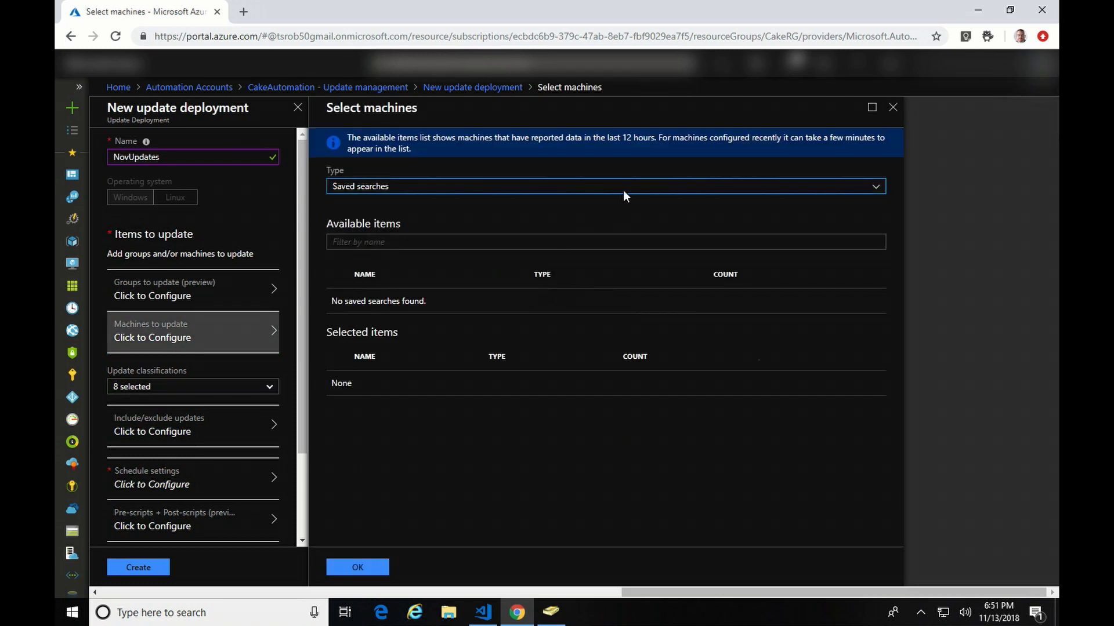
{"action": "left_click", "coordinate": [622, 191]}
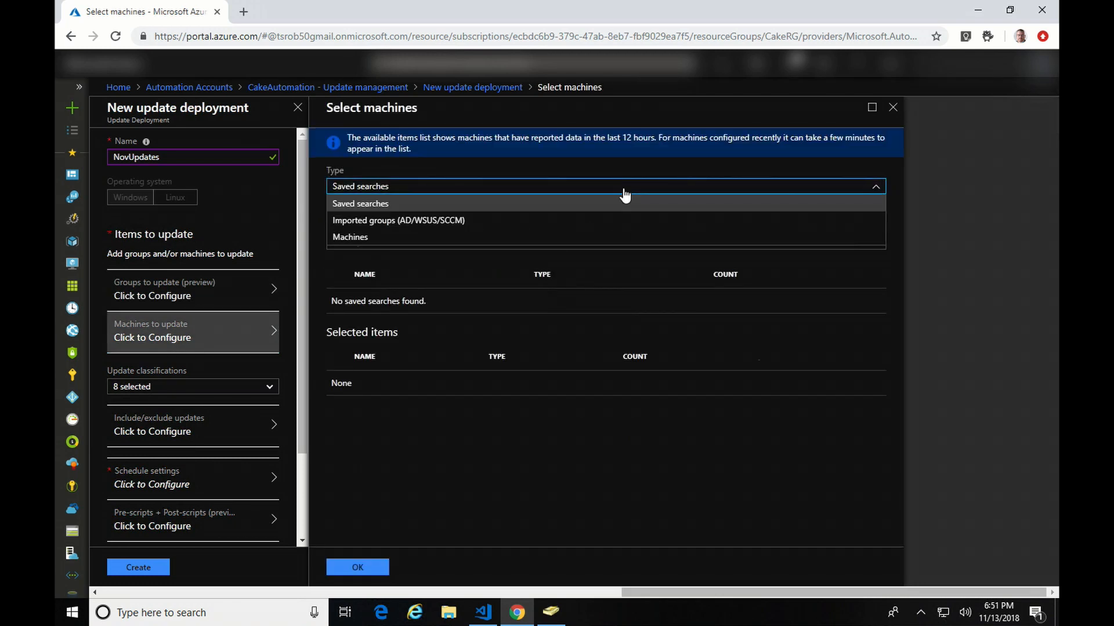
{"action": "left_click", "coordinate": [586, 238]}
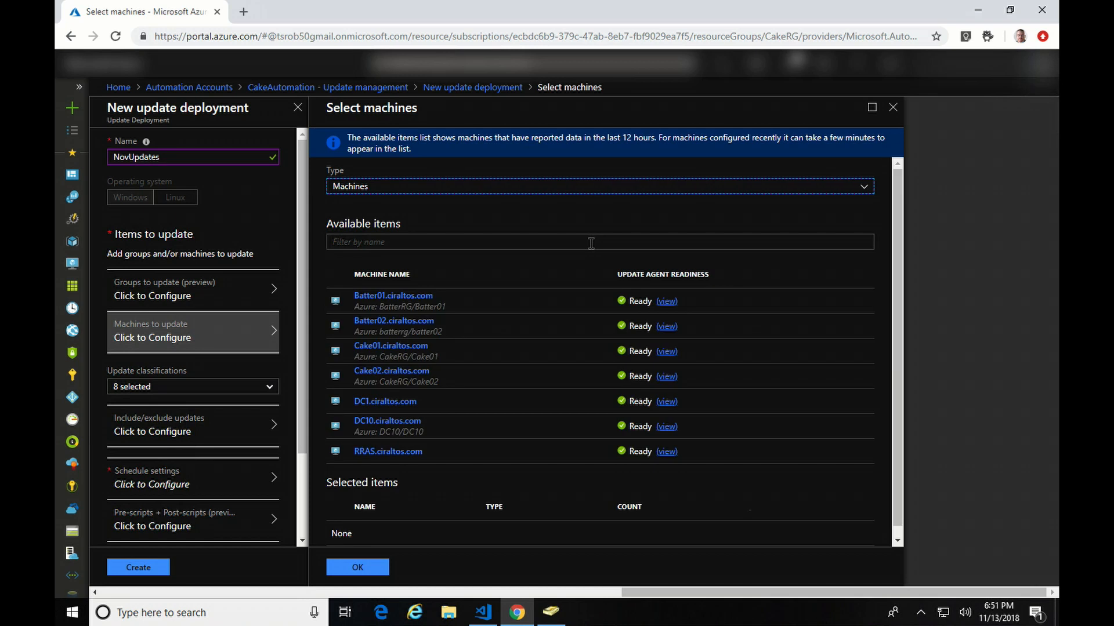
{"action": "scroll", "coordinate": [893, 243], "scroll_direction": "down", "scroll_amount": 1}
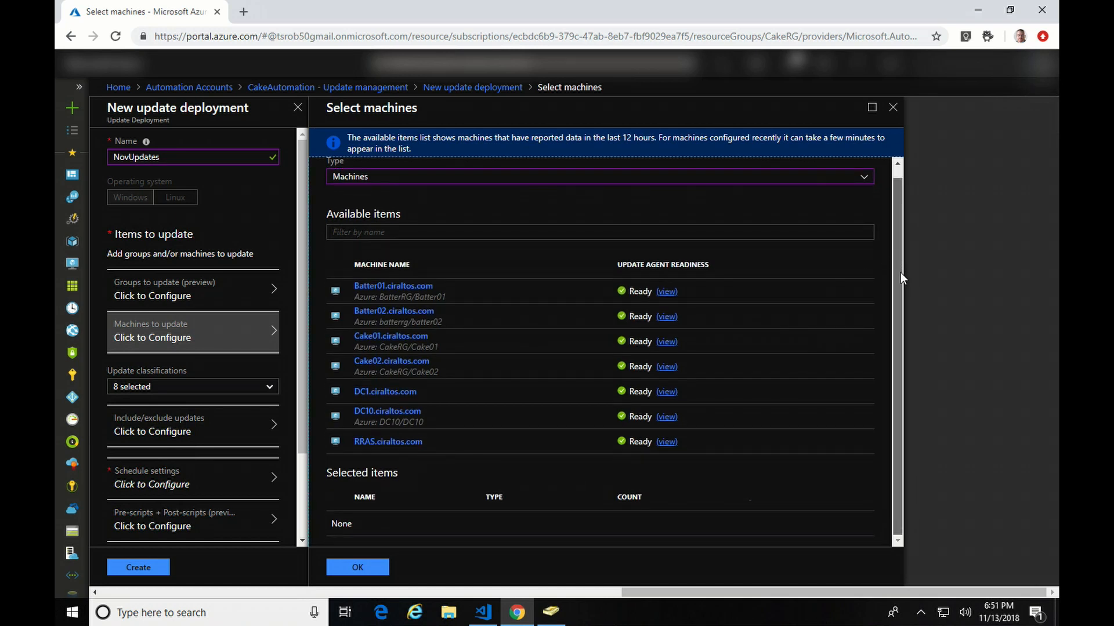
{"action": "left_click", "coordinate": [414, 287]}
{"action": "left_click", "coordinate": [409, 313]}
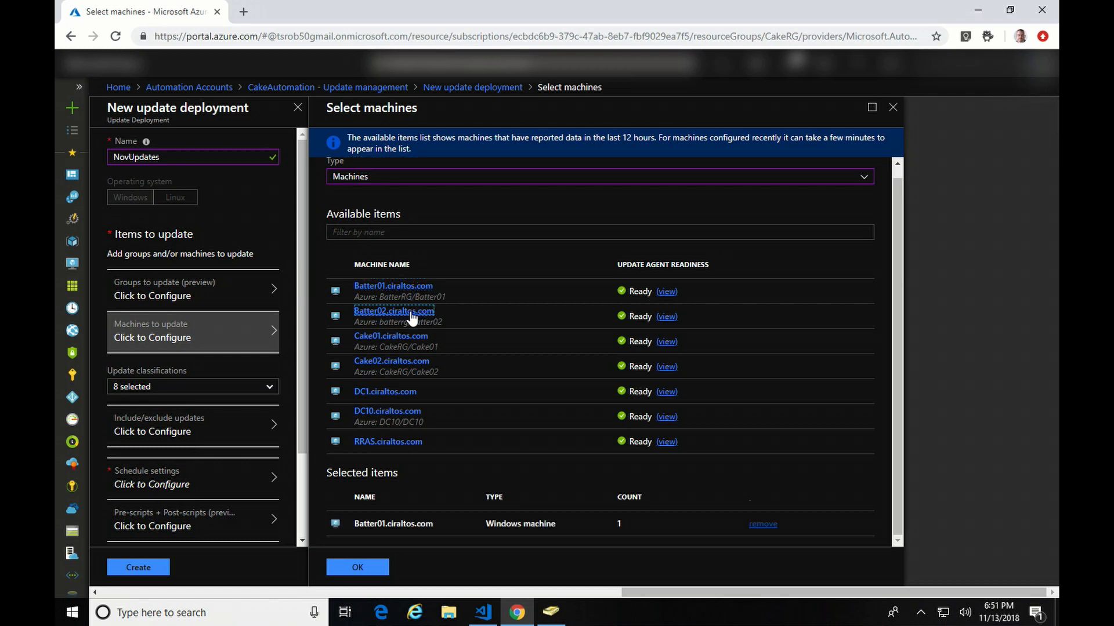
{"action": "left_click", "coordinate": [410, 338]}
{"action": "left_click", "coordinate": [409, 365]}
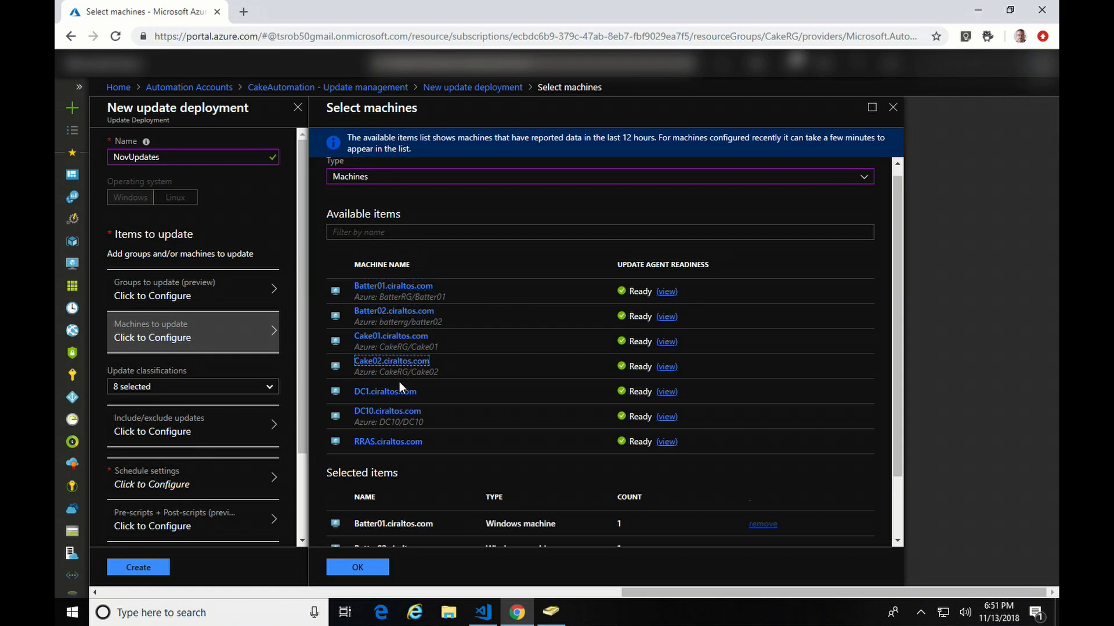
{"action": "left_click", "coordinate": [399, 392]}
{"action": "left_click", "coordinate": [399, 412]}
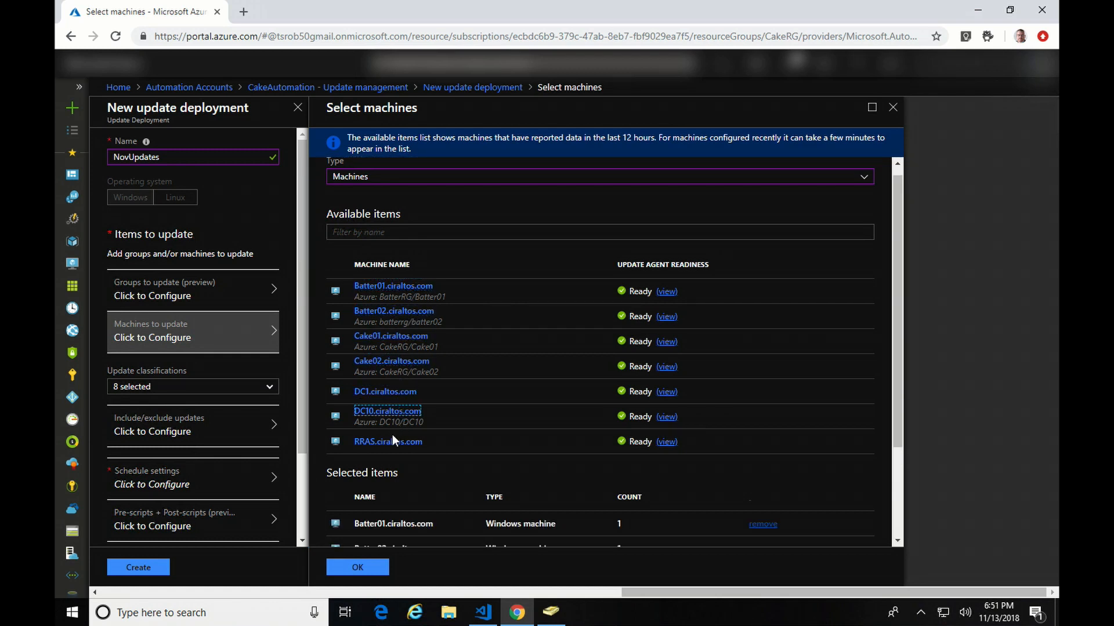
{"action": "left_click", "coordinate": [406, 442]}
{"action": "left_click_drag", "start_coordinate": [892, 349], "coordinate": [812, 516]}
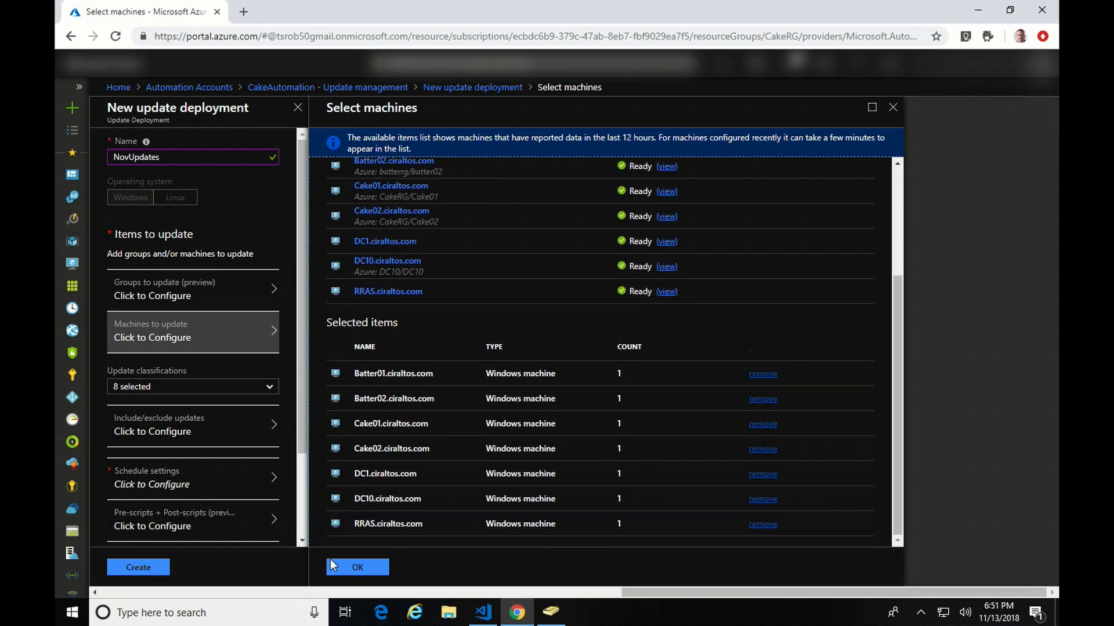
{"action": "left_click", "coordinate": [364, 567]}
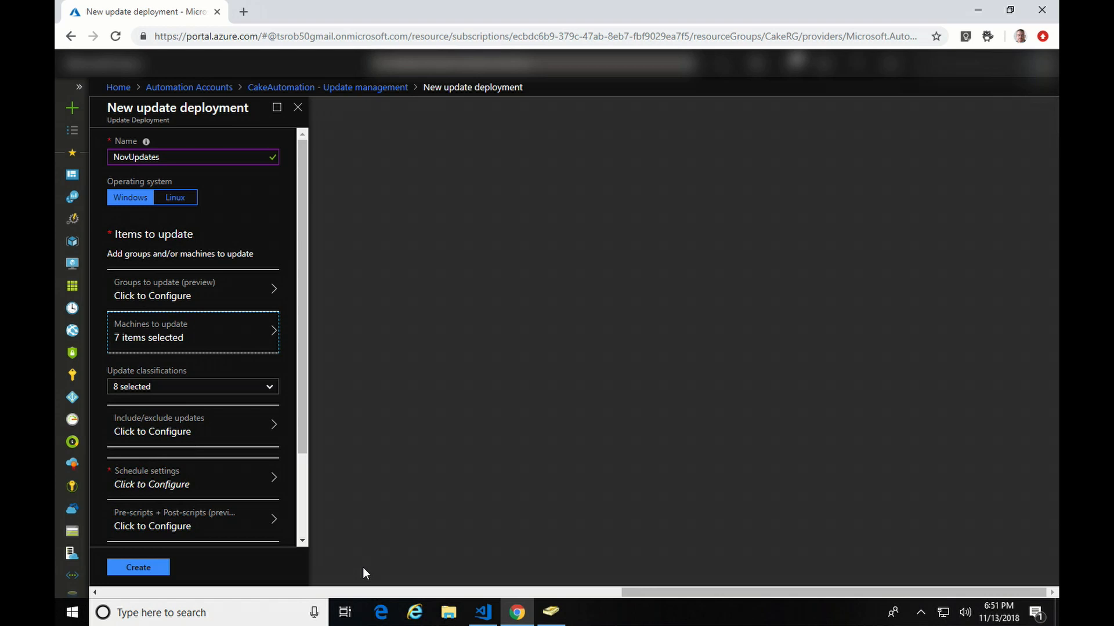
Step: Limit the deployment's update classifications to Critical updates, Security updates, Update rollups and Updates
{"action": "left_click", "coordinate": [265, 388]}
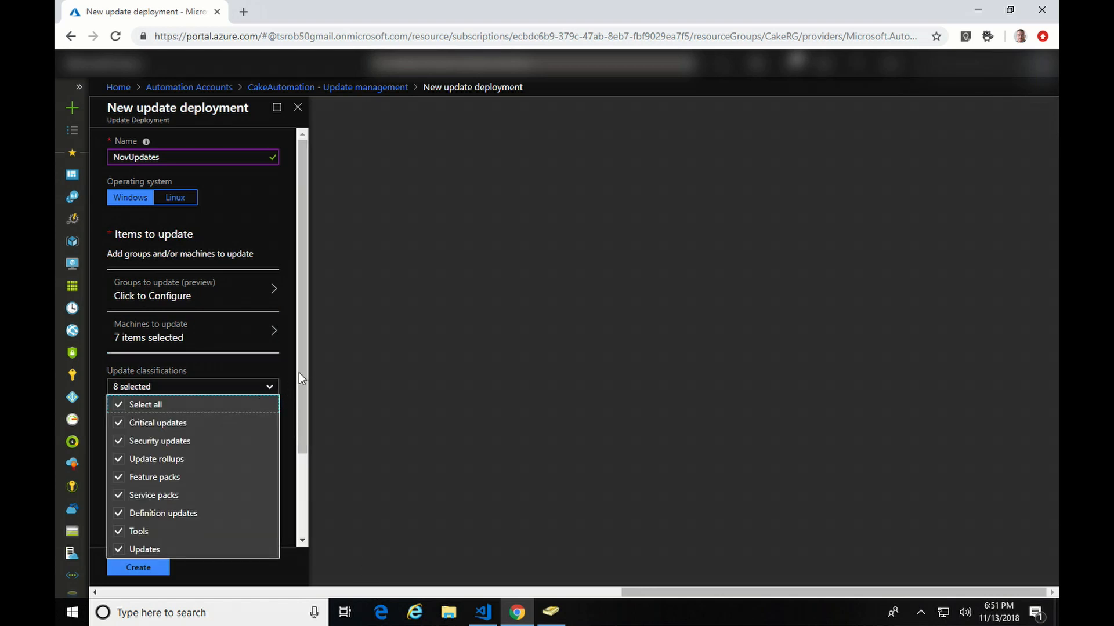
{"action": "left_click_drag", "start_coordinate": [305, 371], "coordinate": [305, 503]}
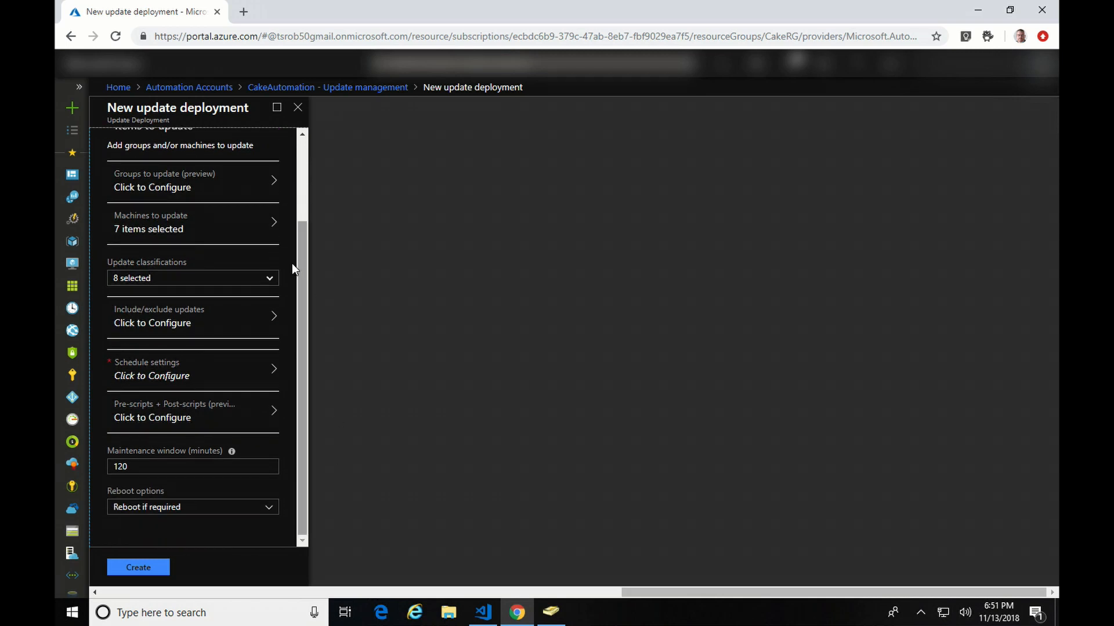
{"action": "left_click", "coordinate": [269, 279]}
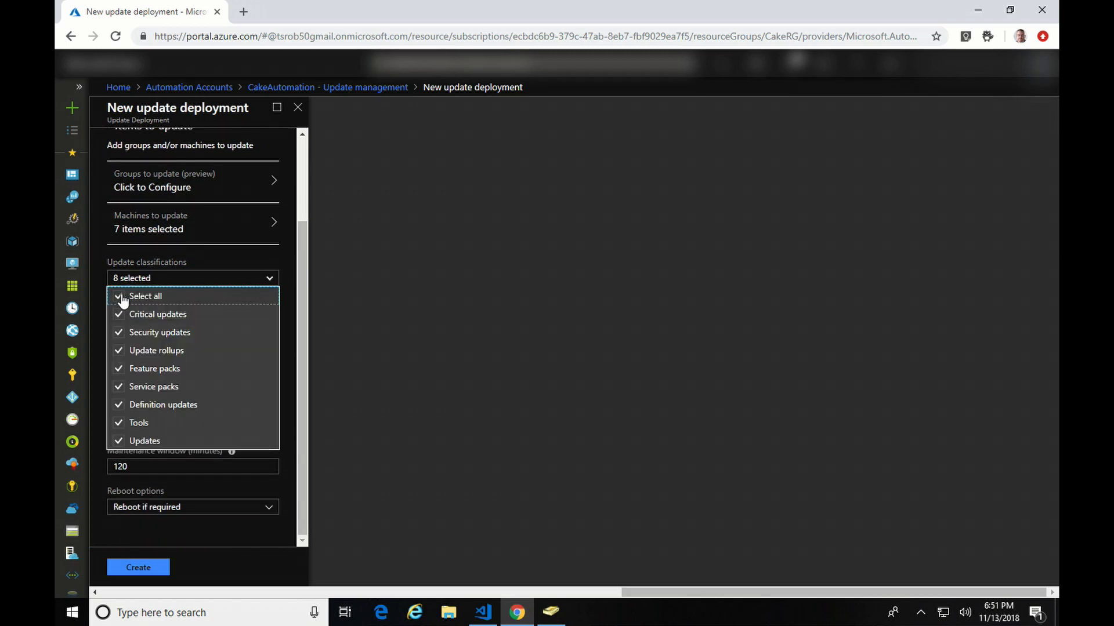
{"action": "left_click", "coordinate": [120, 298]}
{"action": "left_click", "coordinate": [117, 314]}
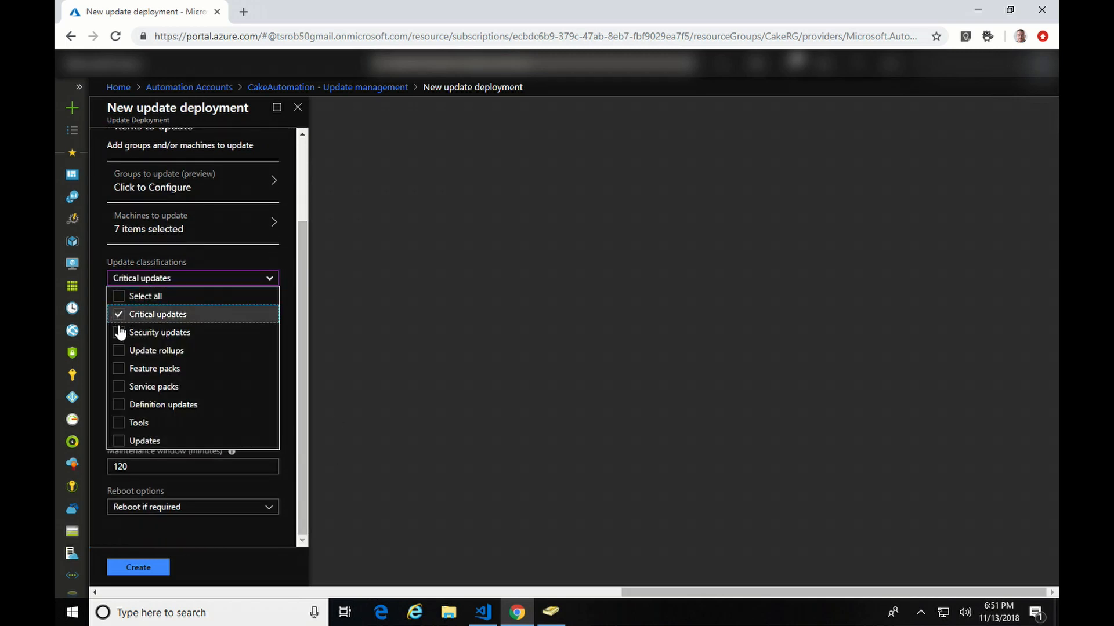
{"action": "left_click", "coordinate": [118, 333]}
{"action": "left_click", "coordinate": [119, 354]}
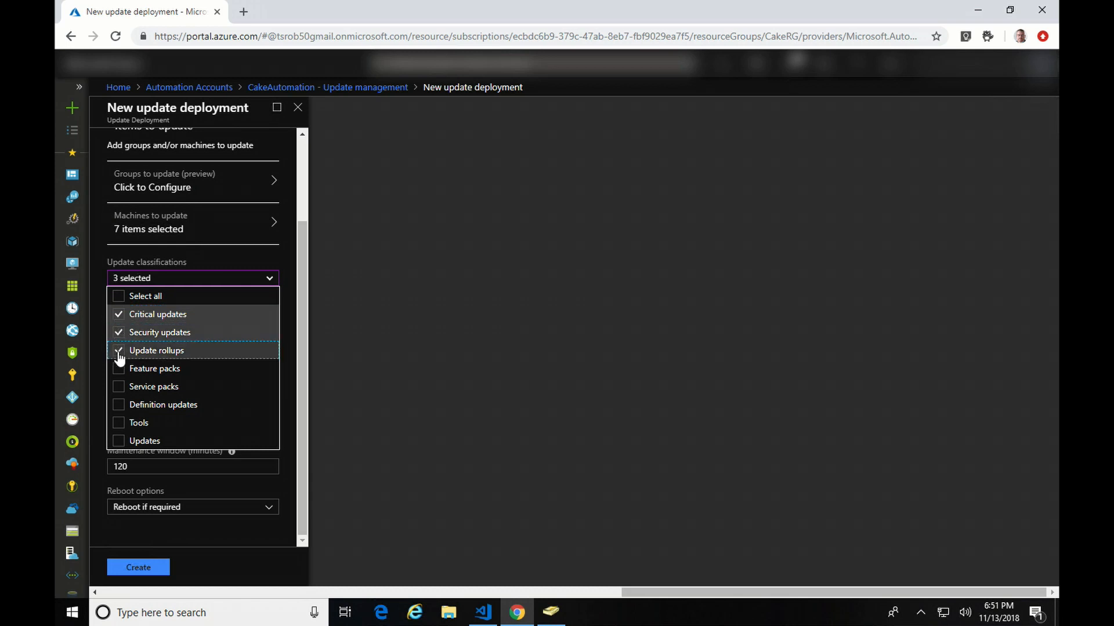
{"action": "left_click", "coordinate": [118, 442]}
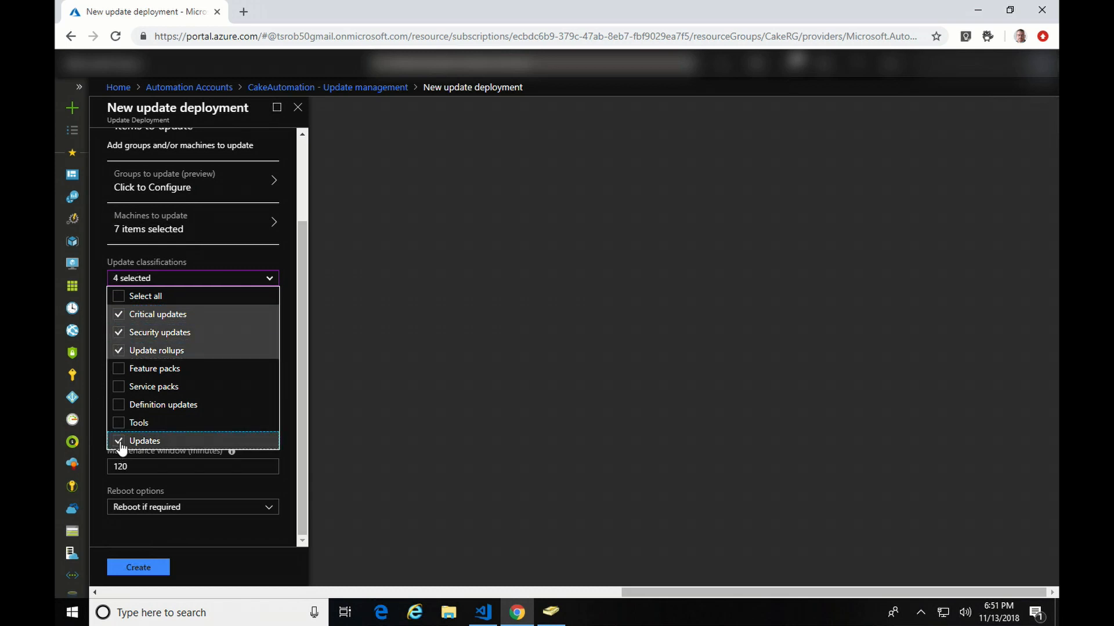
{"action": "left_click", "coordinate": [289, 424]}
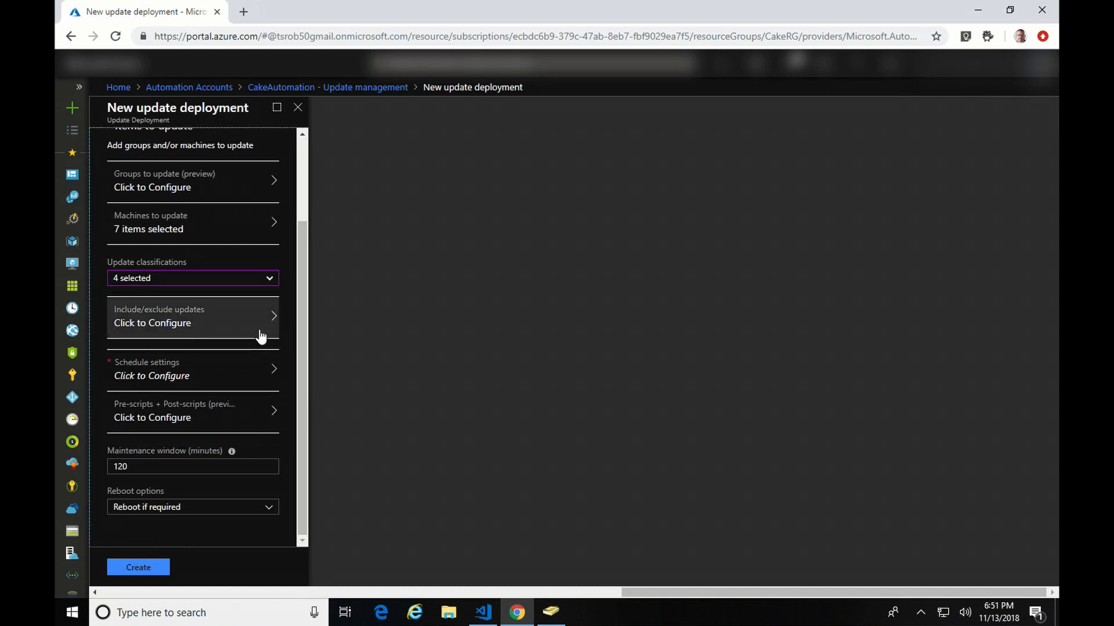
Step: Schedule the deployment once for 2018-11-13 at 7:20 PM US Central Time with a 180-minute maintenance window
{"action": "left_click", "coordinate": [246, 379]}
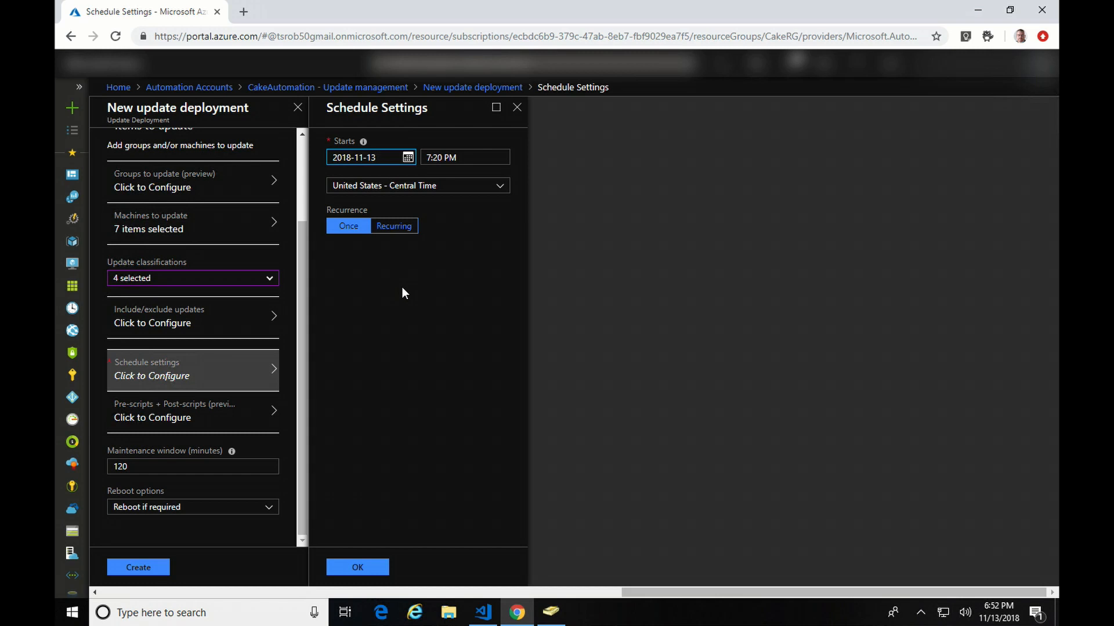
{"action": "left_click", "coordinate": [345, 567]}
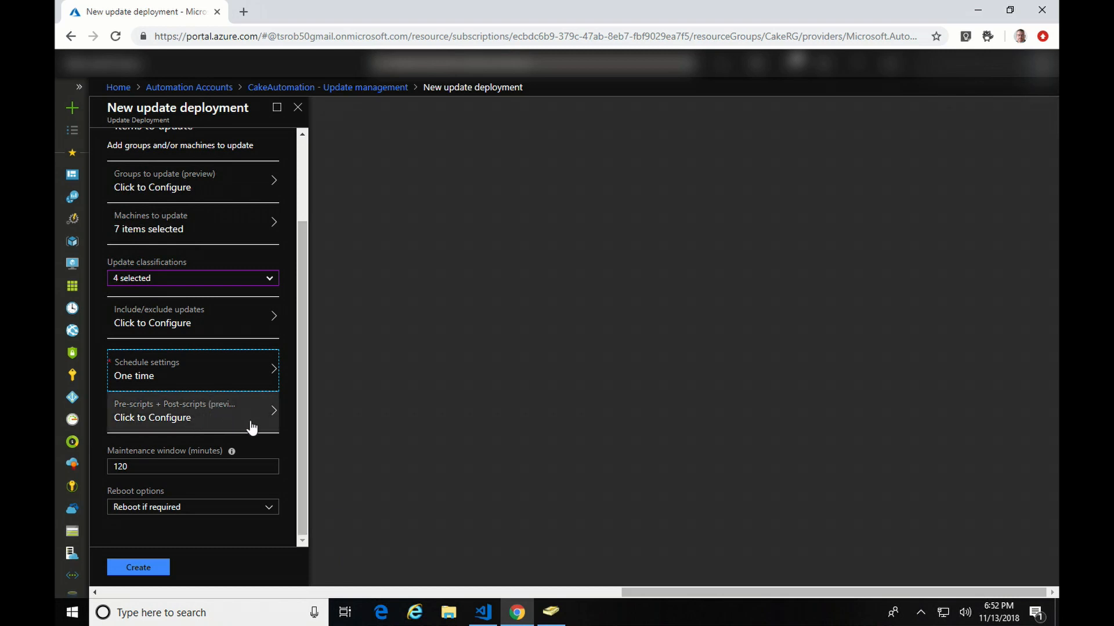
{"action": "double_click", "coordinate": [163, 465]}
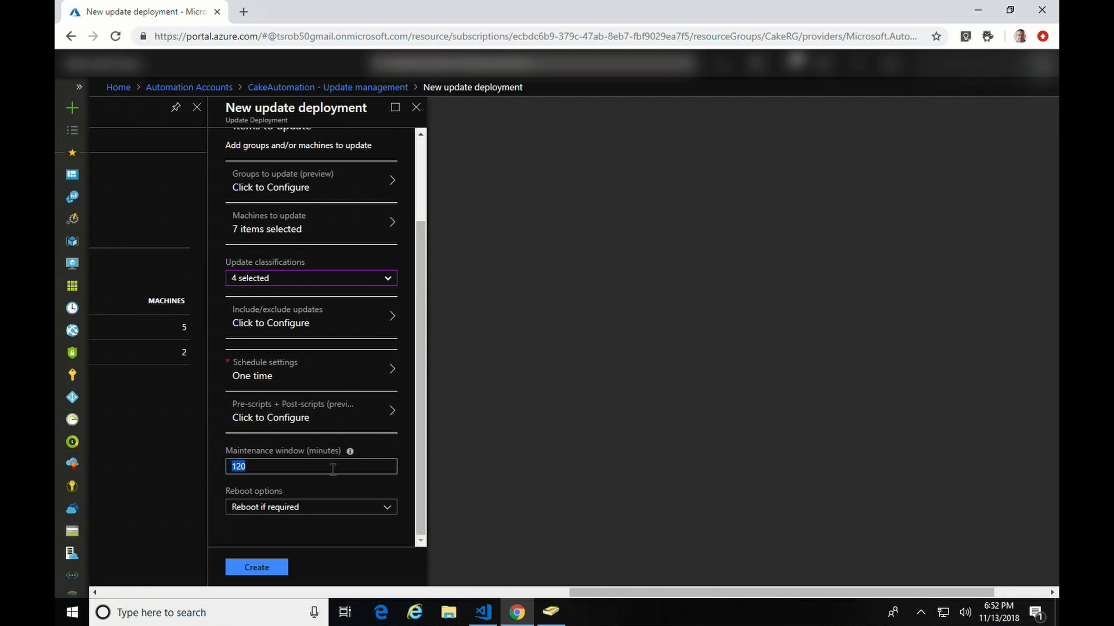
{"action": "type", "text": "180"}
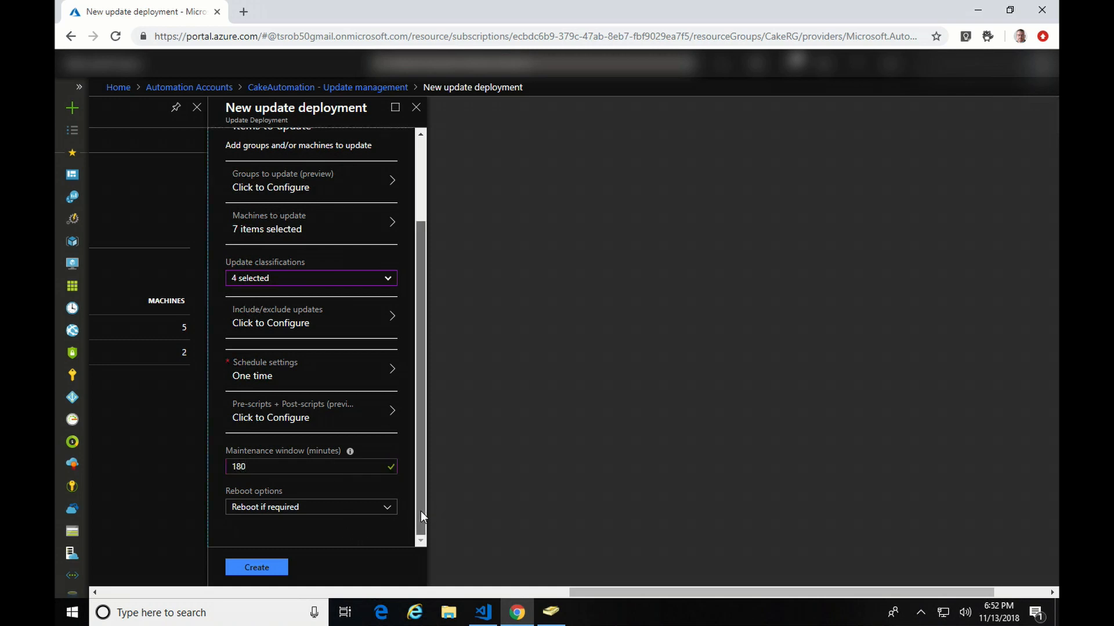
Step: Set the reboot option to Always reboot and create the NovUpdates deployment
{"action": "left_click", "coordinate": [387, 513]}
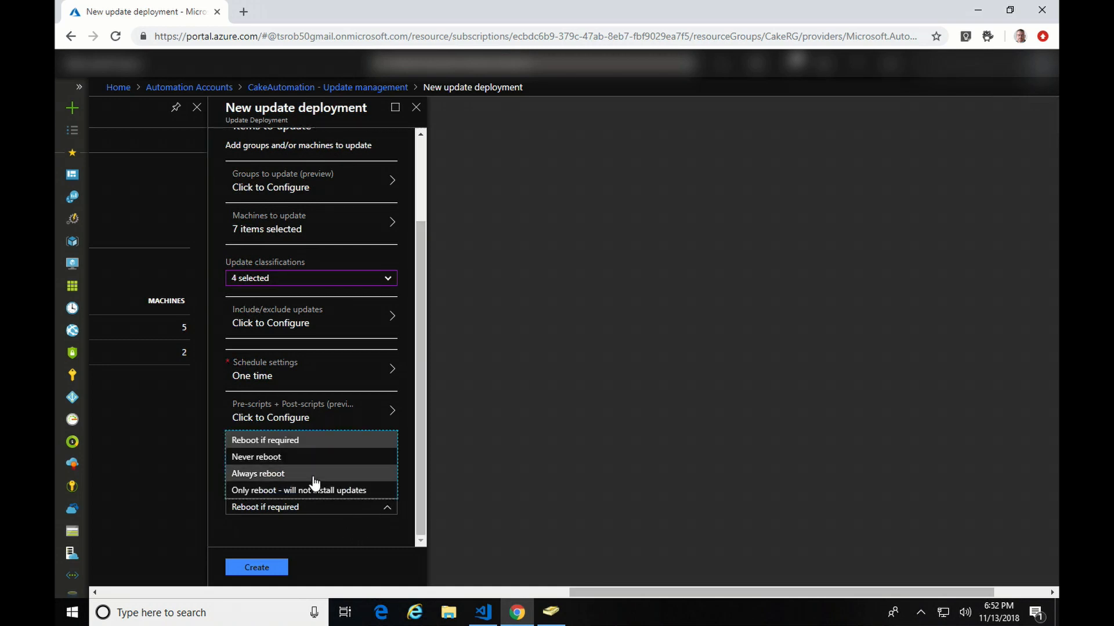
{"action": "left_click", "coordinate": [315, 473]}
{"action": "left_click", "coordinate": [251, 571]}
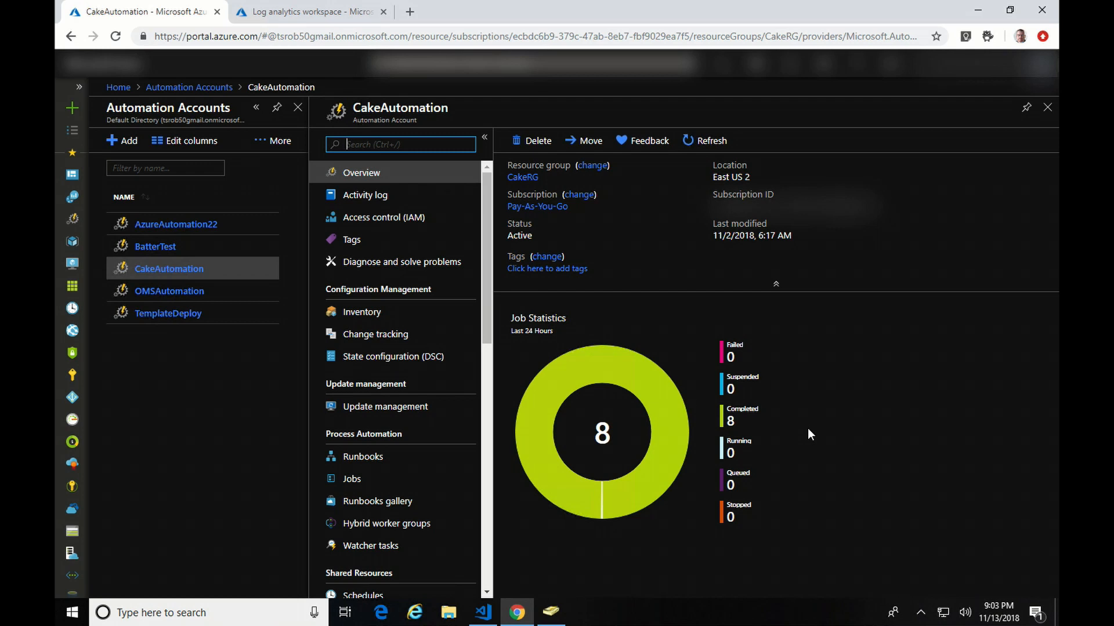
Step: Review CakeAutomation's change tracking for Software changes only within the last 1 hour
{"action": "left_click", "coordinate": [390, 341]}
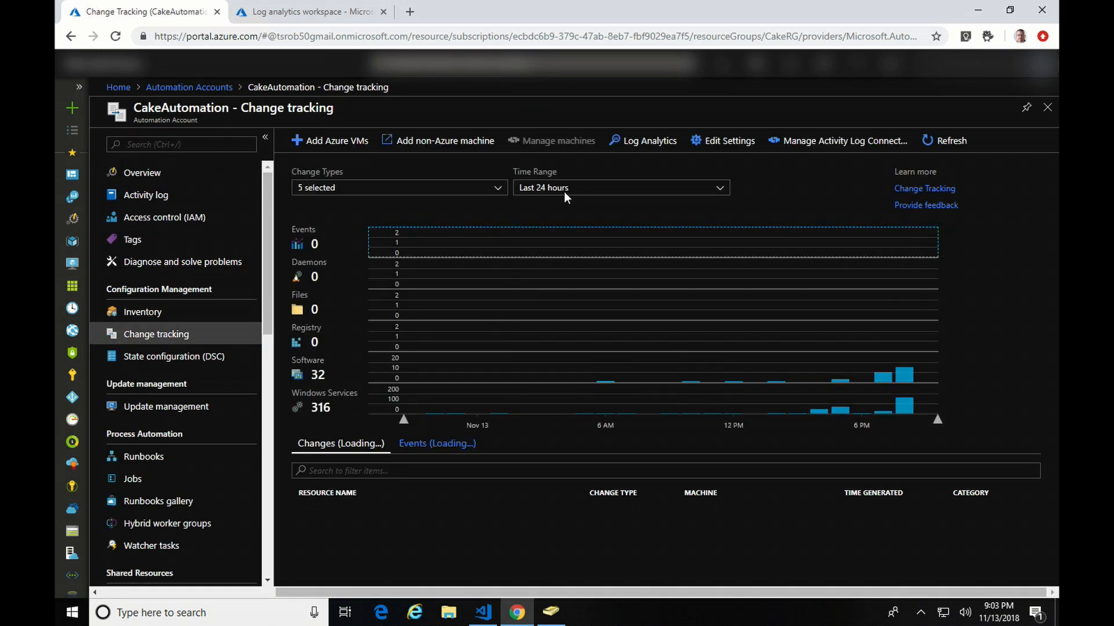
{"action": "left_click", "coordinate": [566, 191]}
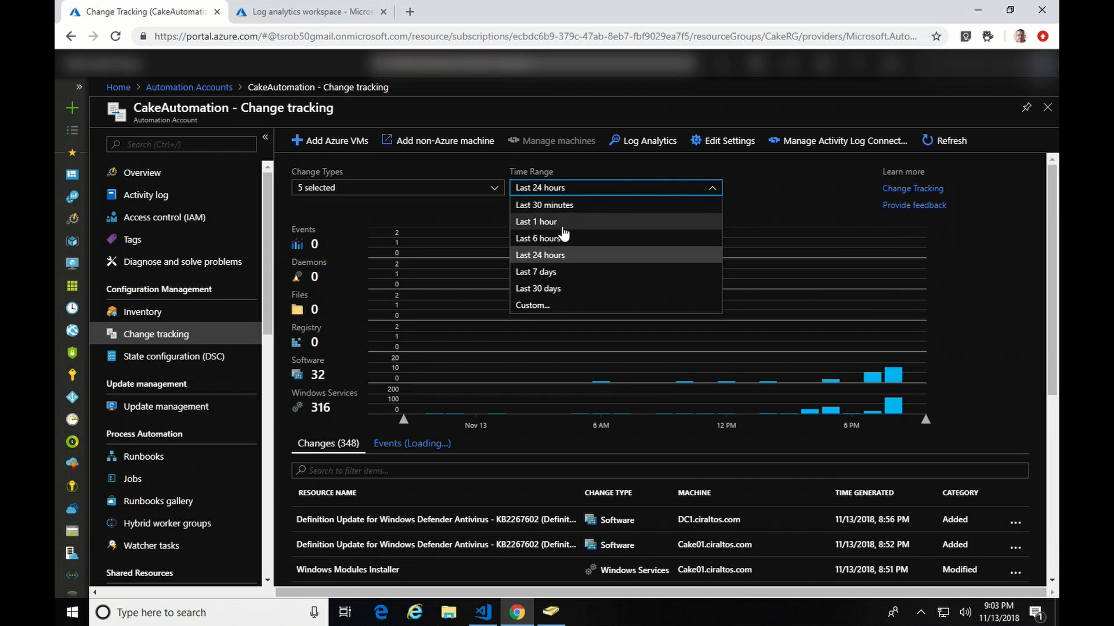
{"action": "left_click", "coordinate": [564, 225]}
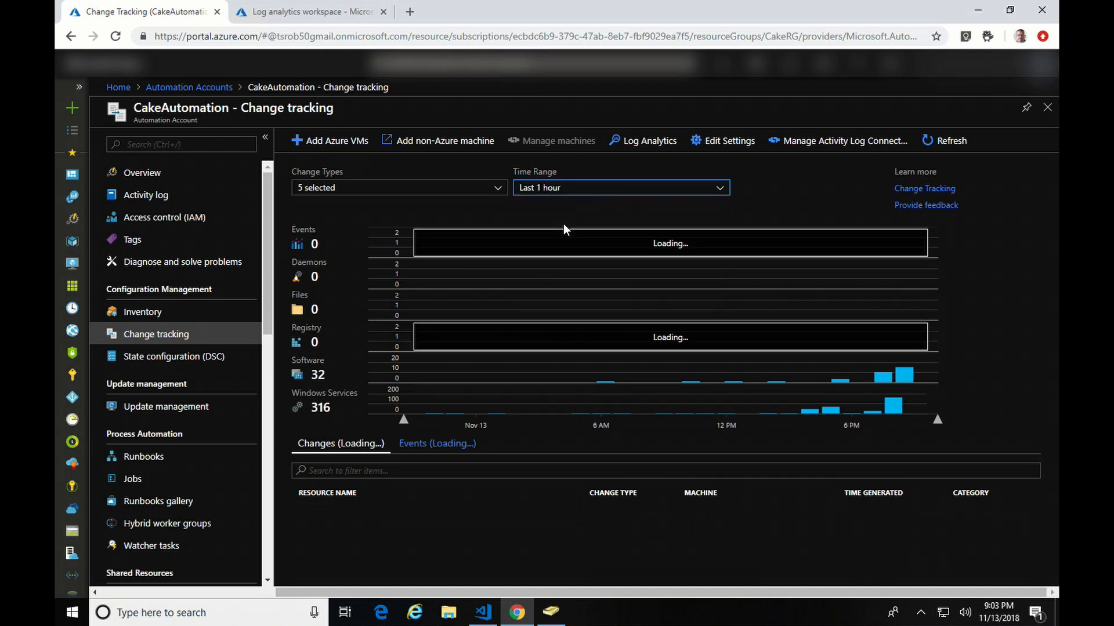
{"action": "left_click", "coordinate": [500, 192]}
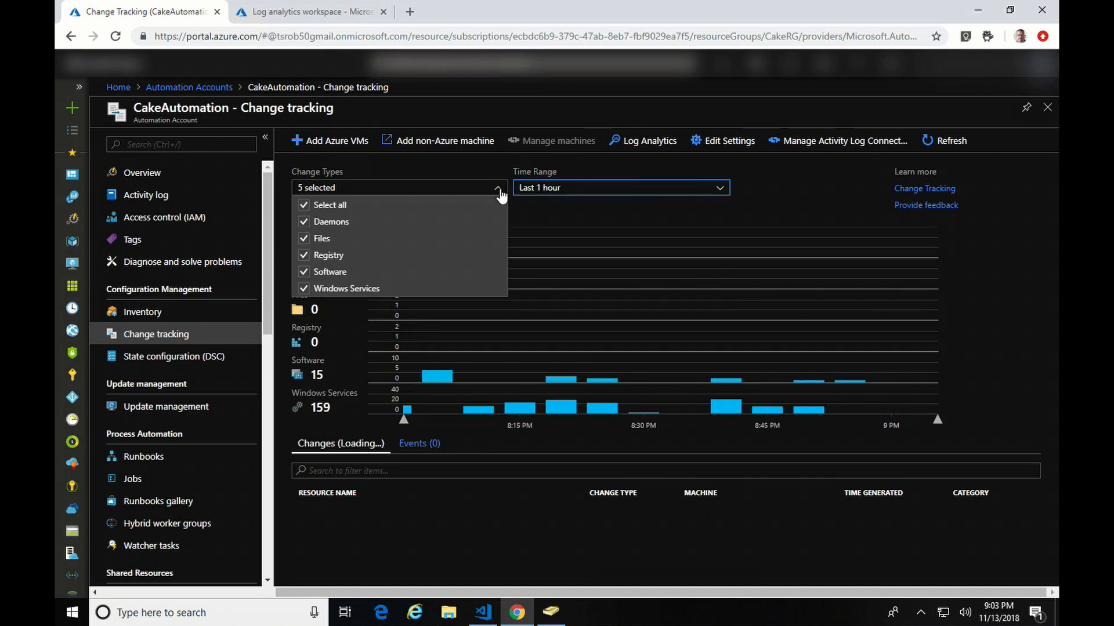
{"action": "left_click", "coordinate": [306, 207]}
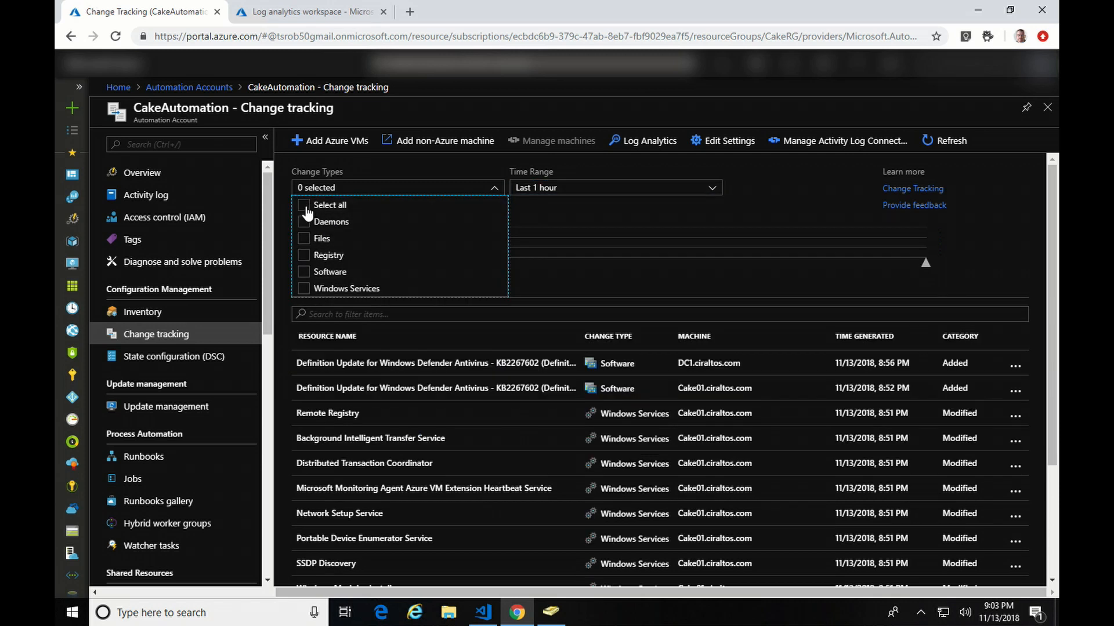
{"action": "left_click", "coordinate": [302, 273]}
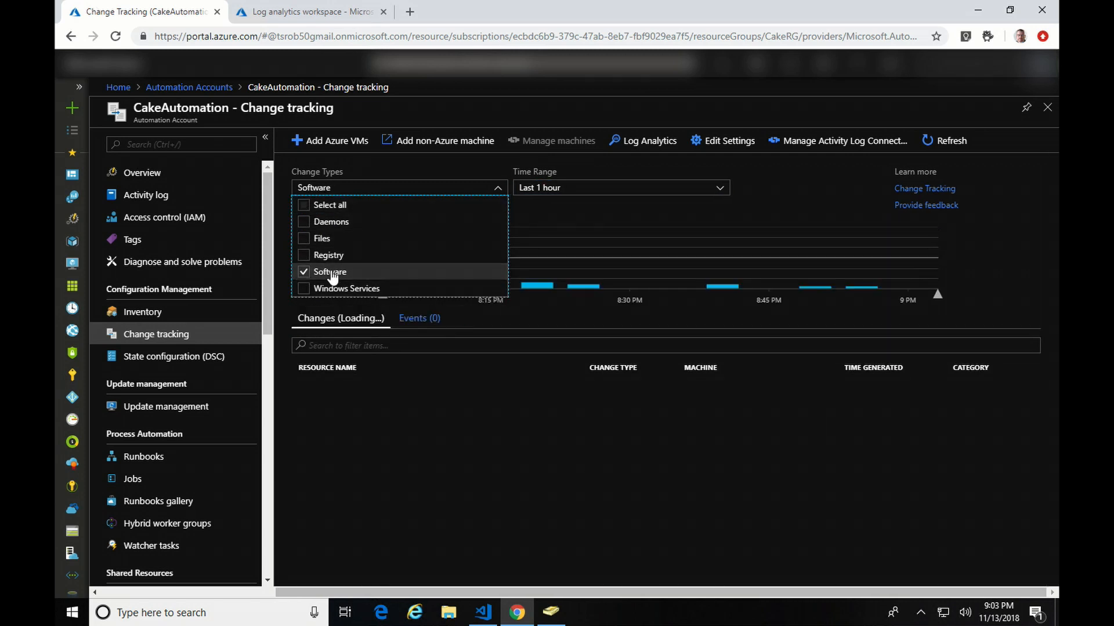
{"action": "left_click", "coordinate": [532, 317]}
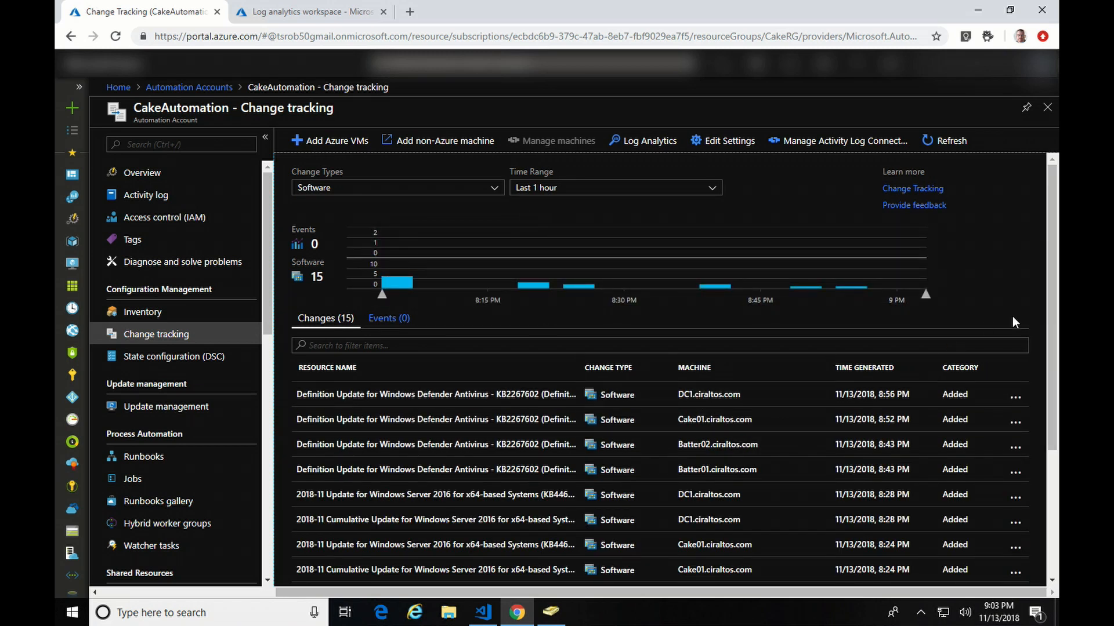
{"action": "left_click_drag", "start_coordinate": [1049, 268], "coordinate": [1025, 415]}
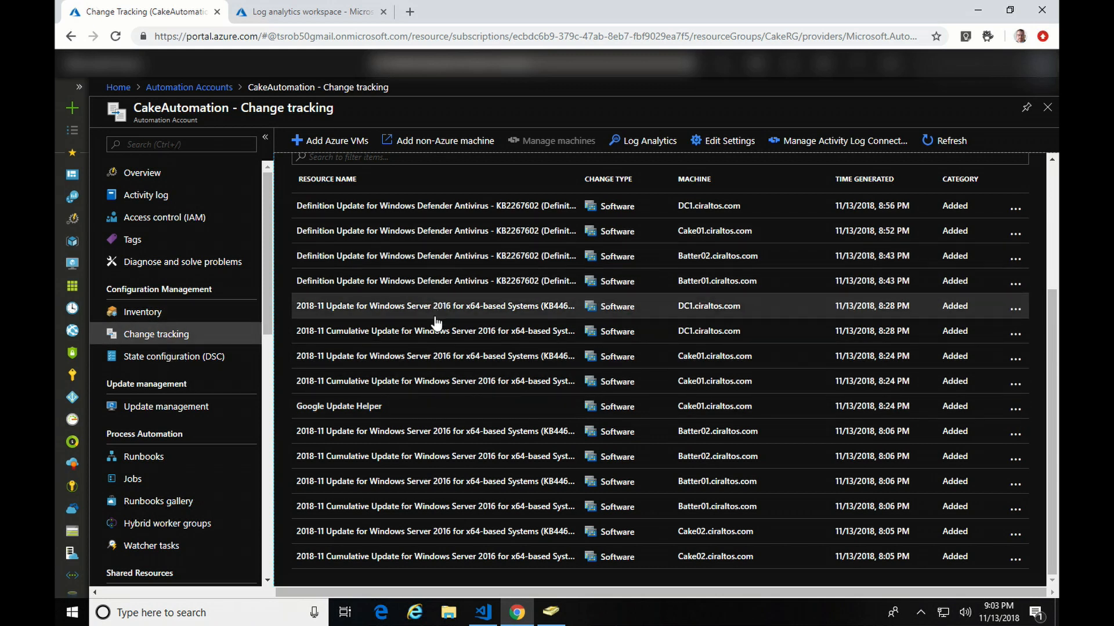
Step: Check machine compliance and missing updates in CakeAutomation's Update management, and open the NovUpdates deployment run
{"action": "left_click", "coordinate": [149, 408]}
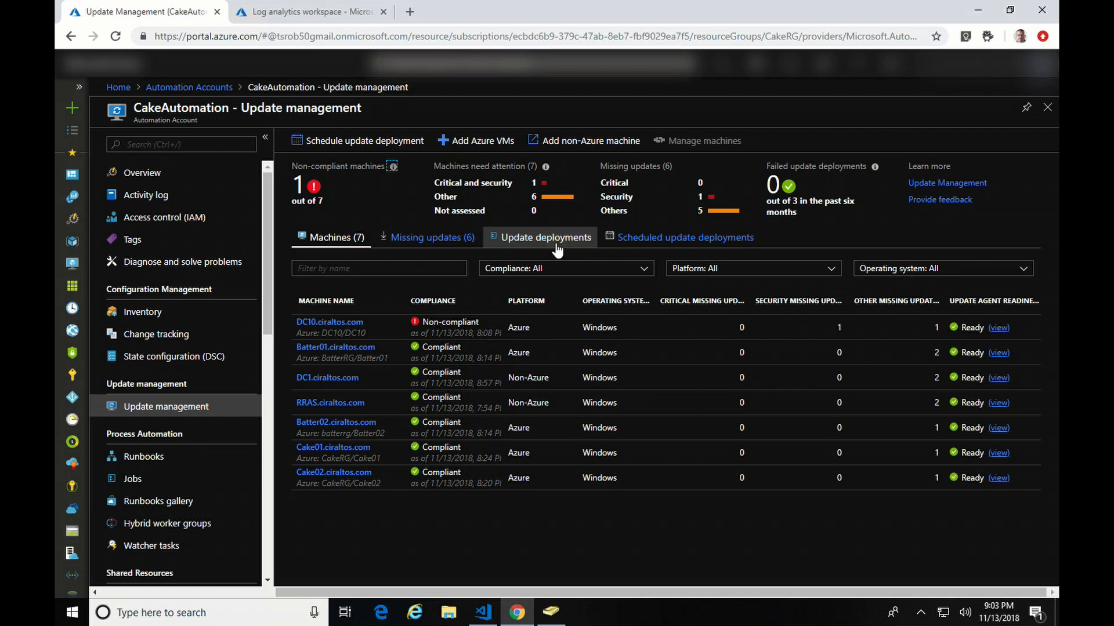
{"action": "left_click", "coordinate": [409, 238]}
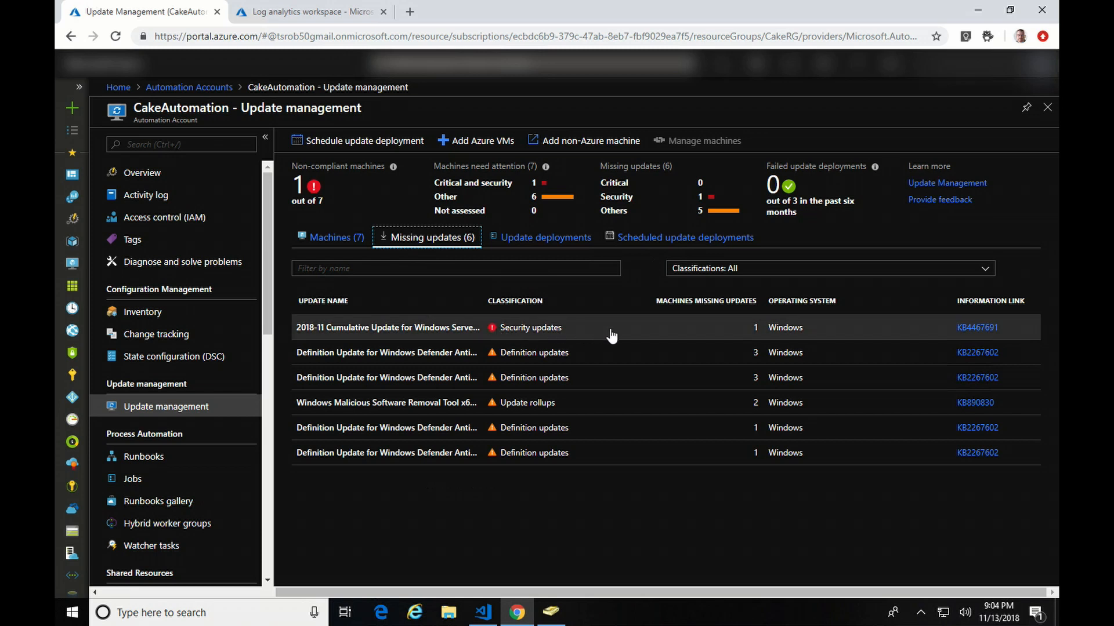
{"action": "left_click", "coordinate": [548, 242]}
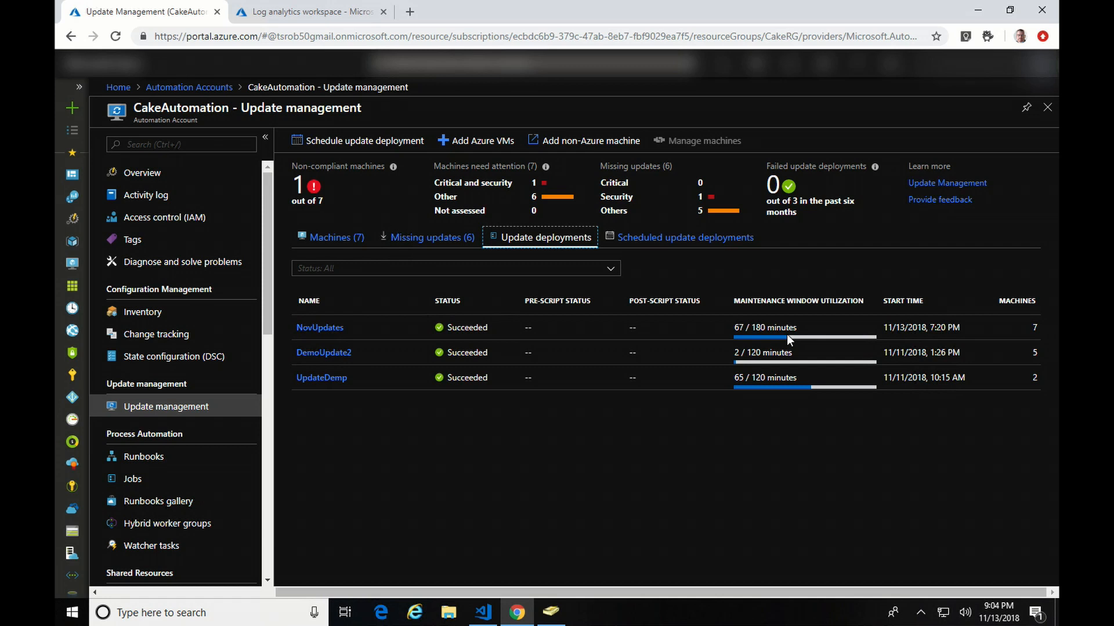
{"action": "left_click", "coordinate": [327, 330]}
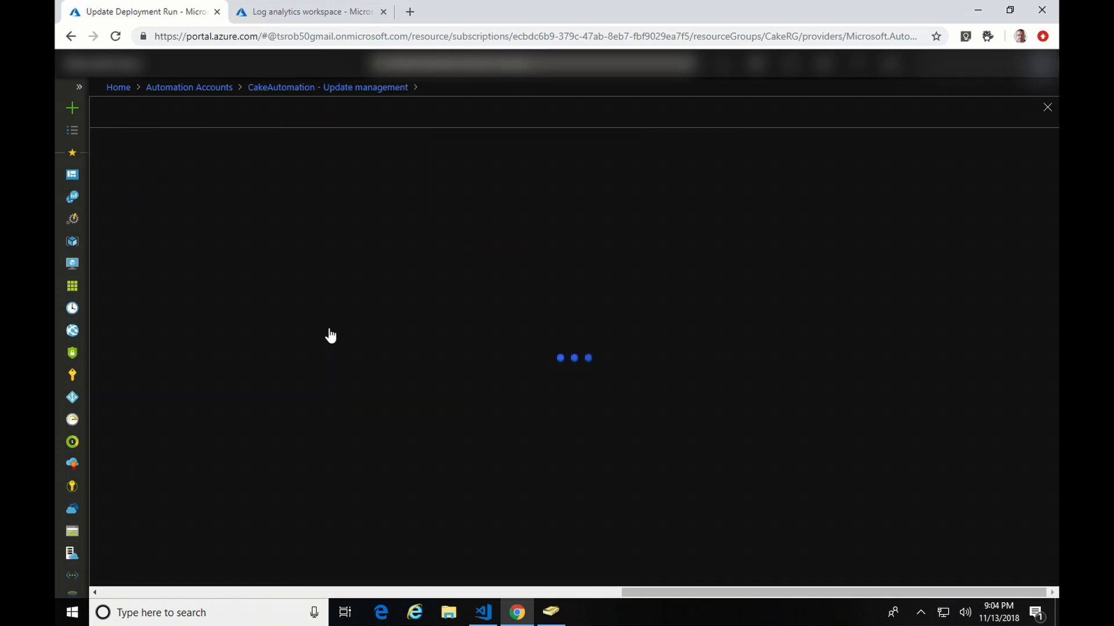